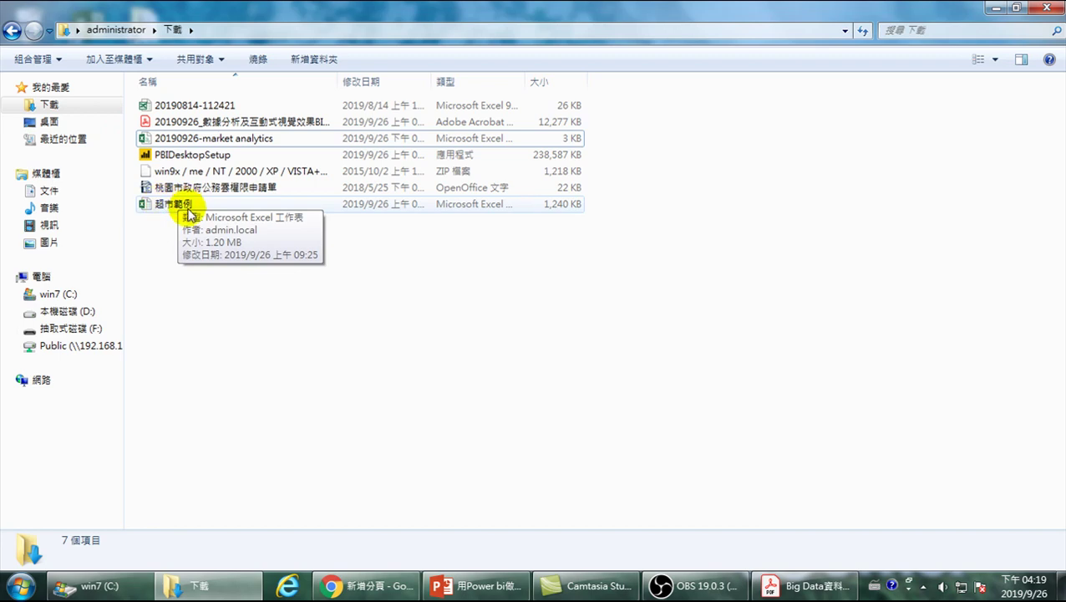
Open the 超市範例 workbook from the 下載 folder and enable editing
{"action": "left_click", "coordinate": [174, 207]}
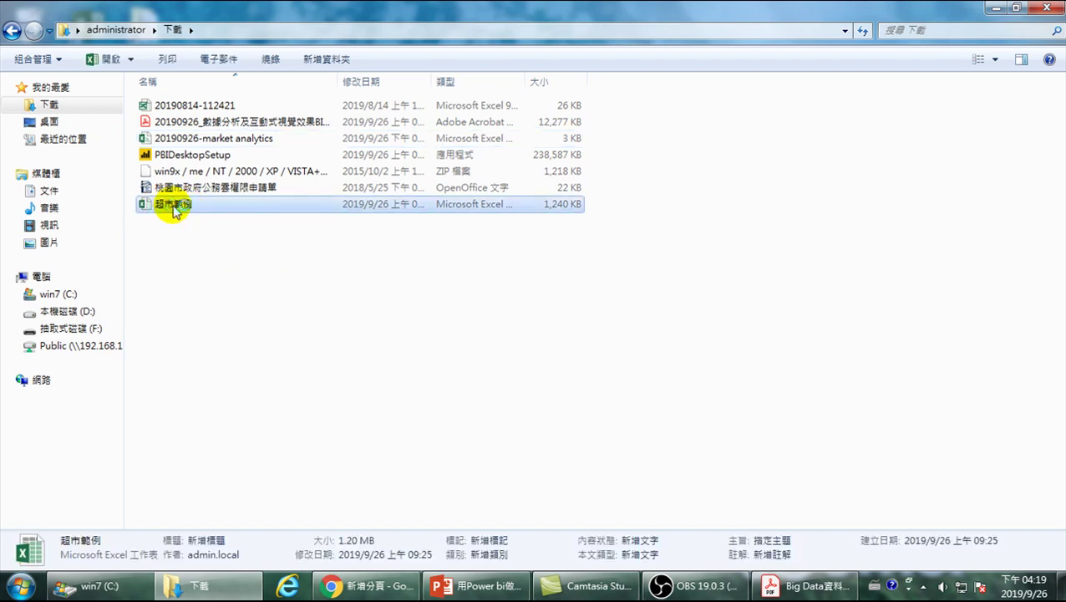
{"action": "double_click", "coordinate": [173, 205]}
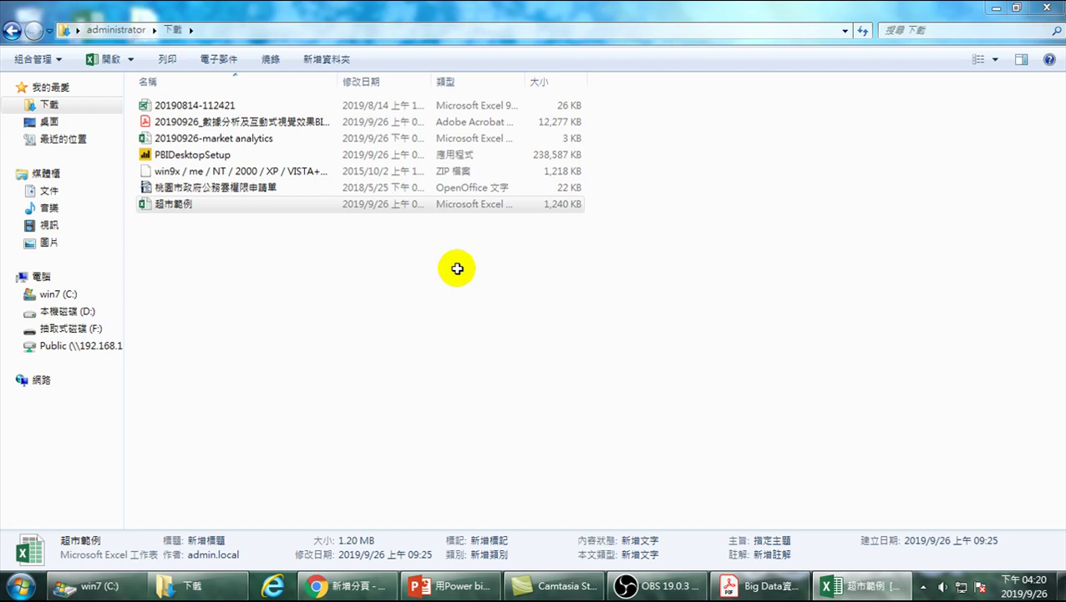
{"action": "left_click", "coordinate": [858, 588]}
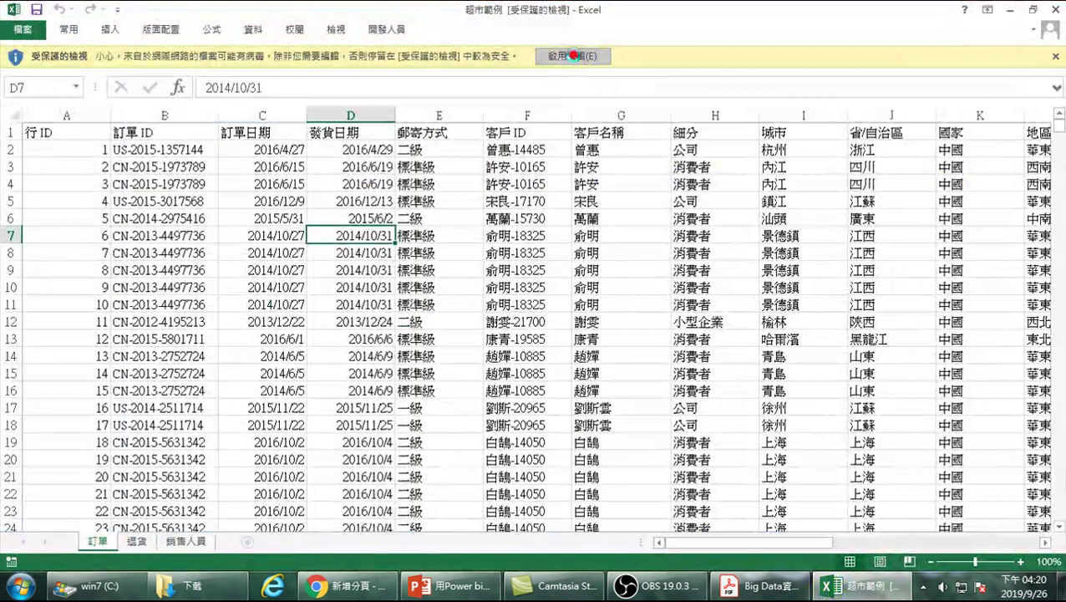
{"action": "left_click", "coordinate": [572, 56]}
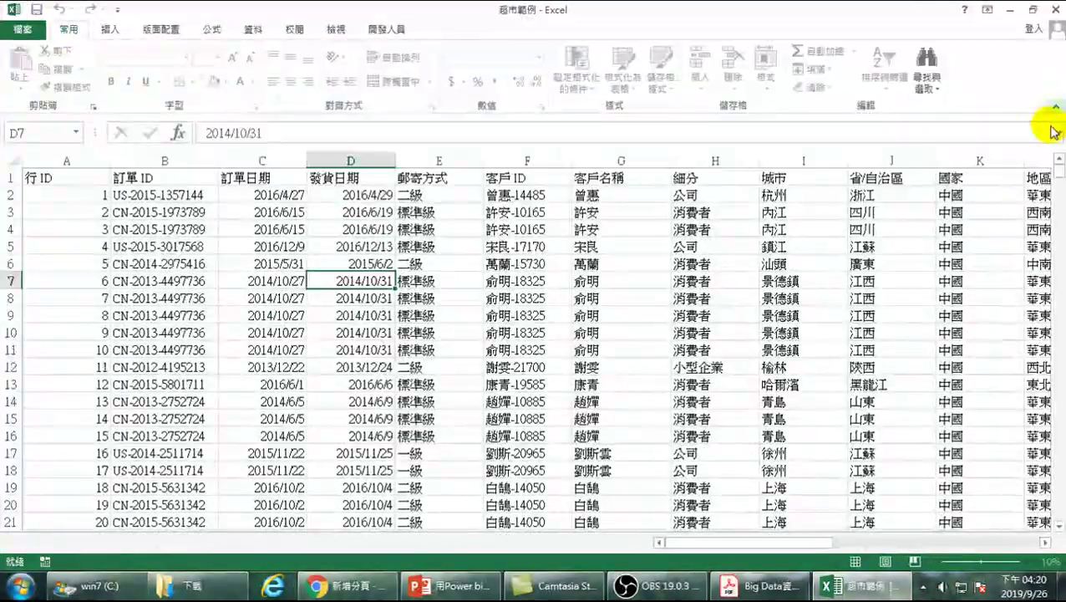
Copy the last five data rows, 9997 to 10001, of the 訂單 sheet
{"action": "left_click_drag", "start_coordinate": [1058, 179], "coordinate": [1056, 516]}
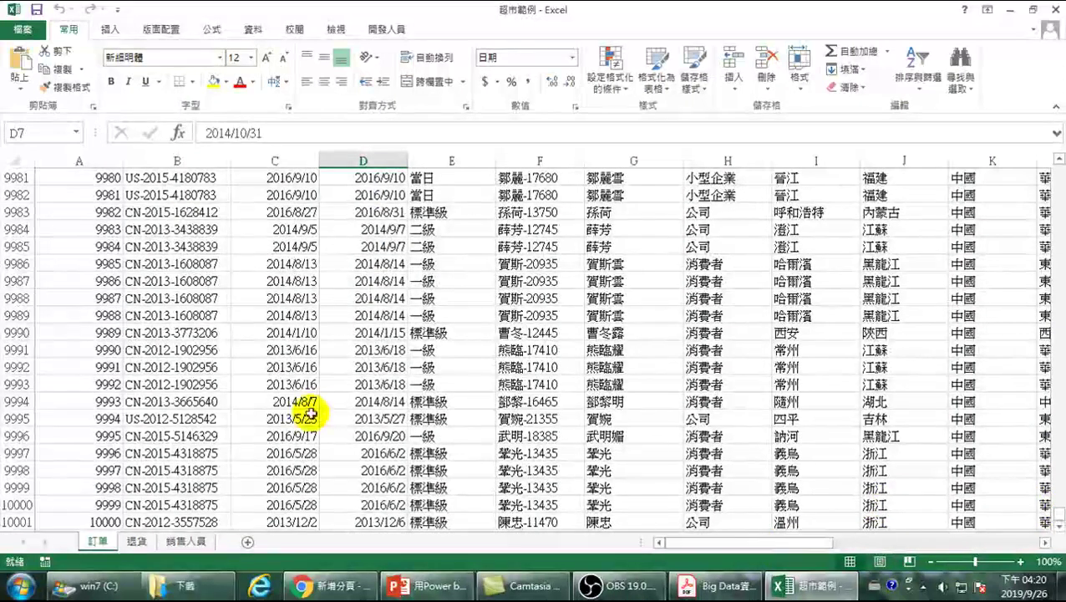
{"action": "scroll", "coordinate": [251, 417], "scroll_direction": "down", "scroll_amount": 2}
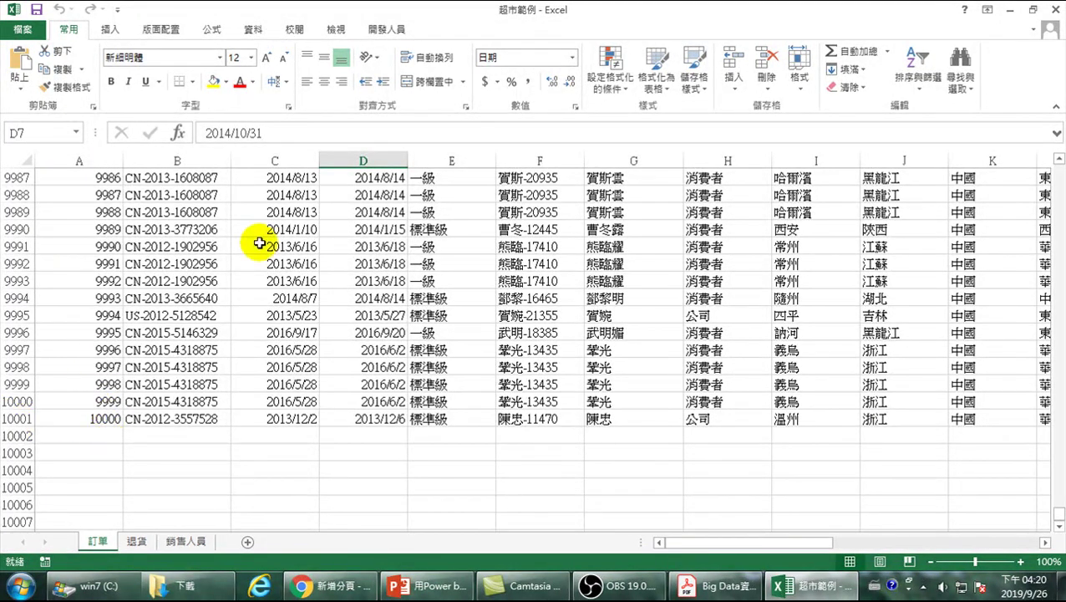
{"action": "left_click", "coordinate": [87, 431]}
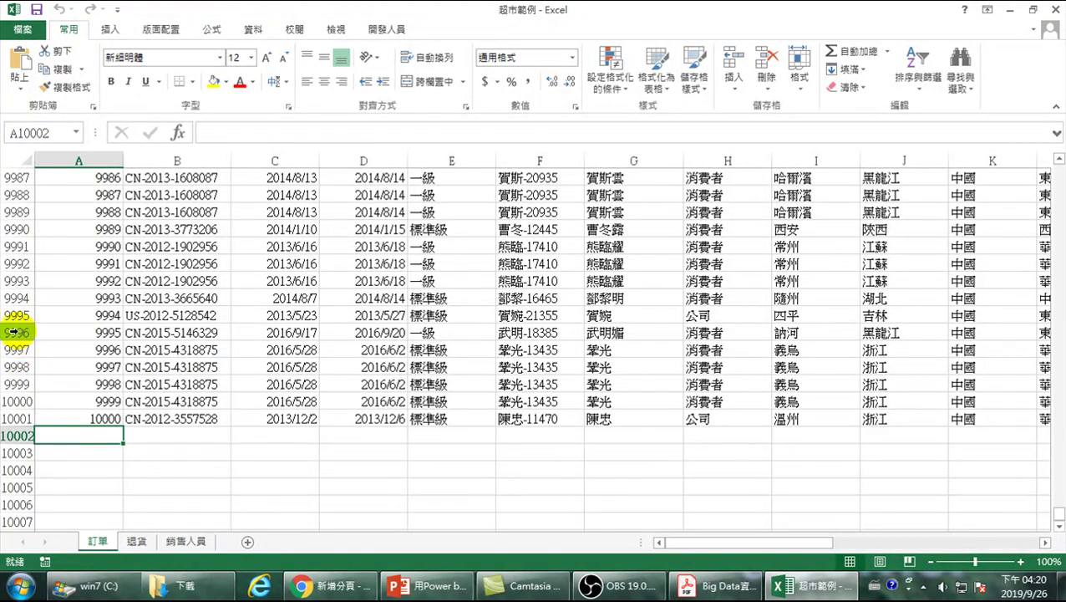
{"action": "left_click_drag", "start_coordinate": [17, 350], "coordinate": [21, 419]}
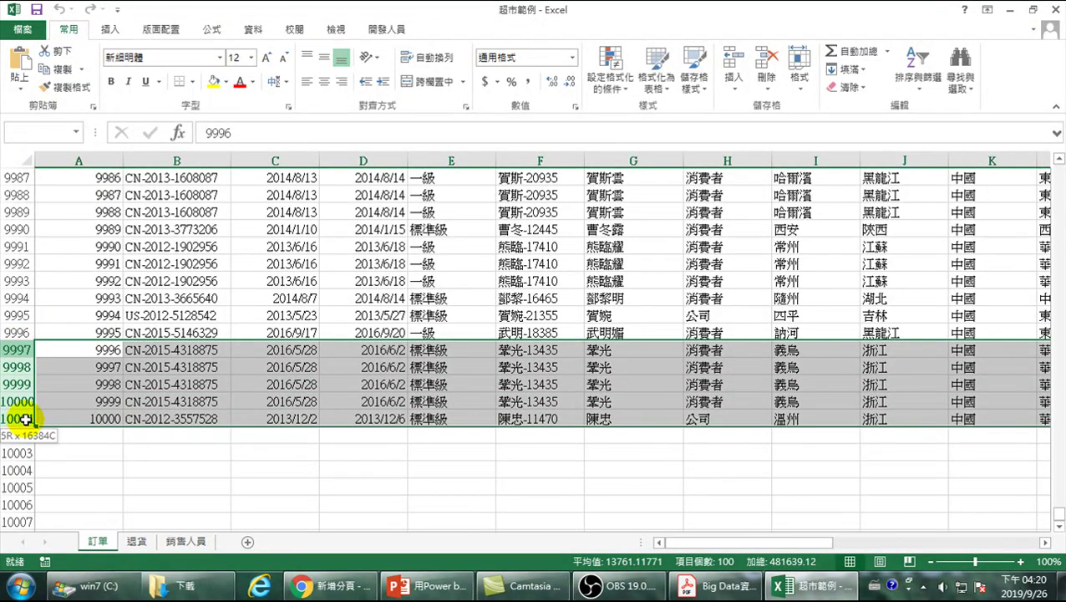
{"action": "left_click_drag", "start_coordinate": [25, 420], "coordinate": [27, 414]}
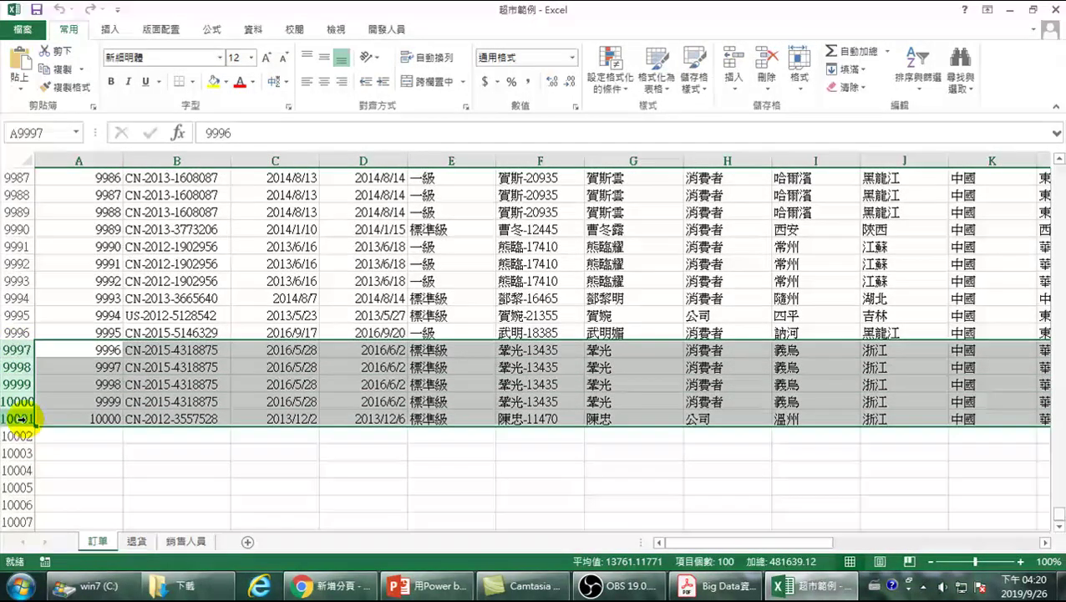
{"action": "right_click", "coordinate": [101, 375]}
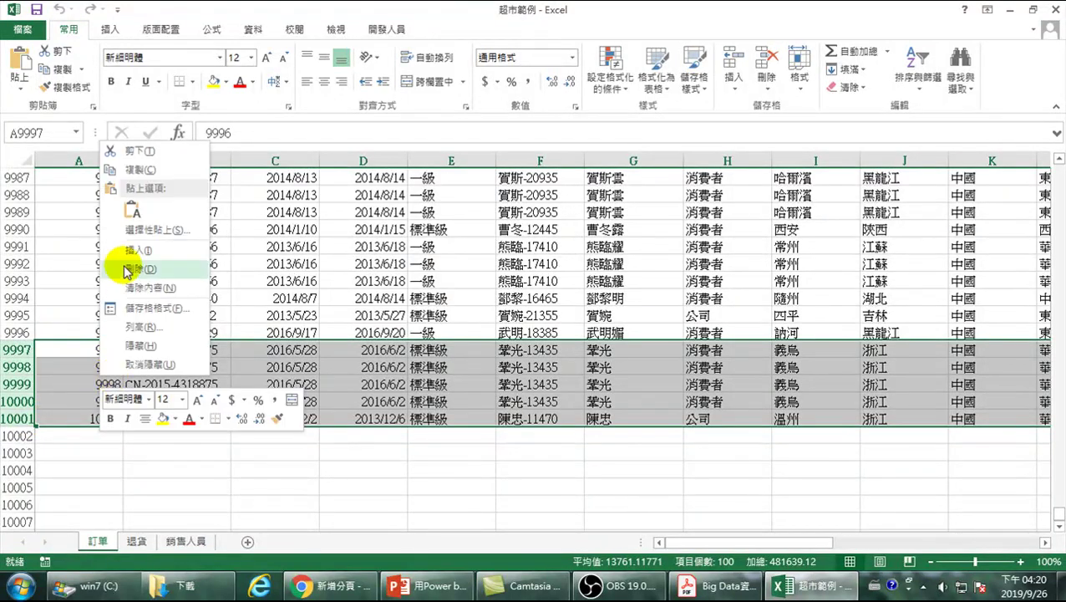
{"action": "left_click", "coordinate": [144, 172]}
Paste the copied rows from A10002 as values only and continue the row IDs from 10001 to 10005
{"action": "left_click", "coordinate": [76, 434]}
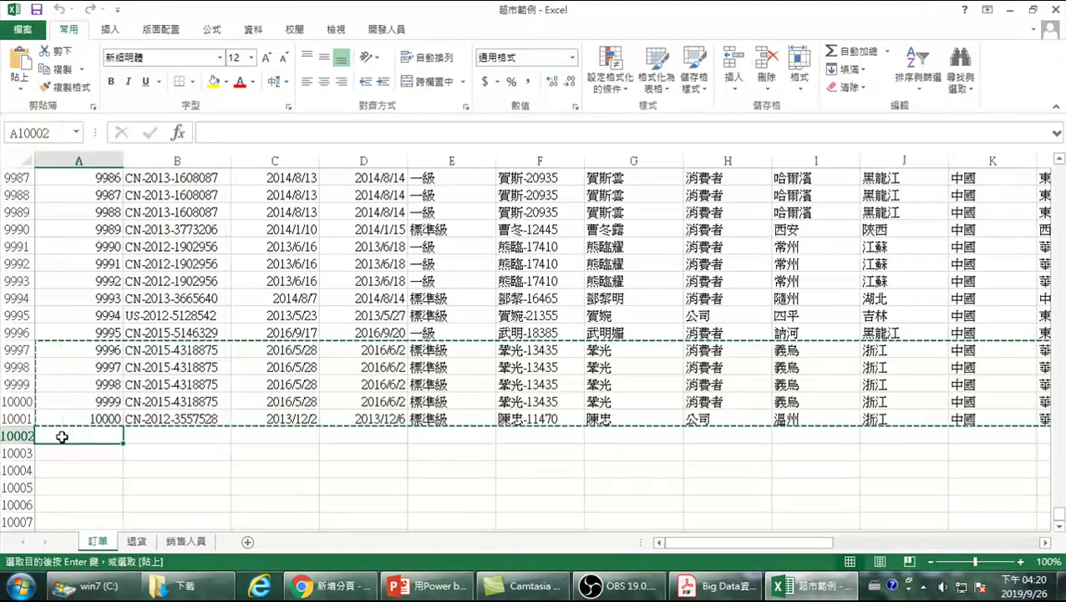
{"action": "right_click", "coordinate": [62, 436]}
{"action": "mouse_move", "coordinate": [105, 199]}
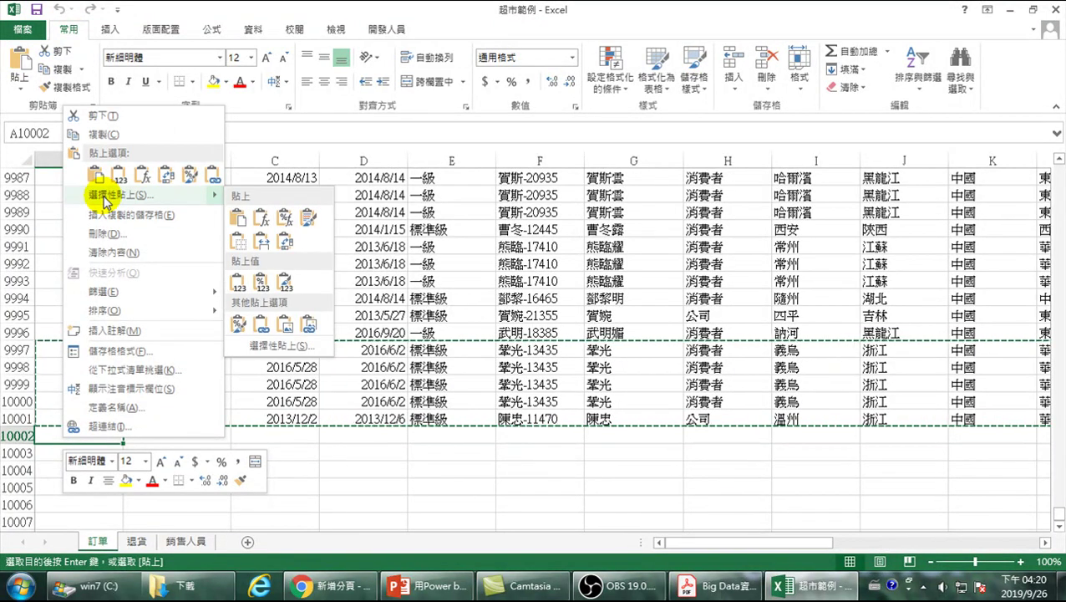
{"action": "left_click", "coordinate": [105, 198]}
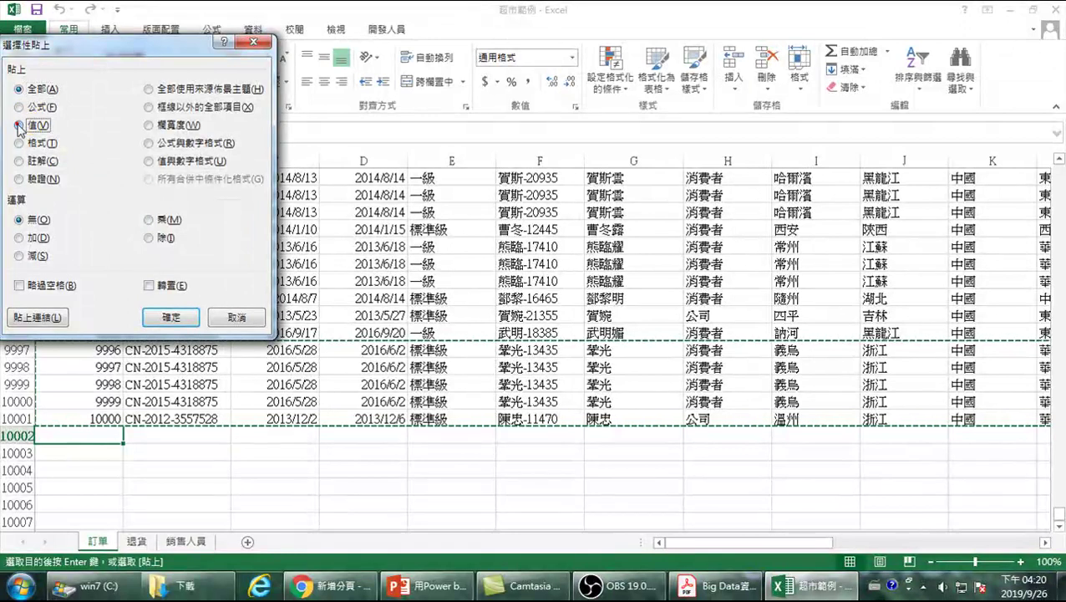
{"action": "left_click", "coordinate": [18, 125]}
{"action": "left_click", "coordinate": [172, 319]}
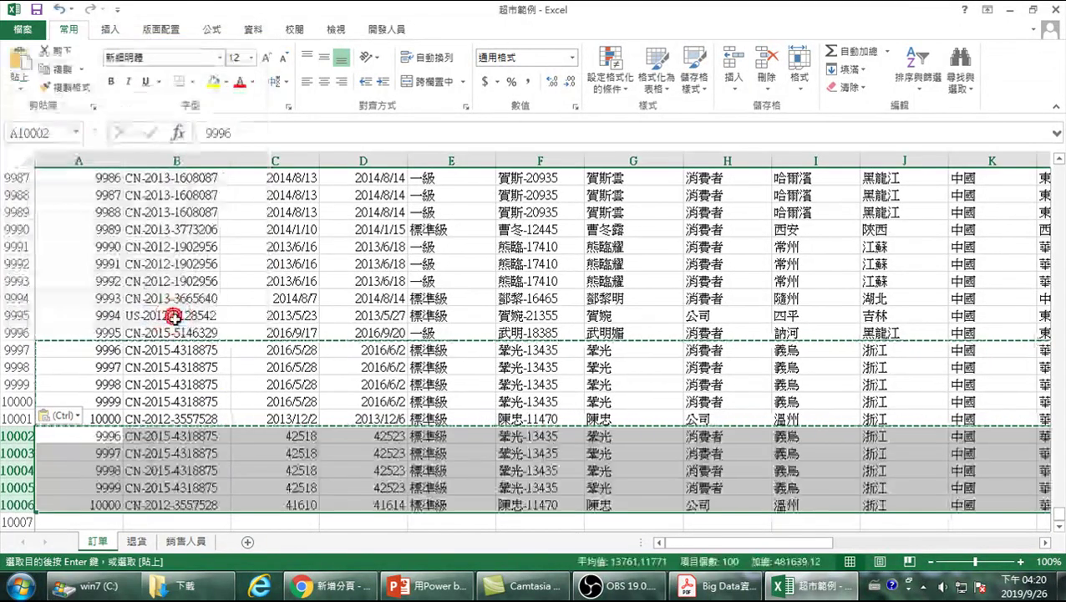
{"action": "left_click", "coordinate": [99, 435]}
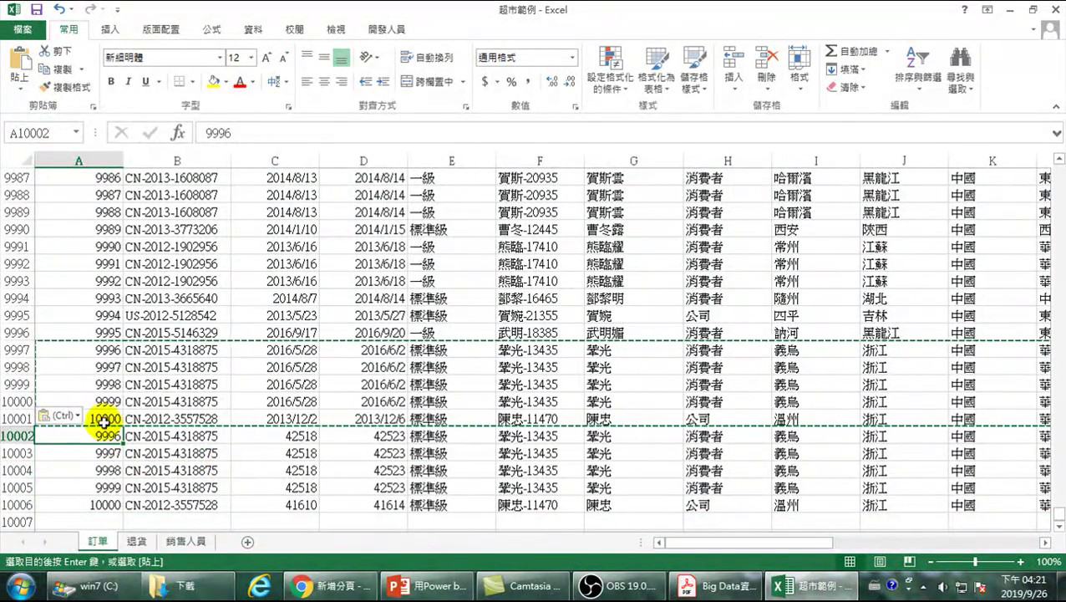
{"action": "left_click_drag", "start_coordinate": [104, 401], "coordinate": [118, 515]}
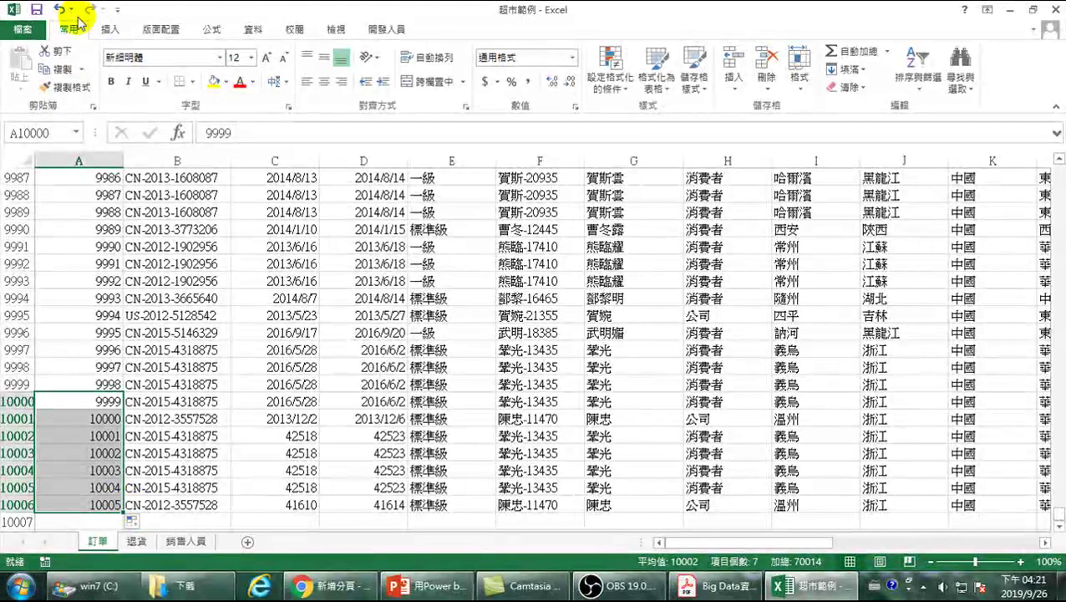
Undo the row ID fill and the values-only paste in rows 10002 to 10006
{"action": "left_click", "coordinate": [59, 9]}
{"action": "left_click", "coordinate": [59, 9]}
{"action": "left_click", "coordinate": [59, 9]}
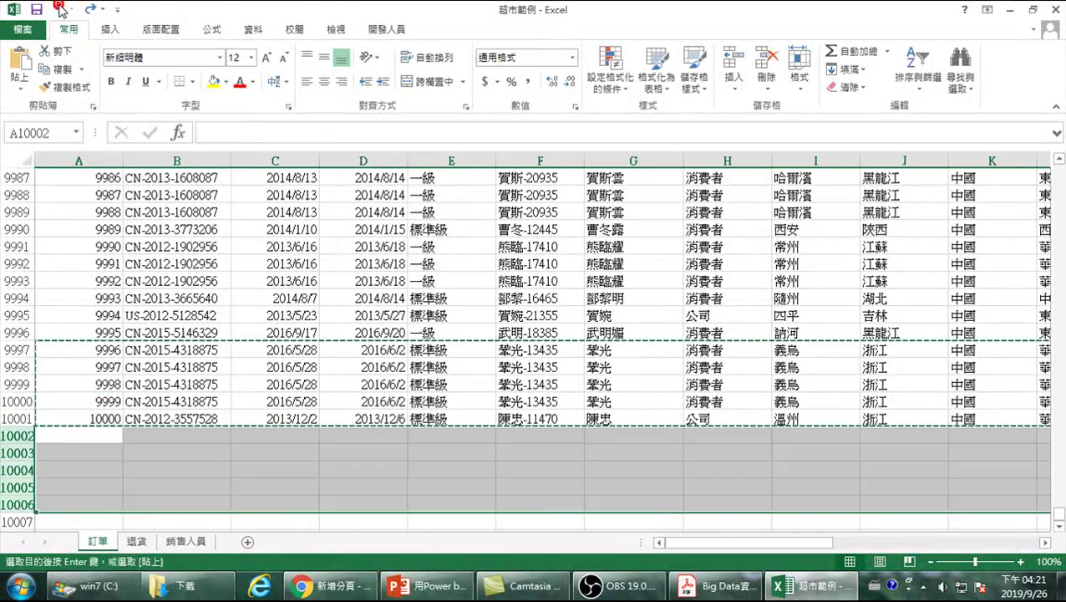
Paste the copied rows from A10002 as values and number formats, and continue their row IDs from 10001 to 10005
{"action": "left_click", "coordinate": [67, 432]}
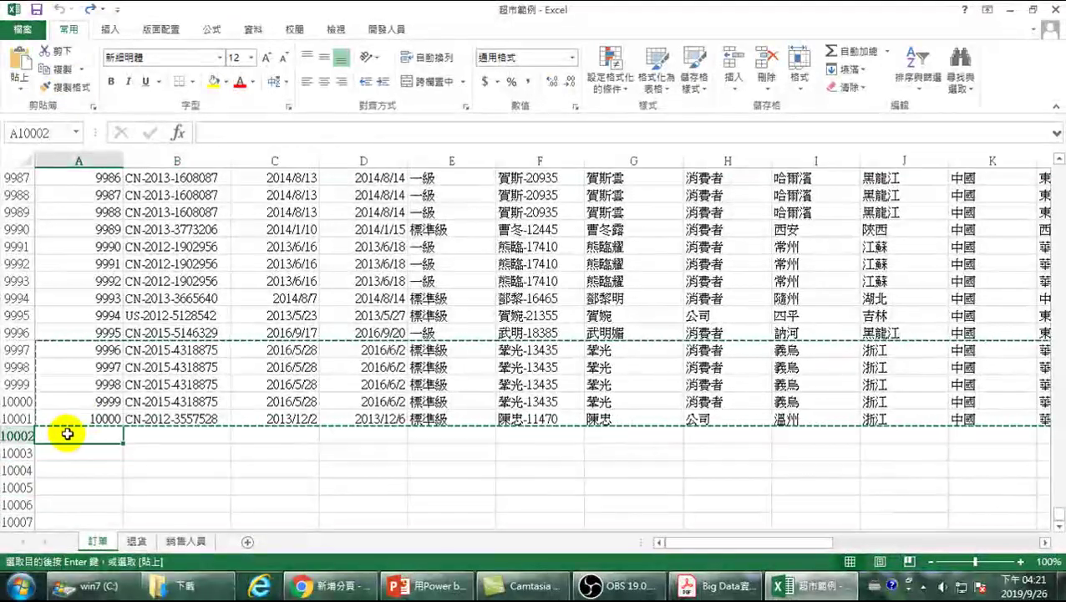
{"action": "right_click", "coordinate": [63, 434]}
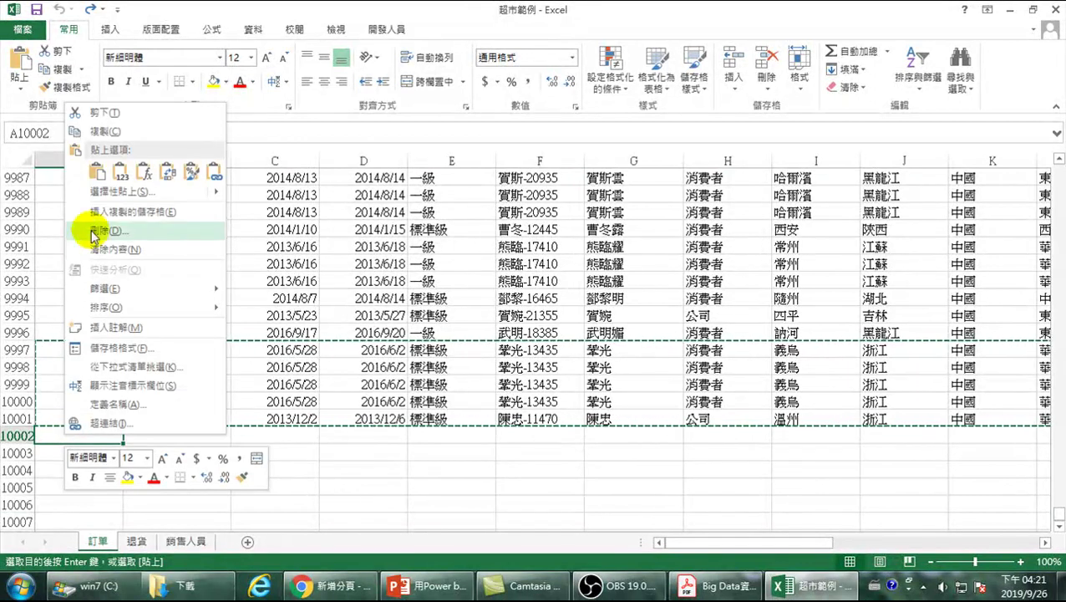
{"action": "key", "text": "Escape"}
{"action": "key", "text": "ctrl+alt+v"}
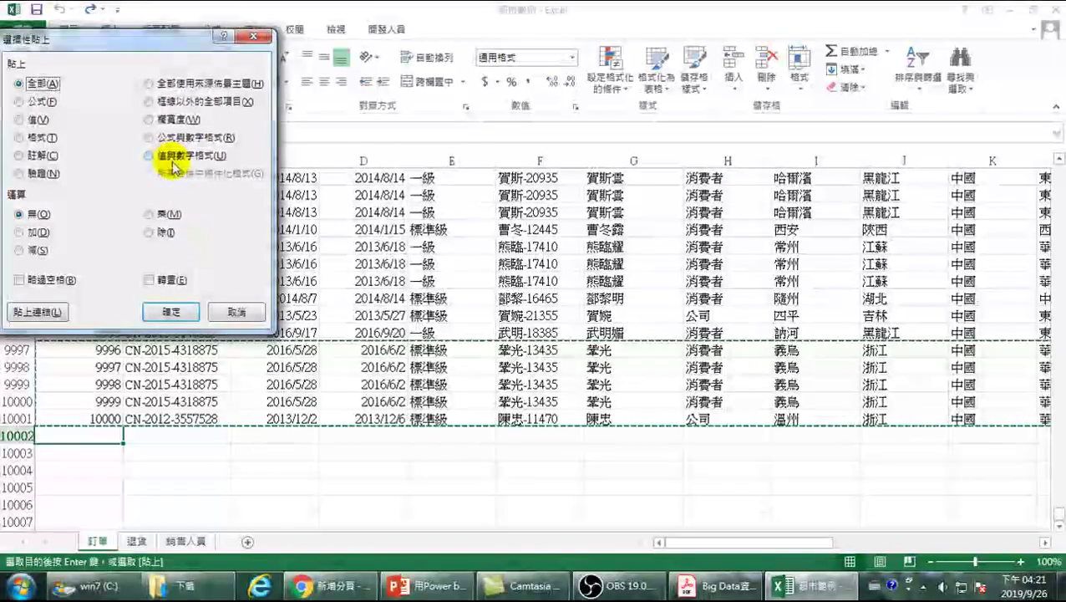
{"action": "left_click", "coordinate": [152, 156]}
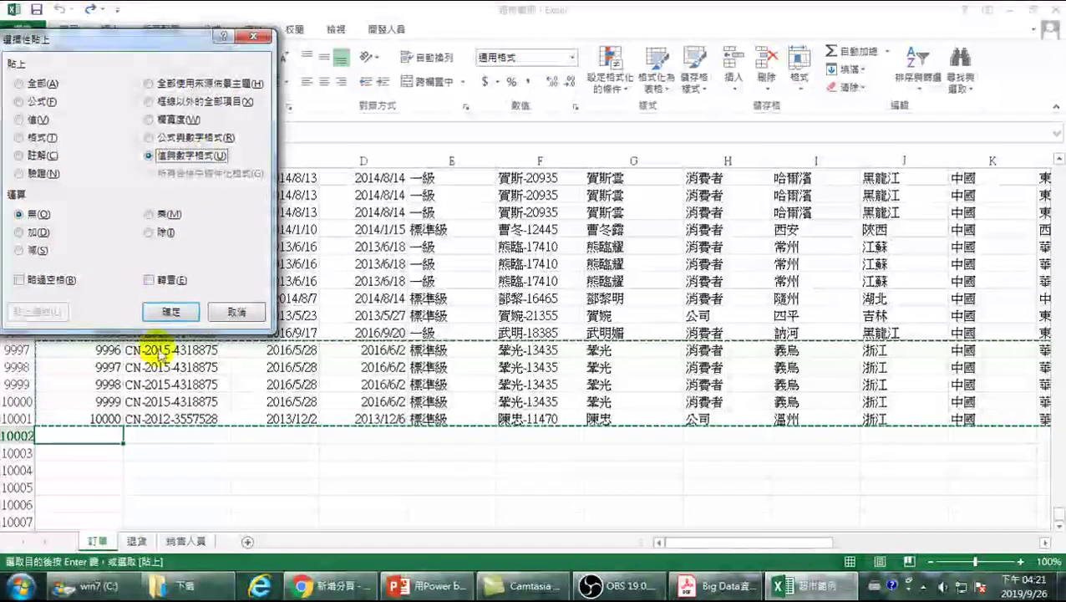
{"action": "left_click", "coordinate": [171, 312]}
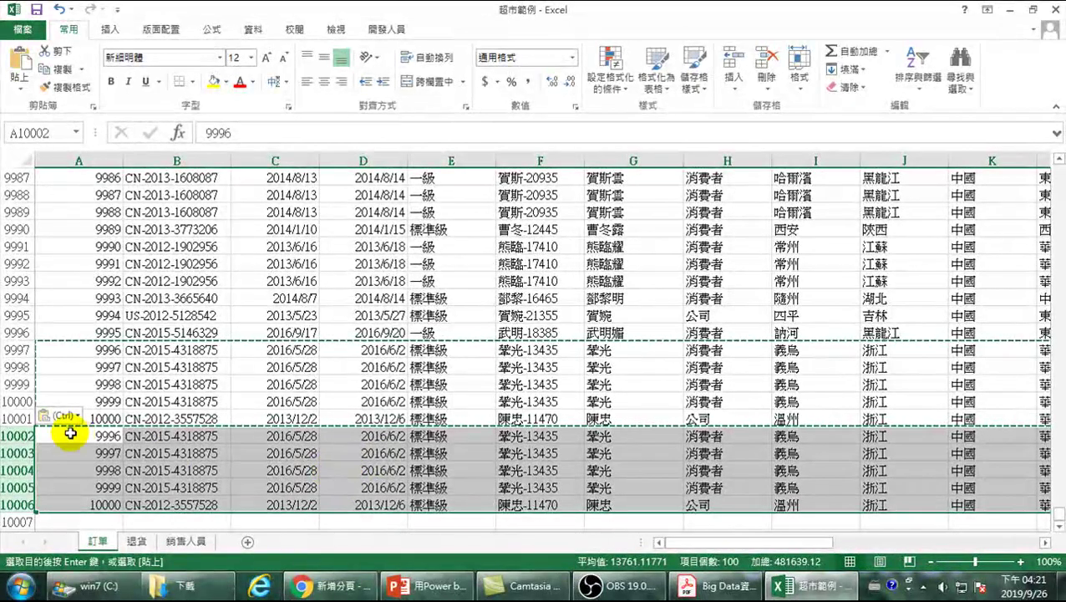
{"action": "left_click_drag", "start_coordinate": [102, 401], "coordinate": [122, 505]}
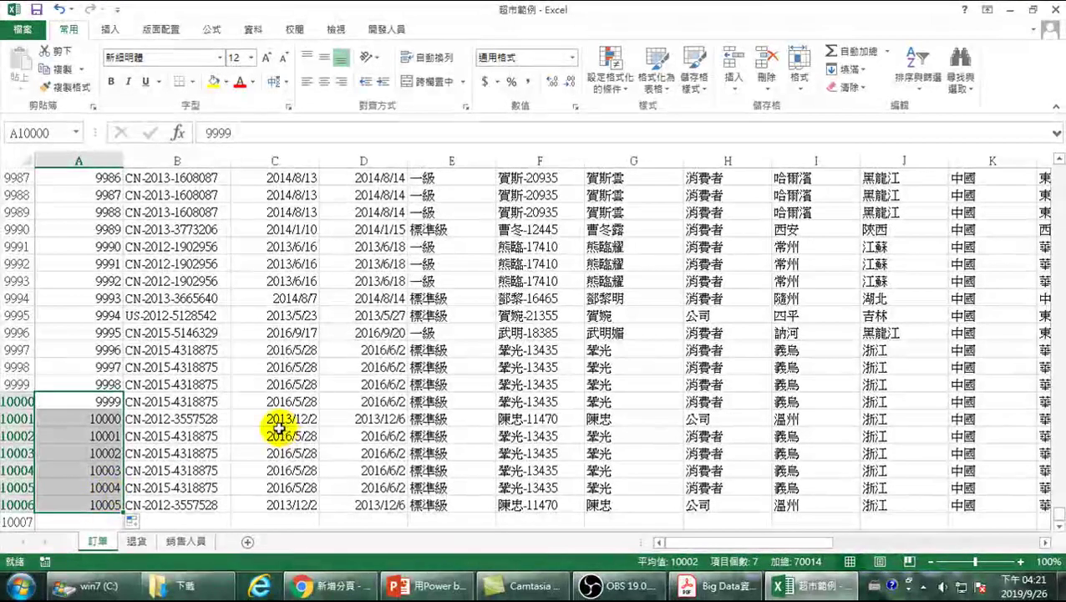
{"action": "left_click_drag", "start_coordinate": [17, 435], "coordinate": [105, 504]}
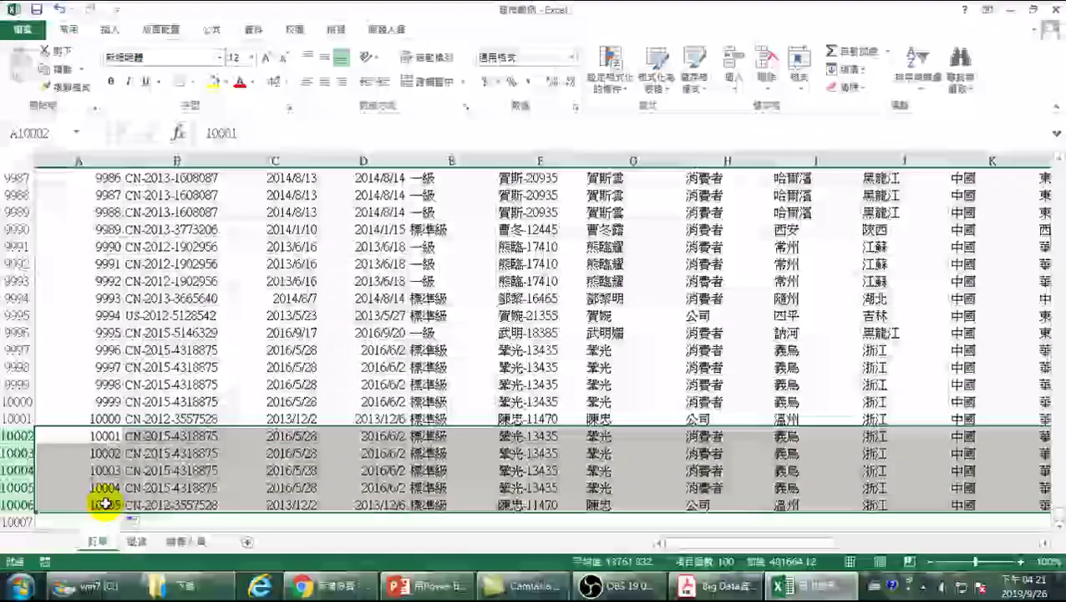
Change the order dates in C10002 and C10003 to 2017/5/28
{"action": "left_click", "coordinate": [283, 435]}
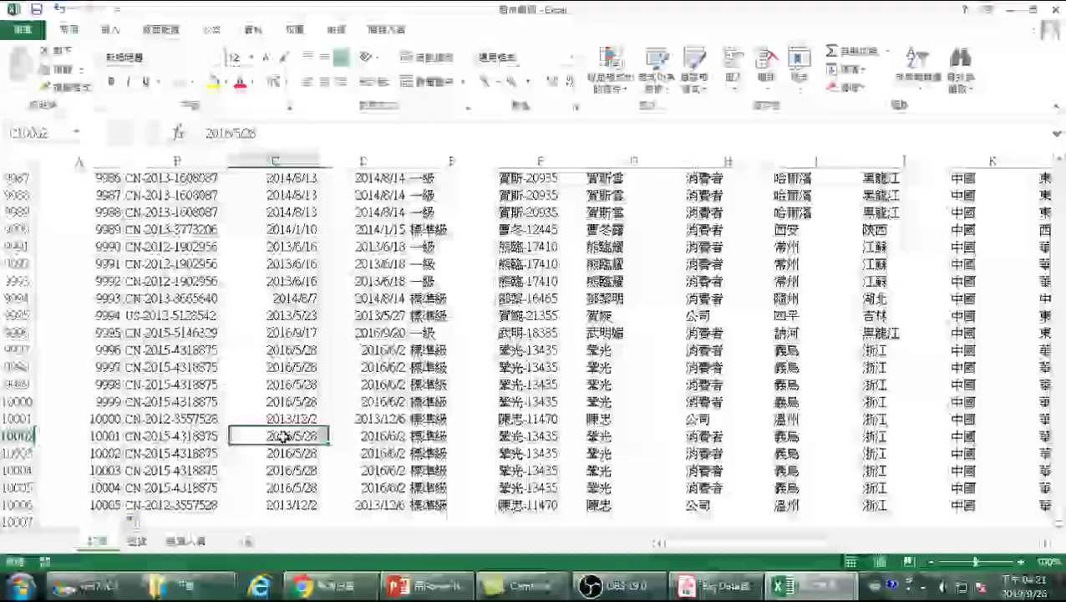
{"action": "left_click", "coordinate": [223, 131]}
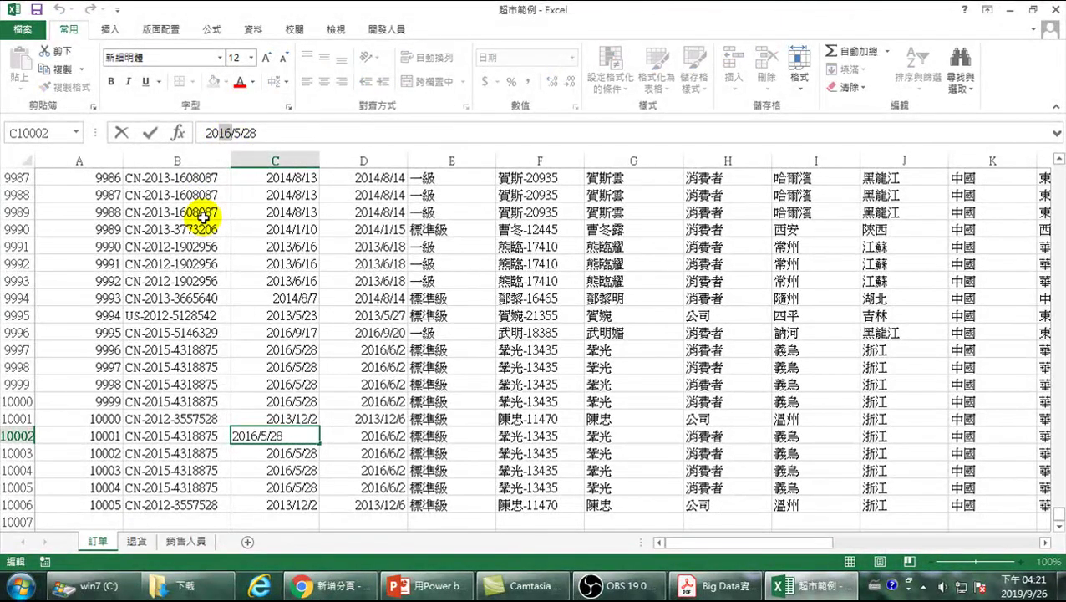
{"action": "key", "text": "Return"}
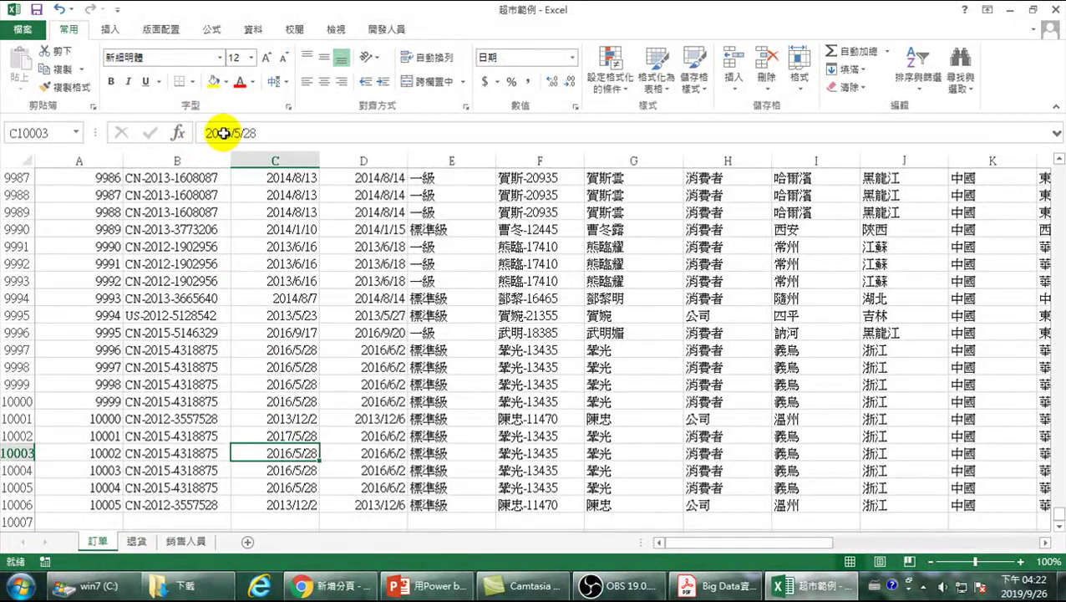
{"action": "left_click", "coordinate": [239, 133]}
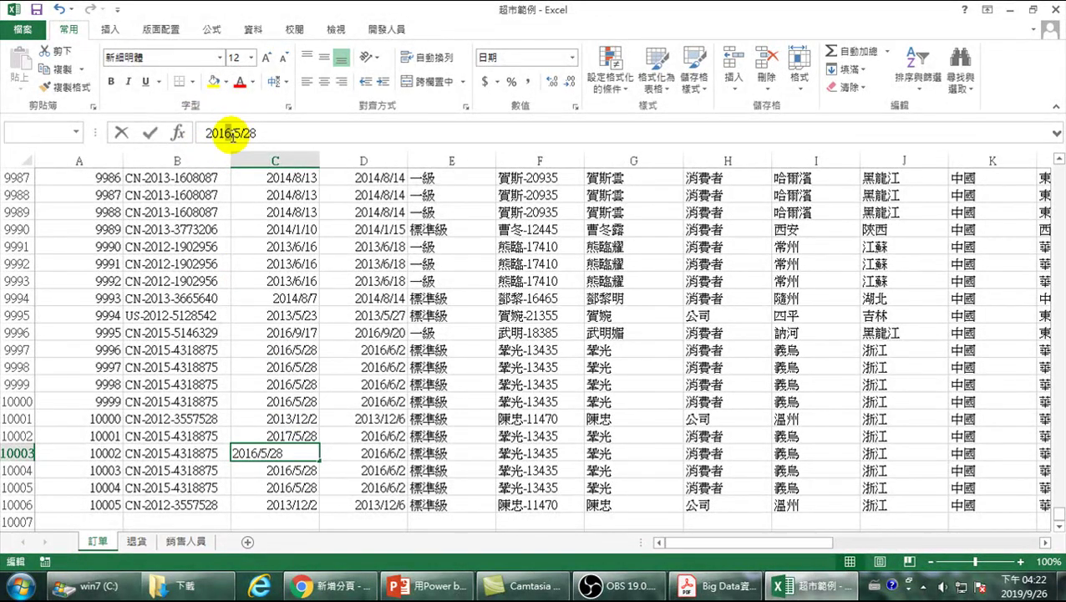
{"action": "key", "text": "BackSpace"}
{"action": "type", "text": "7"}
{"action": "key", "text": "Return"}
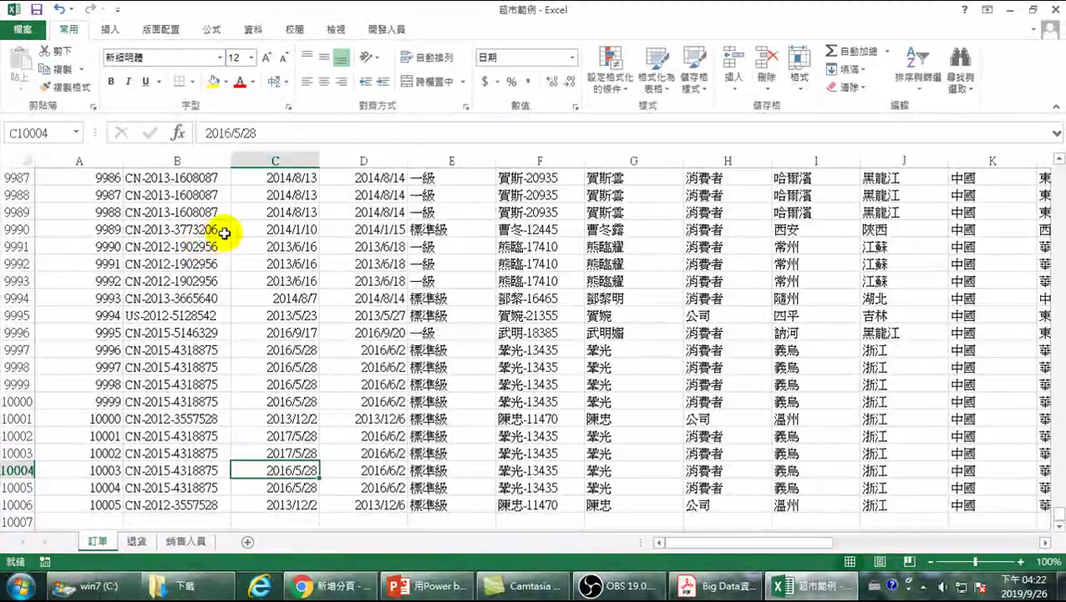
Change the order dates in C10004 and C10005 to 2017/5/28
{"action": "double_click", "coordinate": [232, 132]}
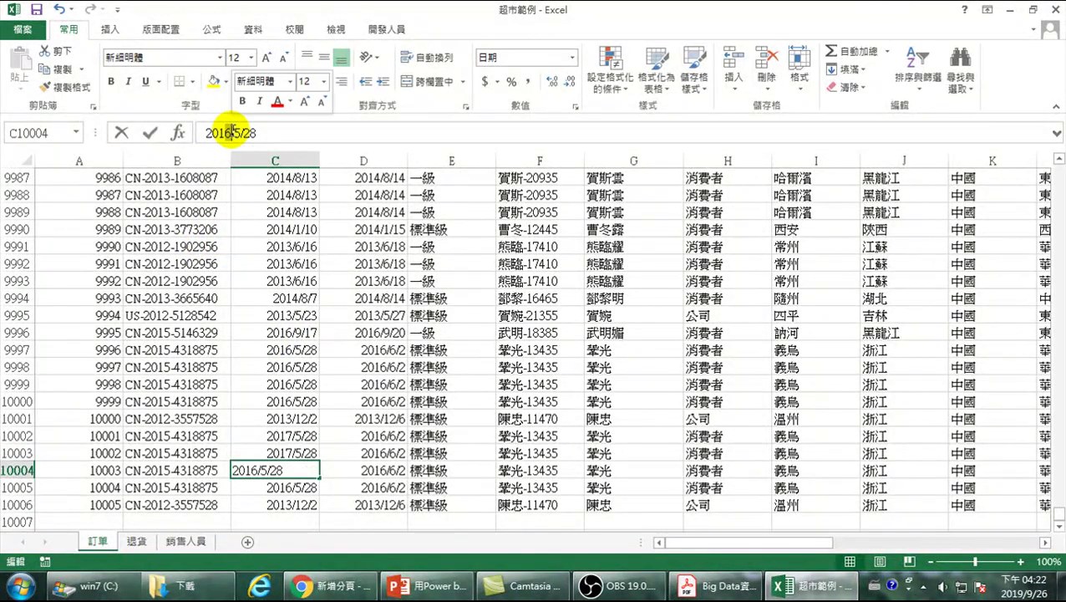
{"action": "type", "text": "7"}
{"action": "key", "text": "Return"}
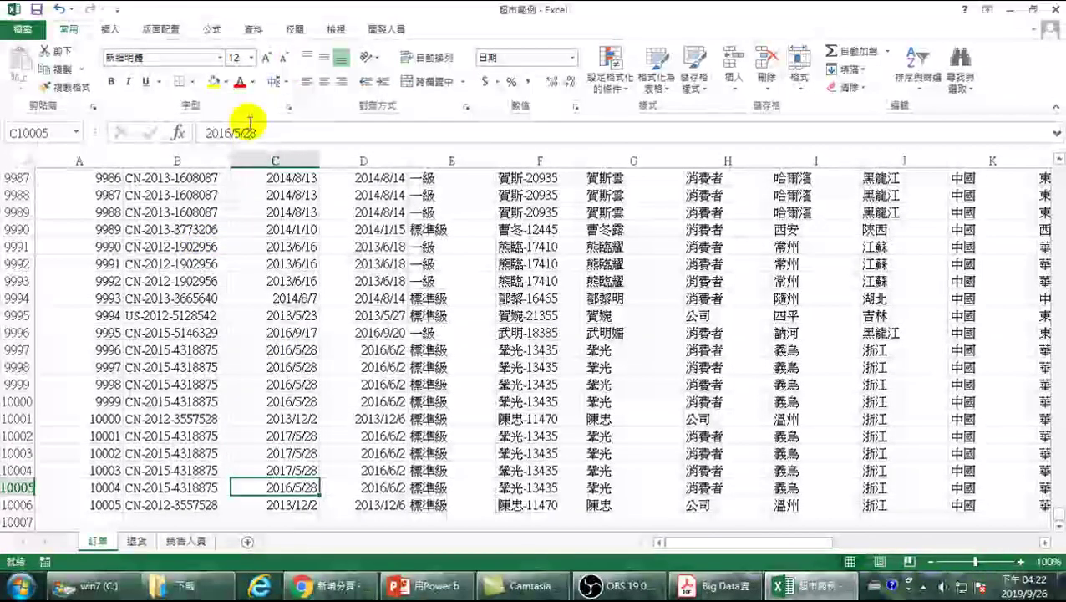
{"action": "left_click", "coordinate": [224, 132]}
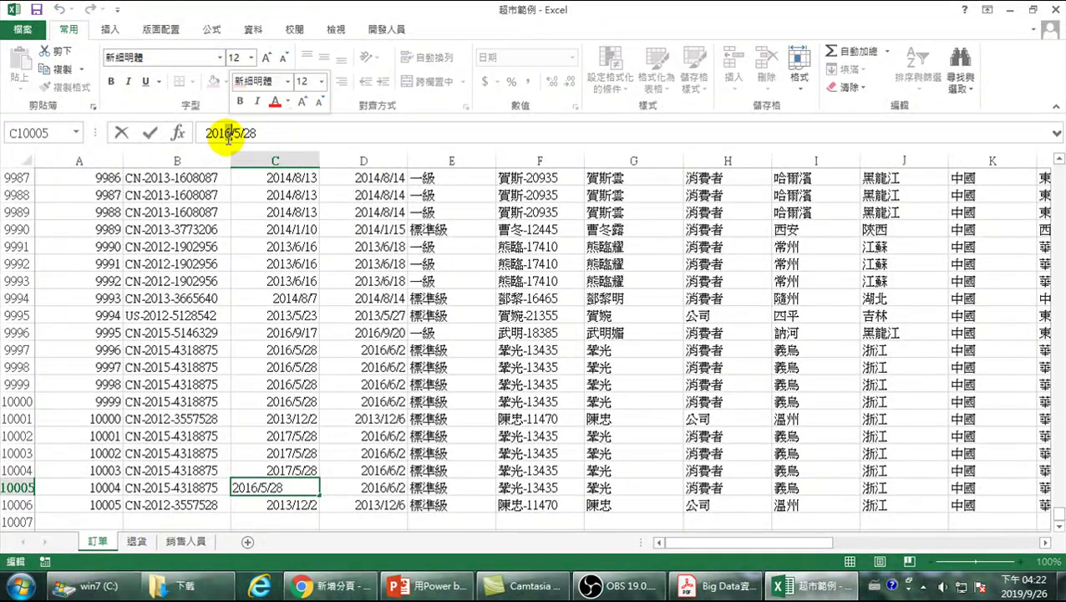
{"action": "key", "text": "BackSpace"}
{"action": "type", "text": "7"}
{"action": "key", "text": "Return"}
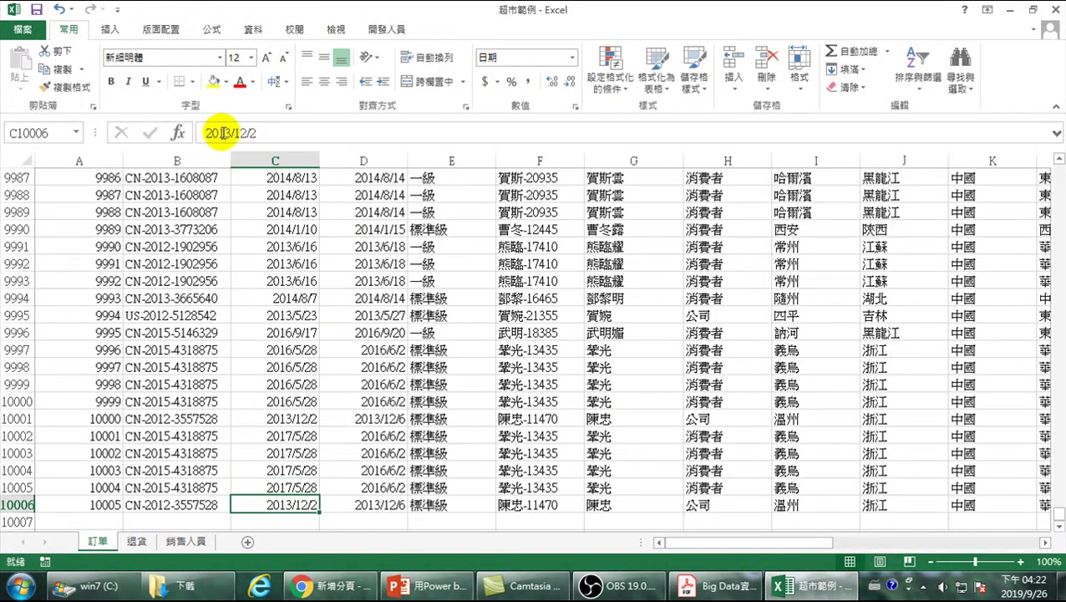
Change the order date in C10006 to 2017/12/2
{"action": "left_click", "coordinate": [224, 132]}
{"action": "key", "text": "BackSpace"}
{"action": "type", "text": "7"}
{"action": "key", "text": "Return"}
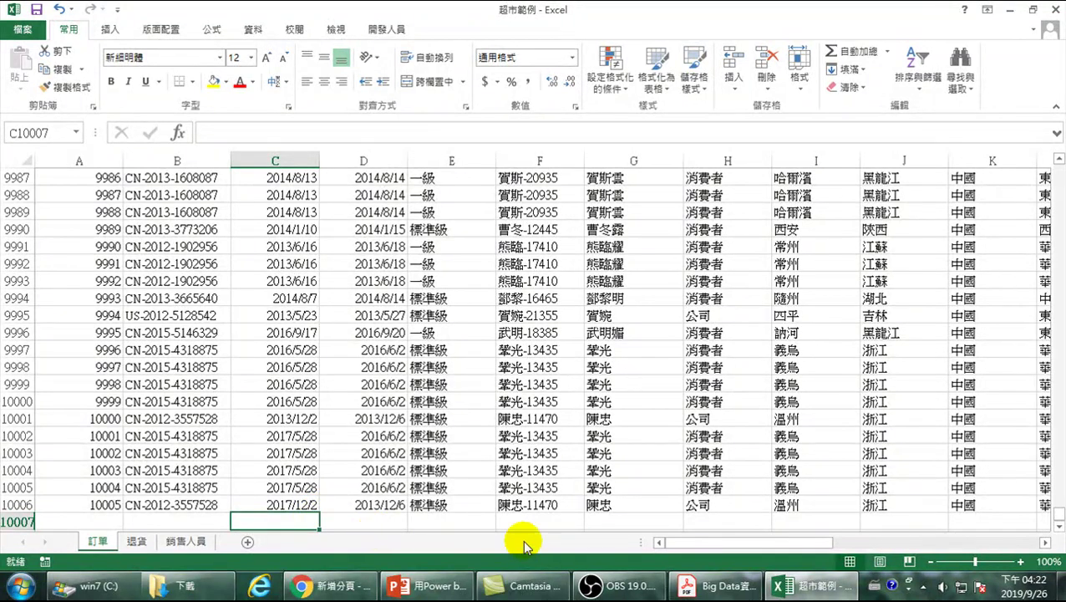
Set the sales amount in Q10006 of the Breville 冰箱 row to 100000
{"action": "left_click_drag", "start_coordinate": [716, 544], "coordinate": [970, 545]}
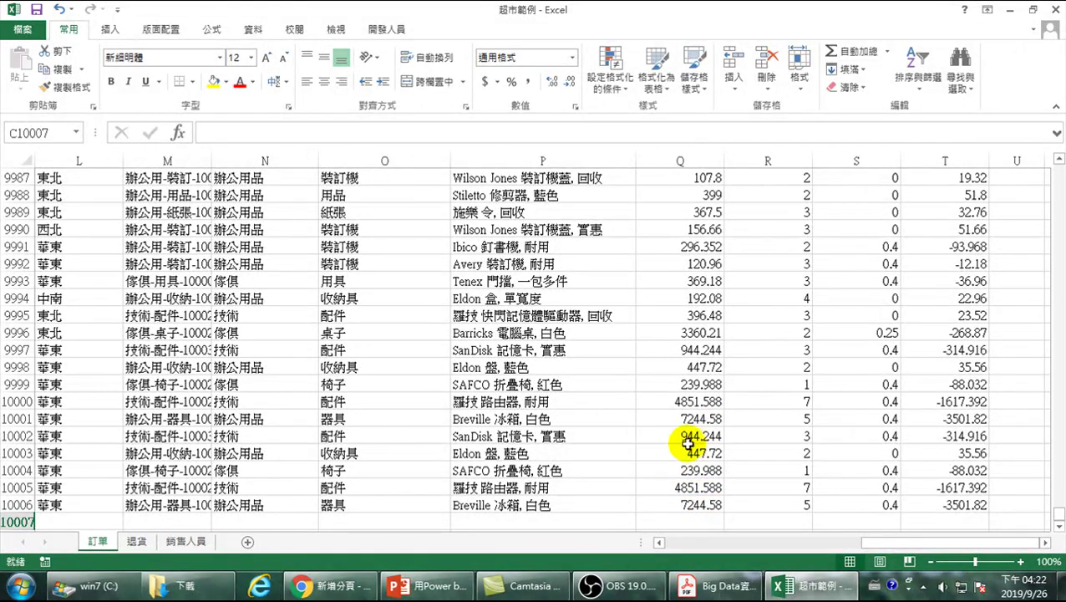
{"action": "left_click", "coordinate": [694, 505]}
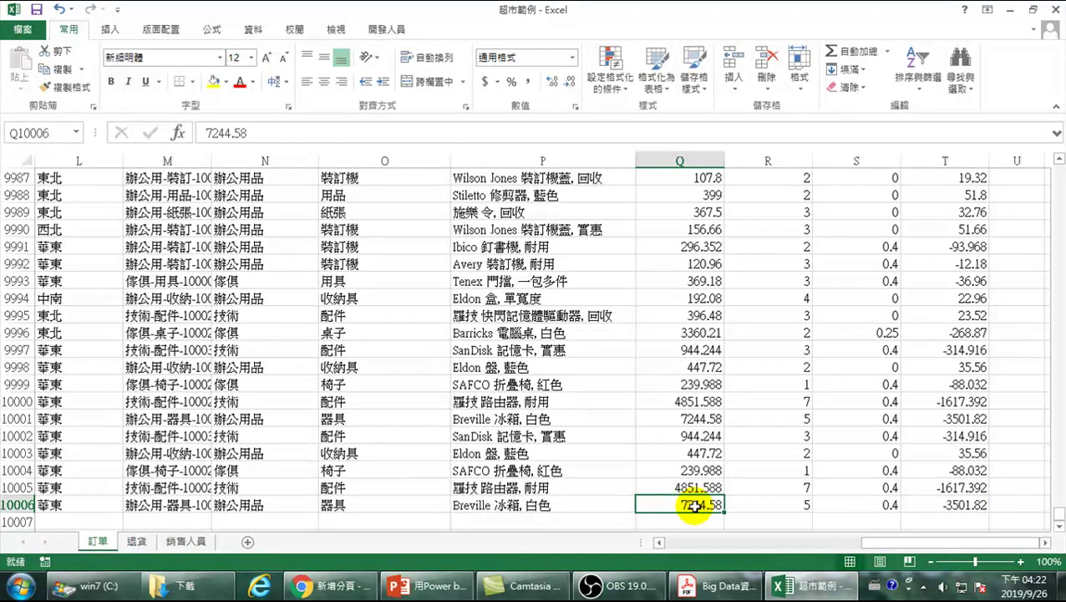
{"action": "left_click", "coordinate": [967, 504]}
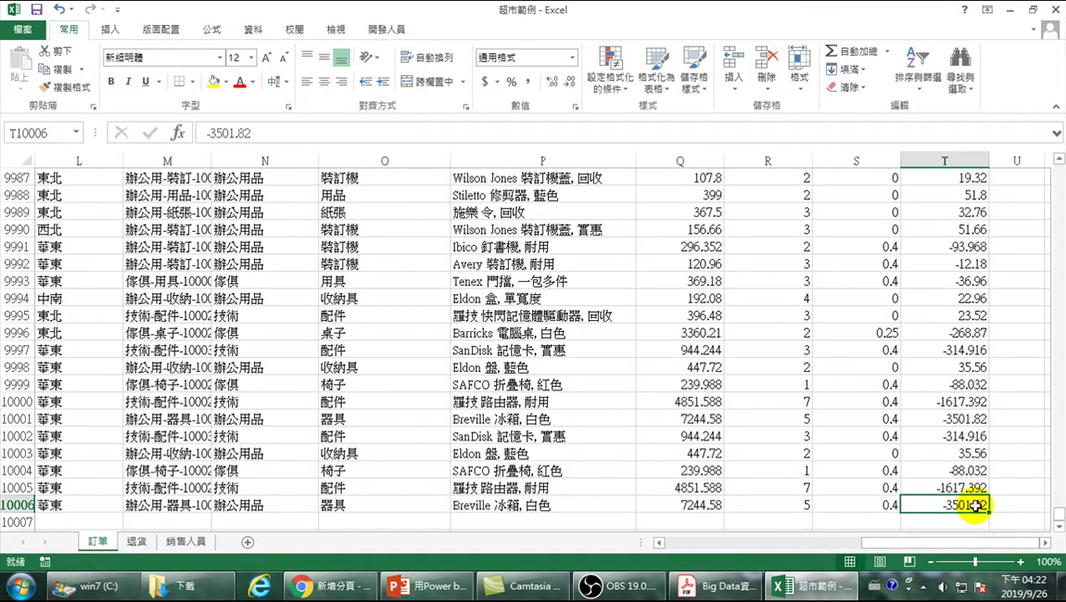
{"action": "left_click", "coordinate": [681, 502]}
{"action": "type", "text": "100"}
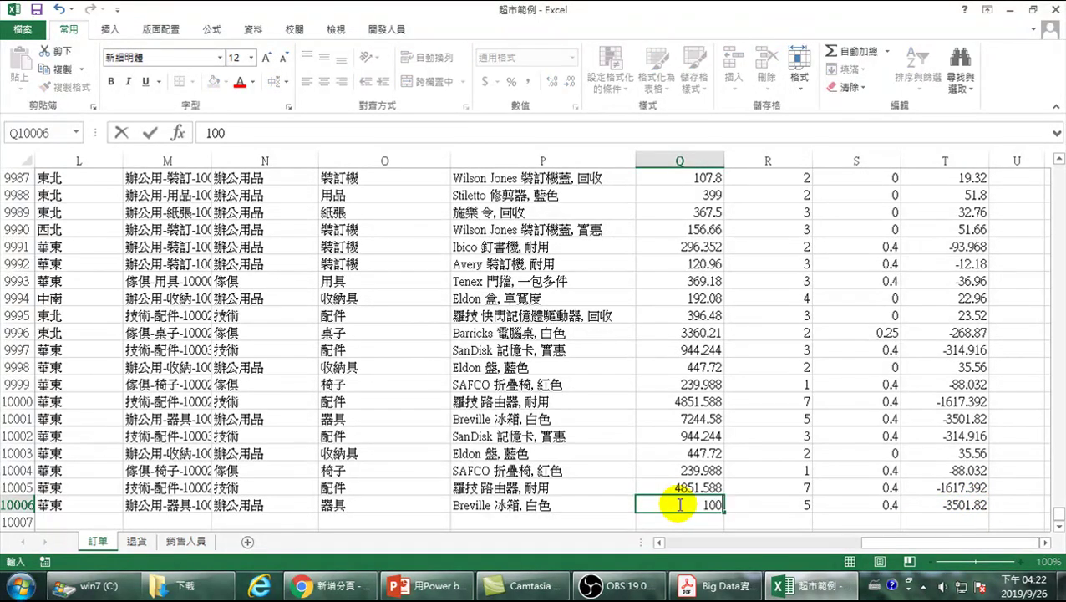
{"action": "type", "text": "000"}
{"action": "key", "text": "Return"}
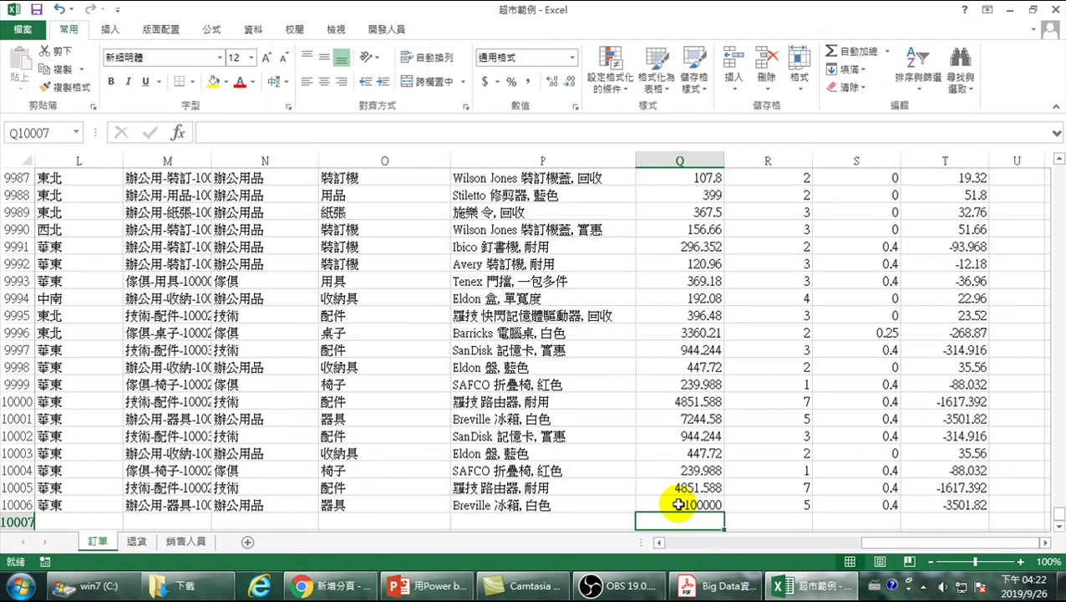
Set the profit in T10006 of the Breville 冰箱 row to 100000
{"action": "left_click", "coordinate": [951, 504]}
{"action": "left_click", "coordinate": [951, 503]}
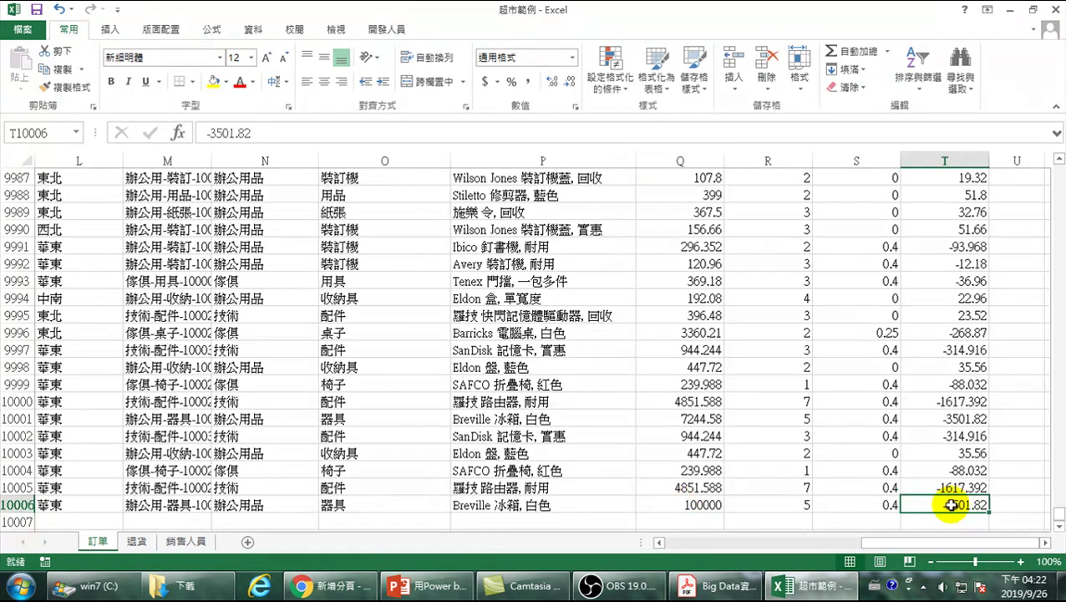
{"action": "type", "text": "1"}
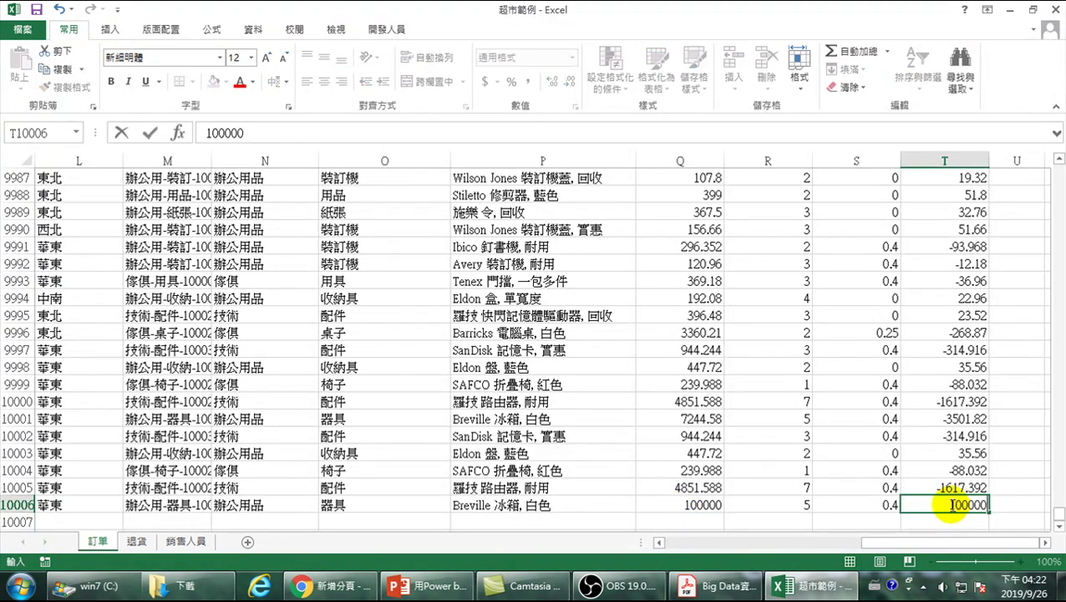
{"action": "type", "text": "00000"}
{"action": "key", "text": "Return"}
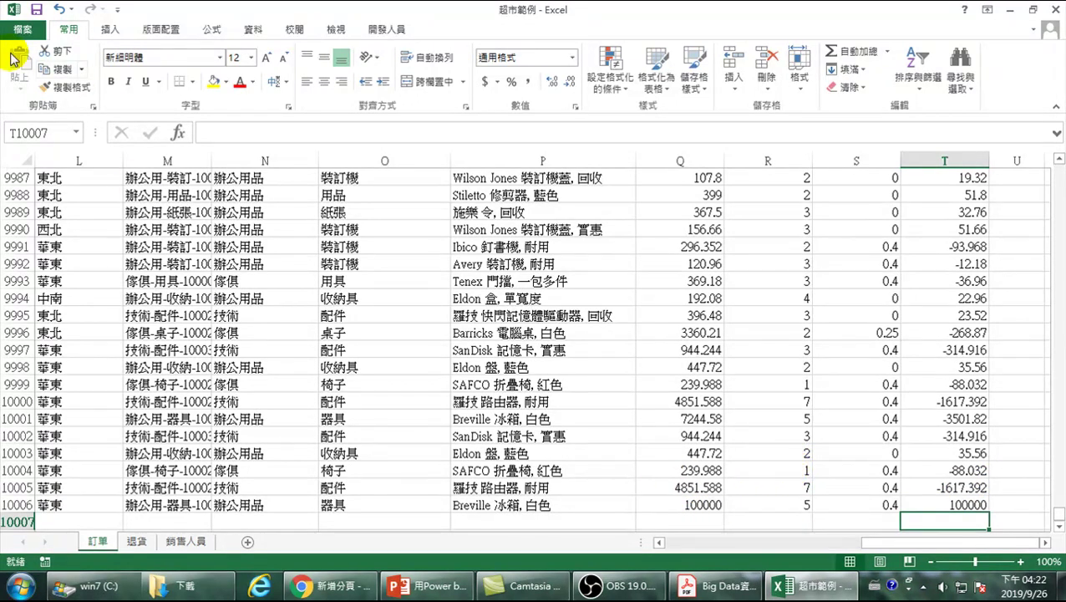
Save the changes to the 超市範例 workbook and close it
{"action": "left_click", "coordinate": [36, 10]}
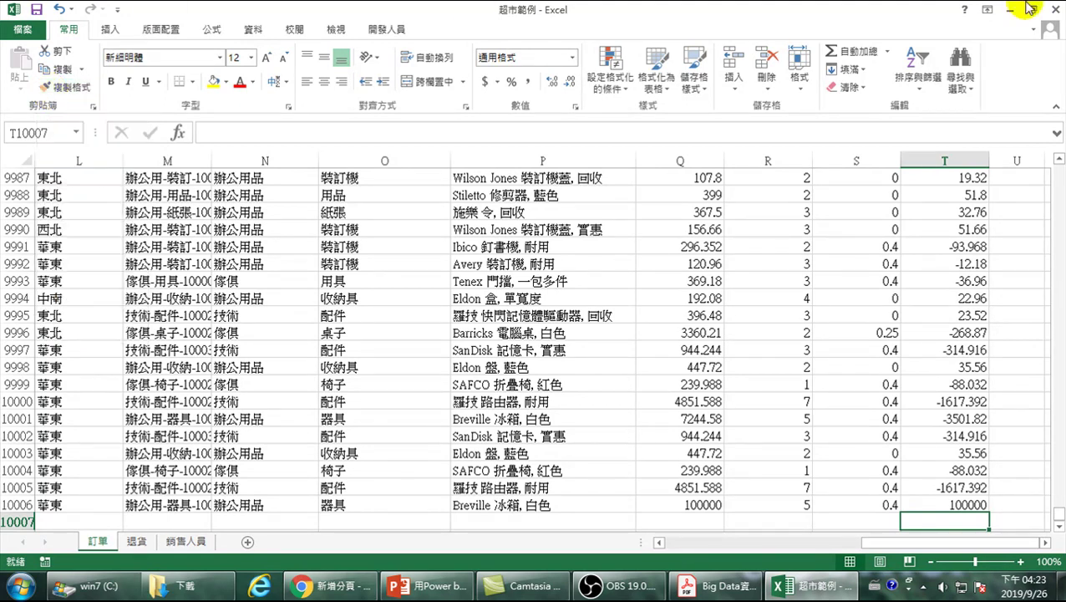
{"action": "left_click", "coordinate": [1054, 10]}
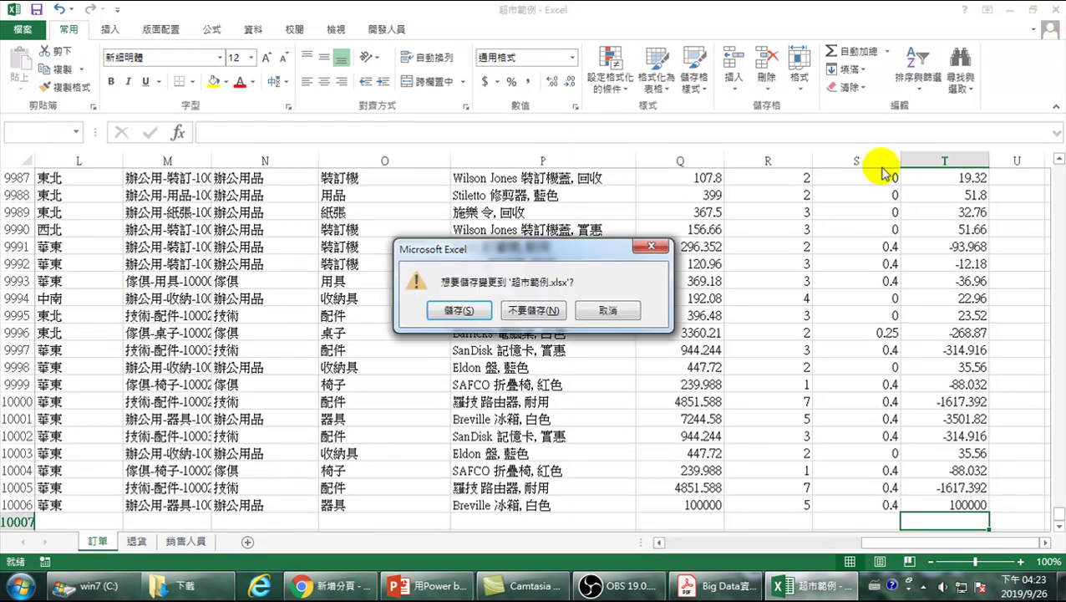
{"action": "left_click", "coordinate": [456, 310]}
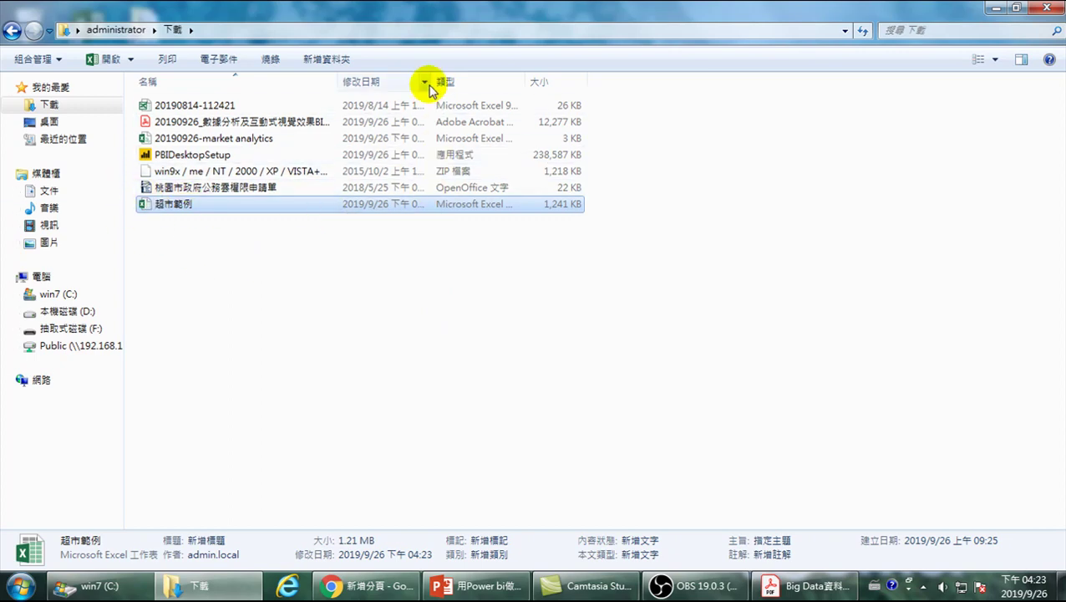
Check the full modification dates in Downloads and on drive D, and open the 20190926-超市分析 report in Power BI Desktop
{"action": "left_click_drag", "start_coordinate": [431, 81], "coordinate": [490, 81]}
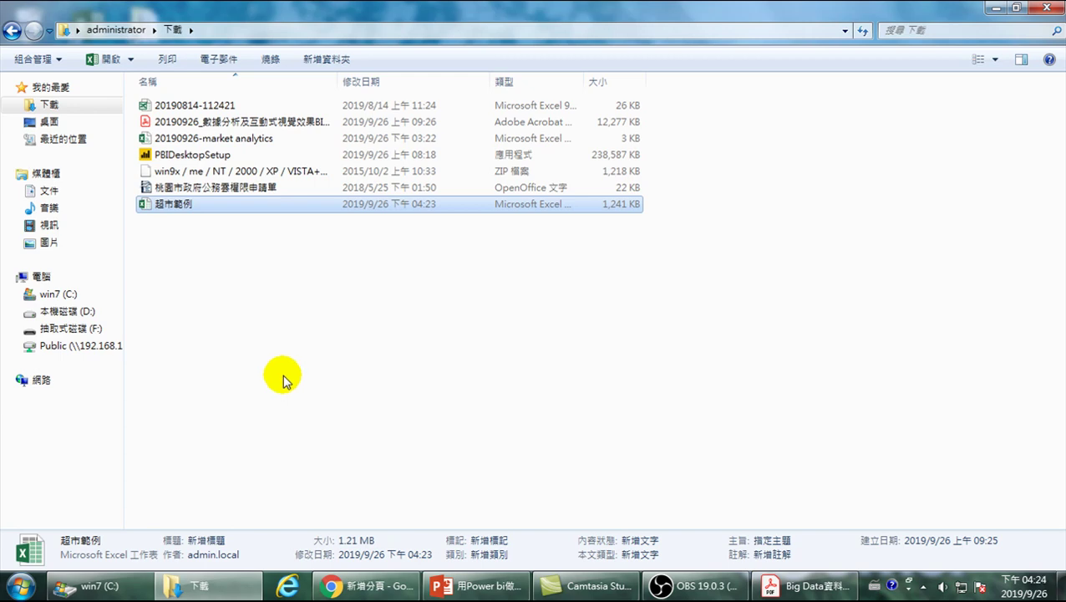
{"action": "left_click", "coordinate": [58, 294]}
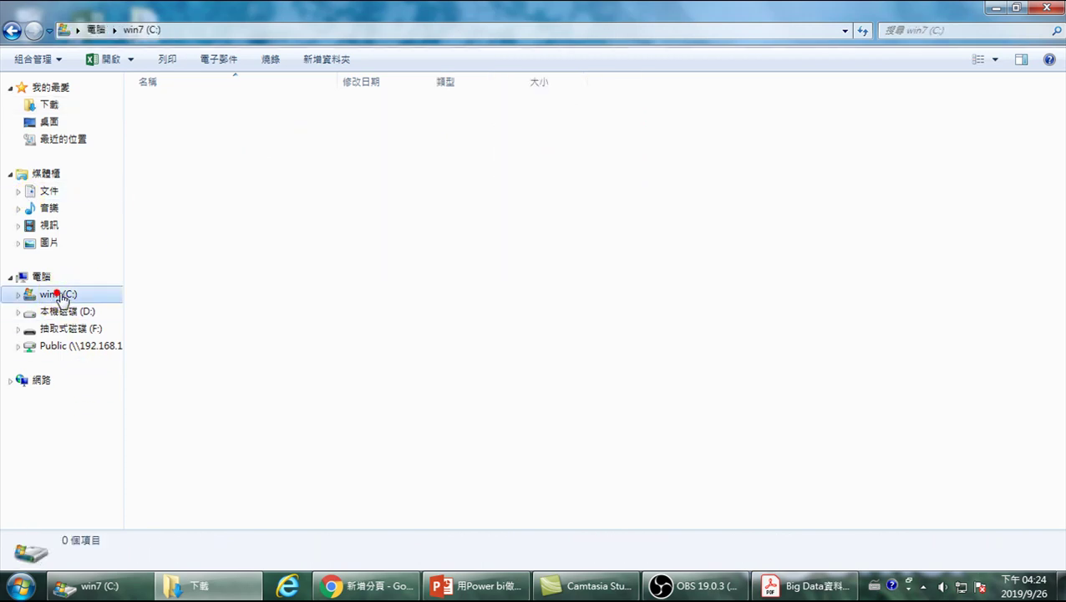
{"action": "left_click", "coordinate": [65, 312]}
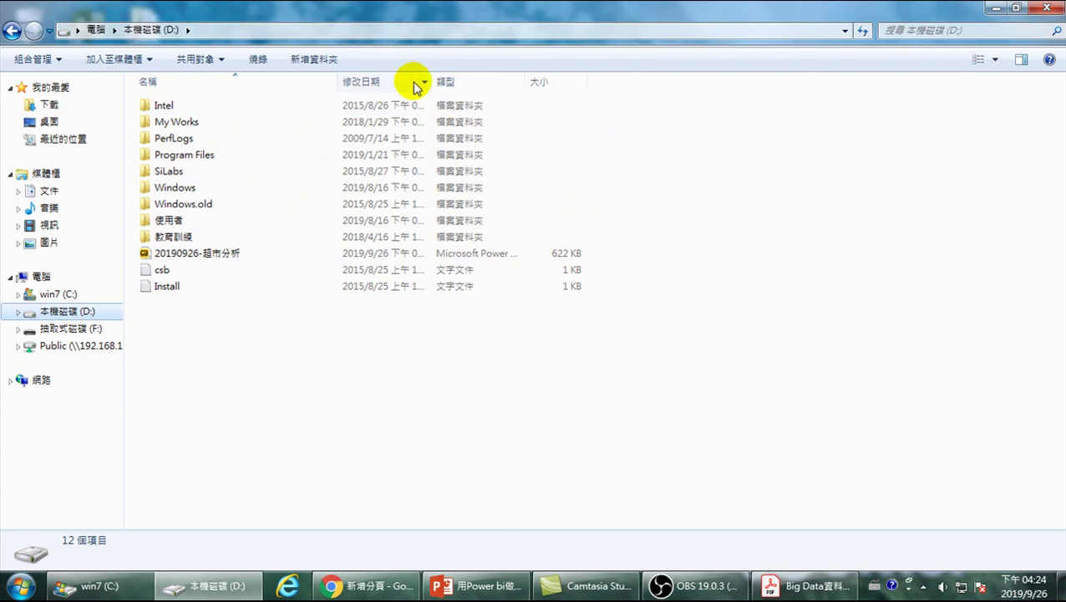
{"action": "left_click_drag", "start_coordinate": [432, 84], "coordinate": [521, 106]}
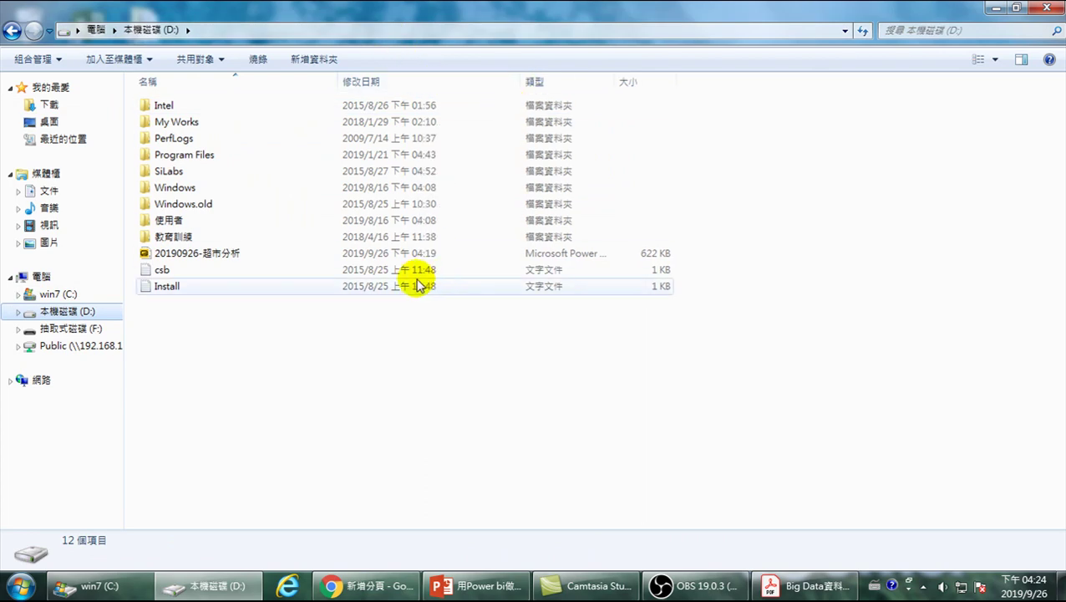
{"action": "left_click", "coordinate": [208, 261]}
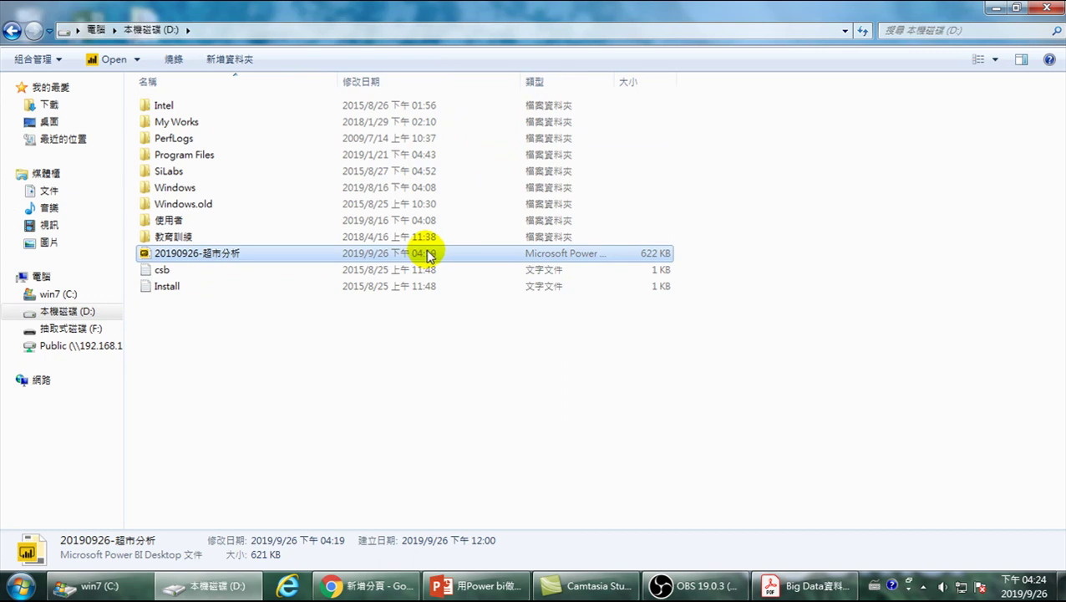
{"action": "double_click", "coordinate": [248, 256]}
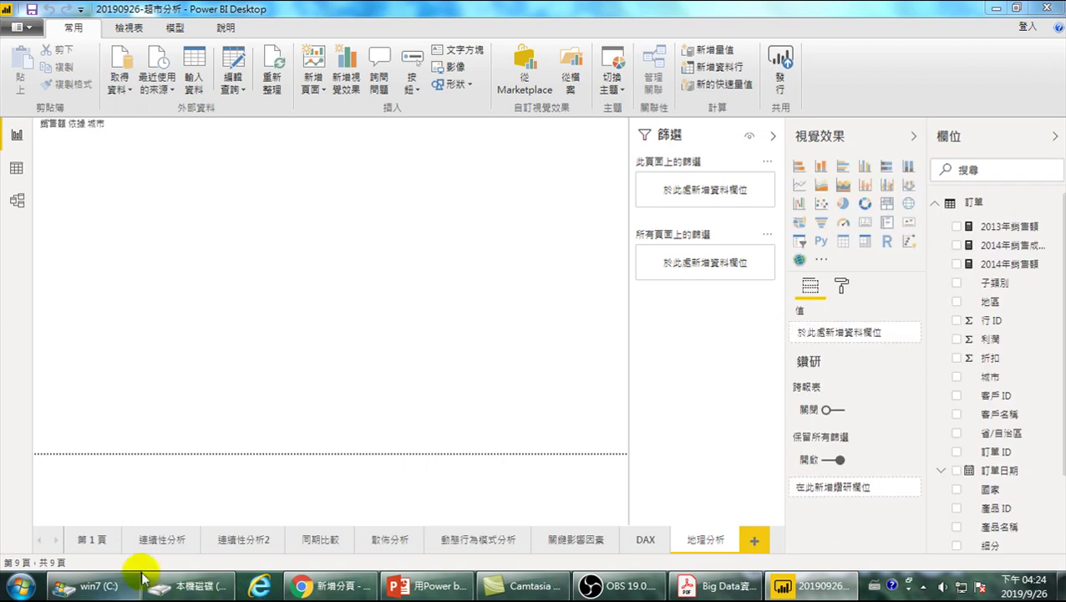
Show the 連續性分析 page and refresh the report's data from the source workbook
{"action": "left_click", "coordinate": [163, 543]}
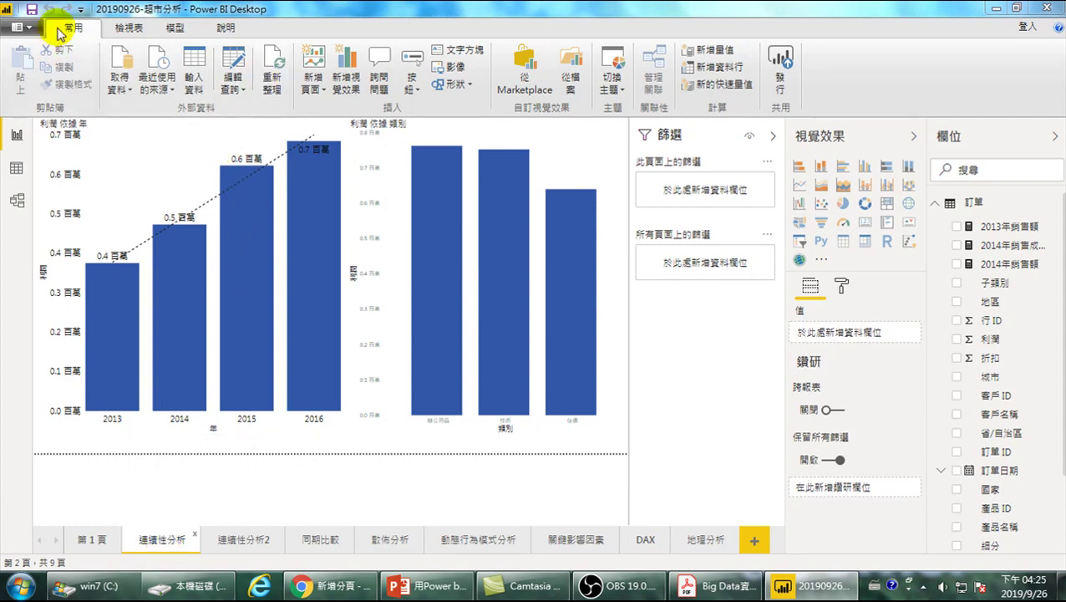
{"action": "left_click", "coordinate": [267, 84]}
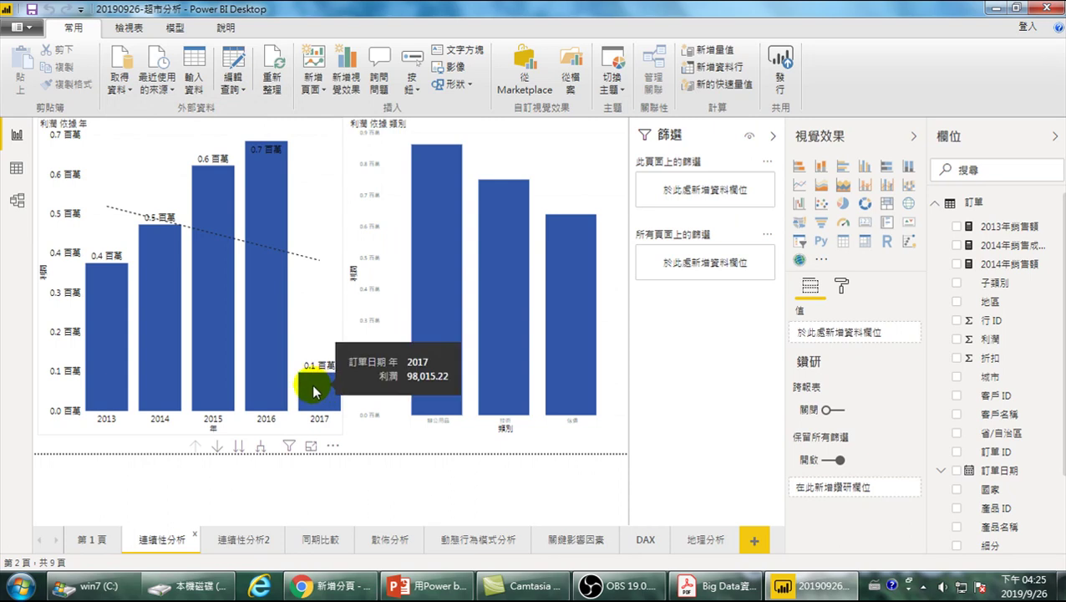
Examine the charts on the 連續性分析2, 同期比較 and 散佈分析 pages, refreshing the data again on 同期比較
{"action": "left_click", "coordinate": [243, 539]}
{"action": "left_click", "coordinate": [321, 398]}
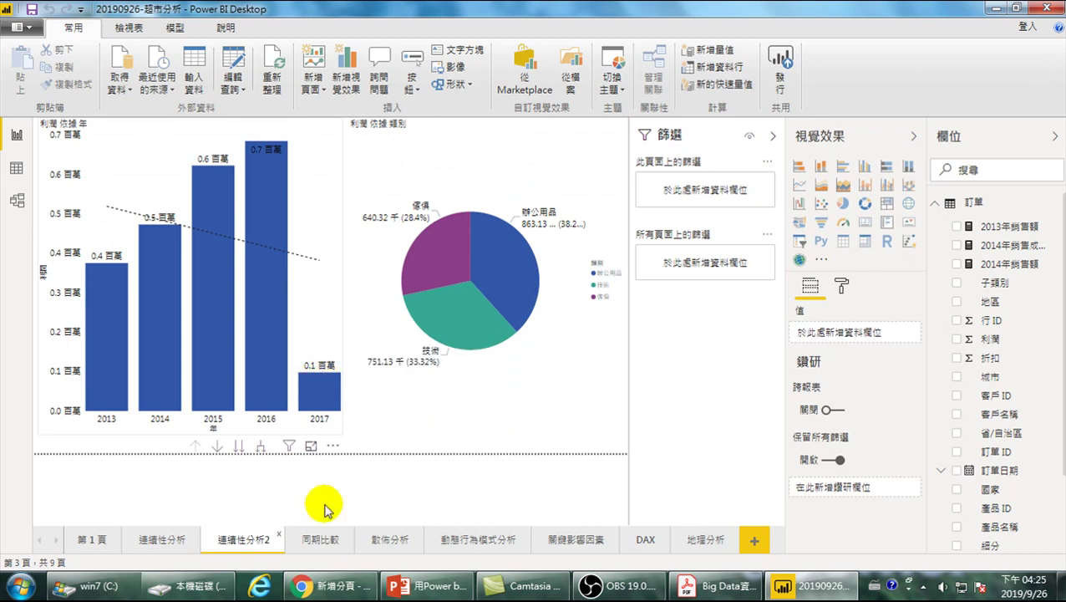
{"action": "left_click", "coordinate": [324, 539]}
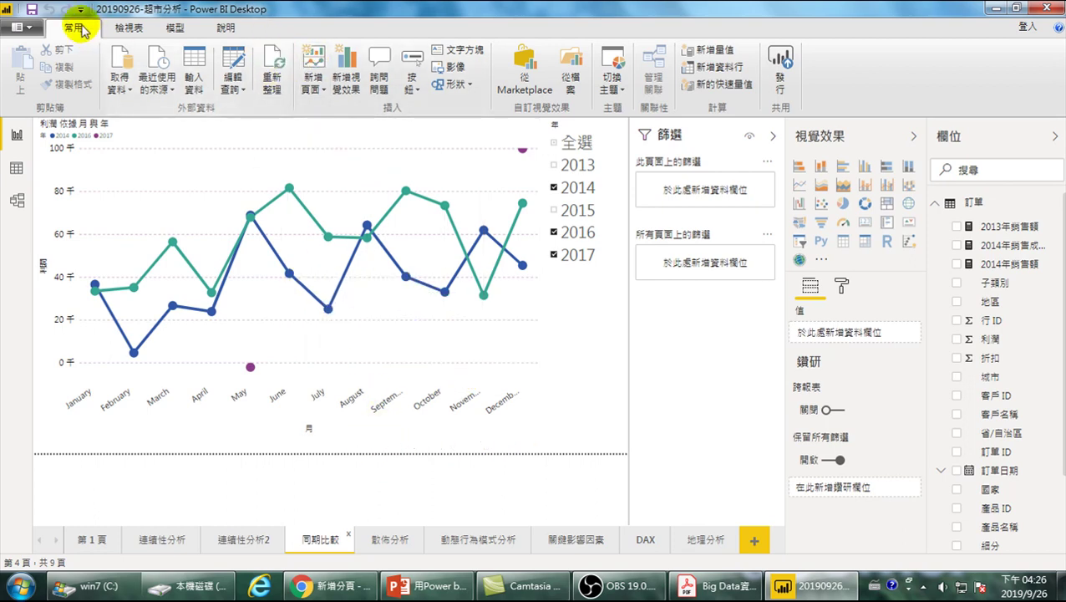
{"action": "left_click", "coordinate": [272, 75]}
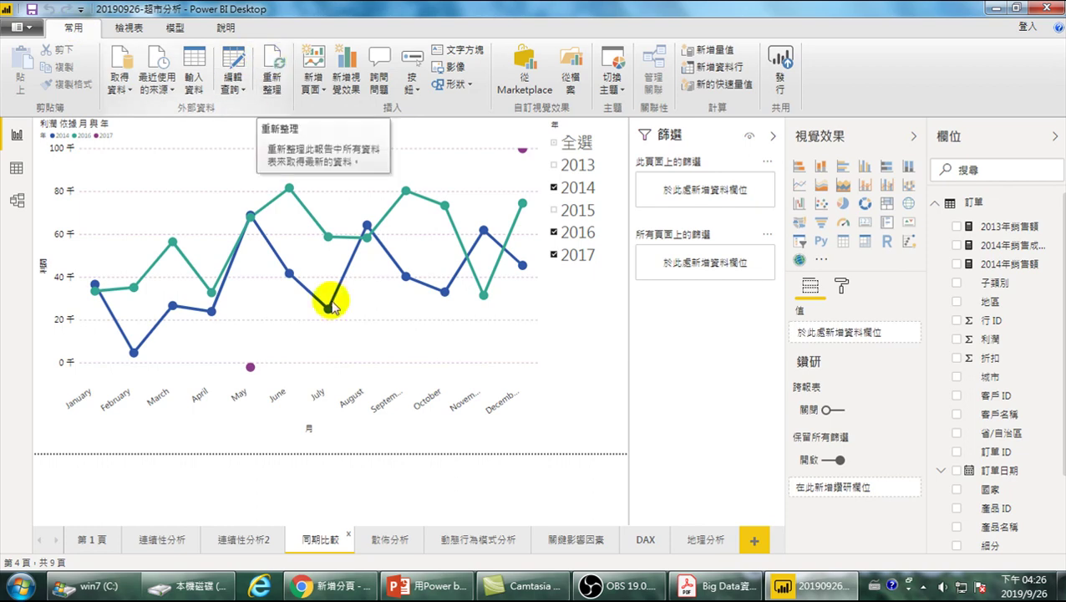
{"action": "left_click", "coordinate": [389, 538]}
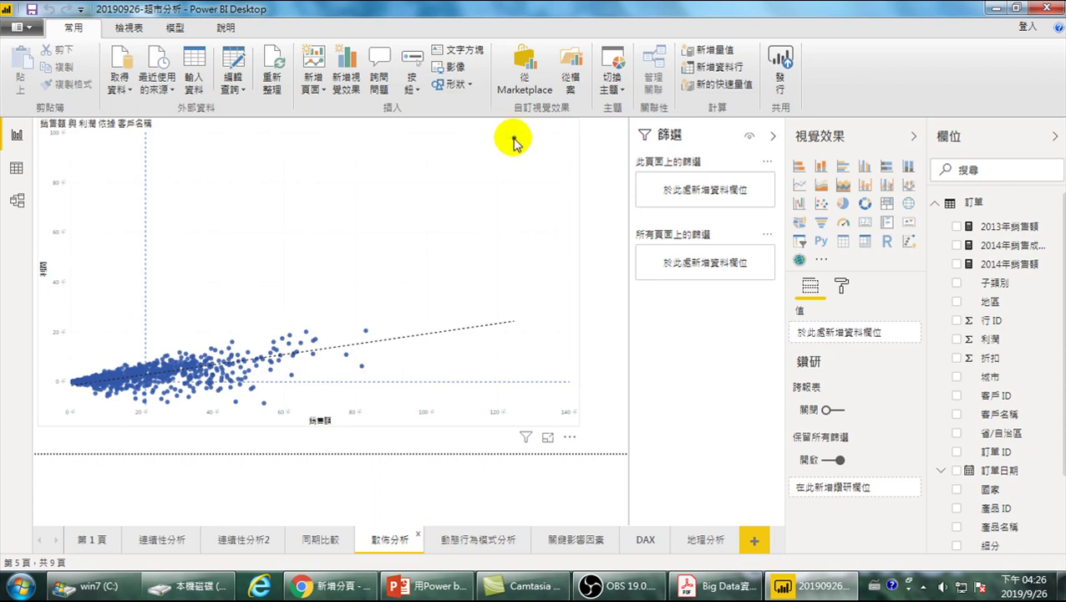
{"action": "mouse_move", "coordinate": [515, 143]}
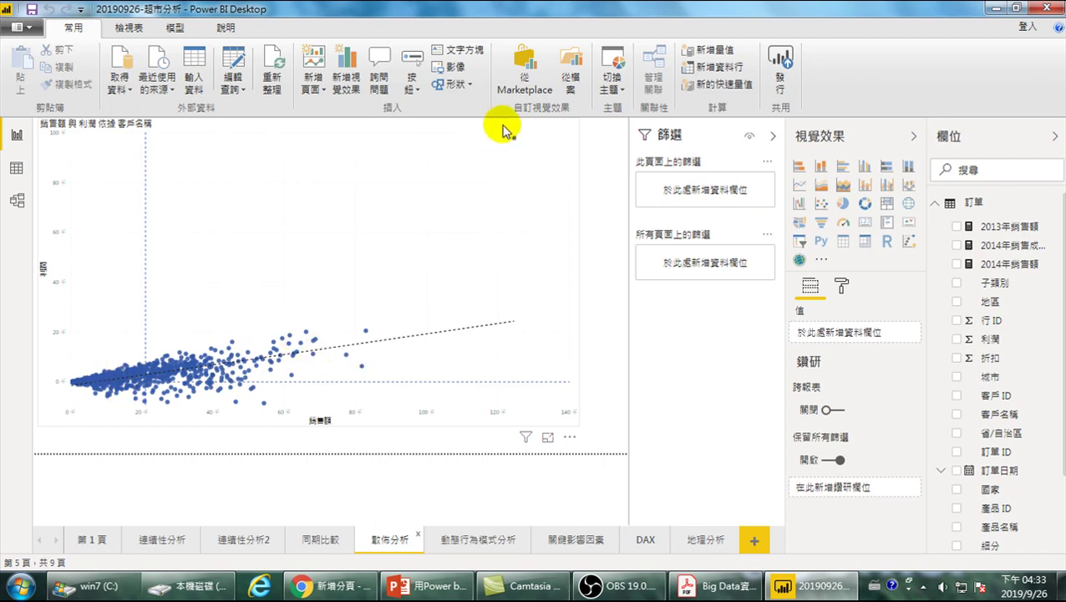
{"action": "mouse_move", "coordinate": [516, 145]}
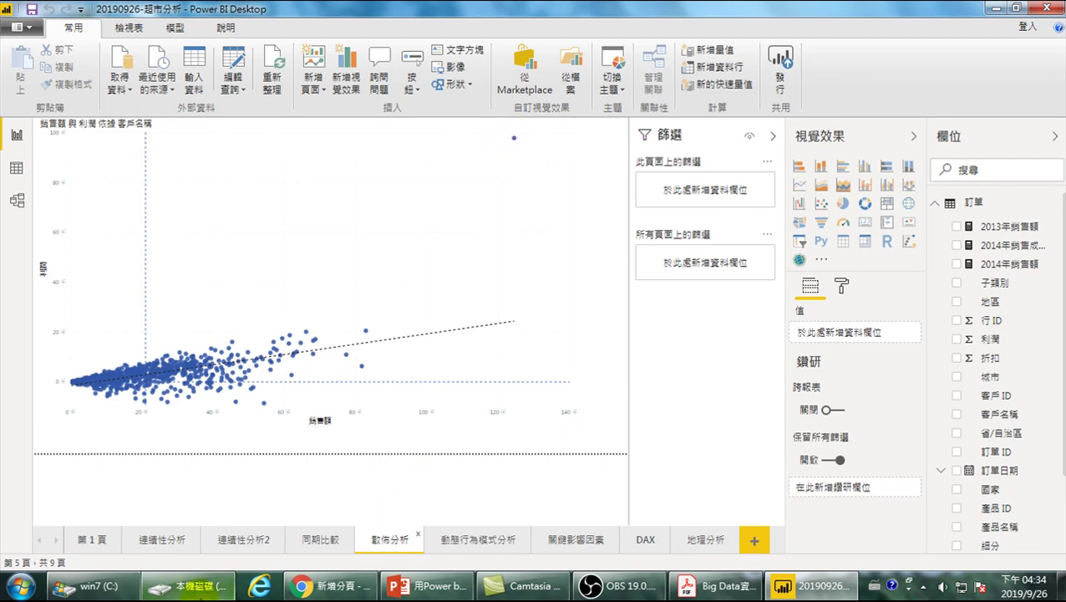
Switch to the file explorer and open the 超市範例 workbook from the Downloads folder in Excel
{"action": "left_click", "coordinate": [219, 582]}
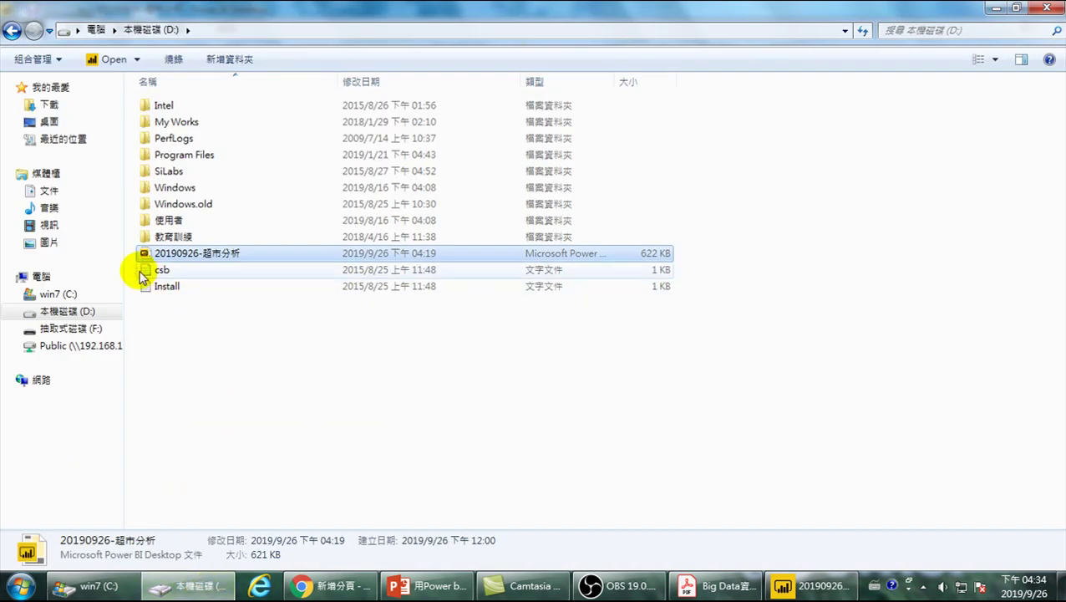
{"action": "left_click", "coordinate": [50, 106]}
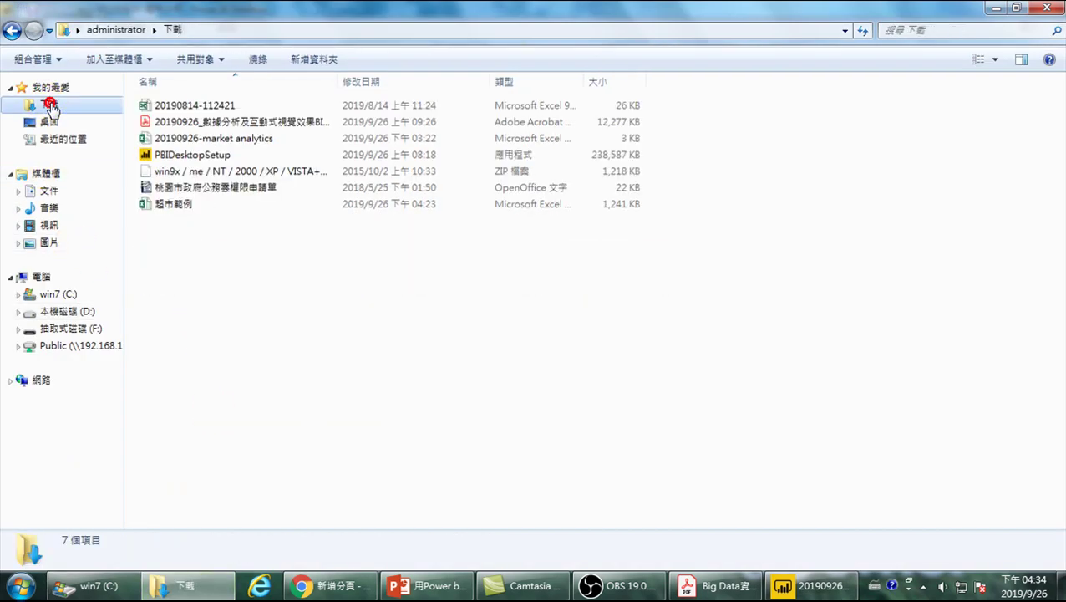
{"action": "left_click", "coordinate": [170, 206]}
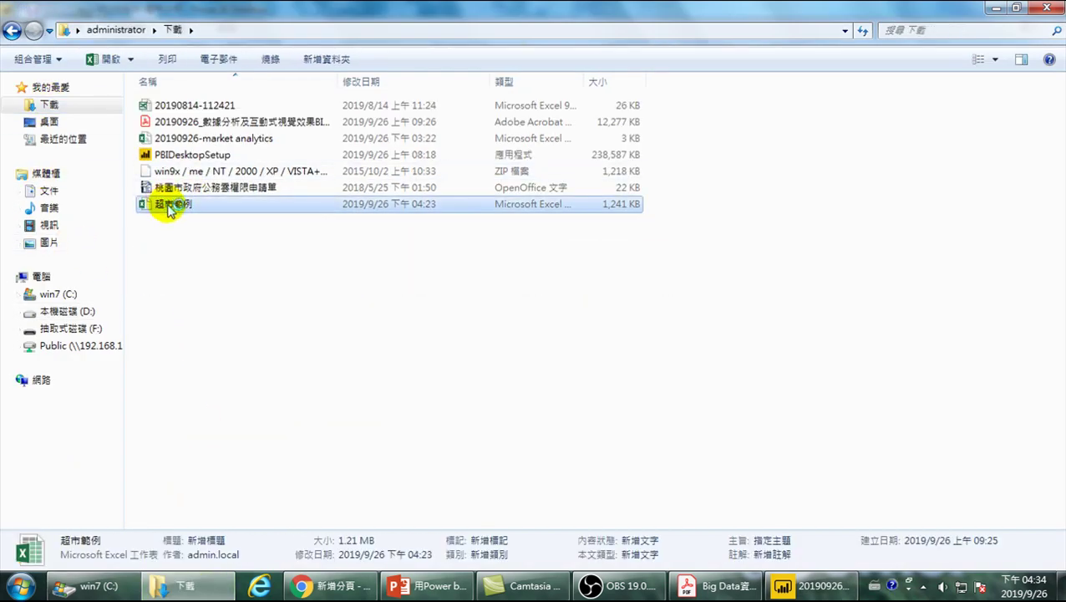
{"action": "double_click", "coordinate": [169, 206]}
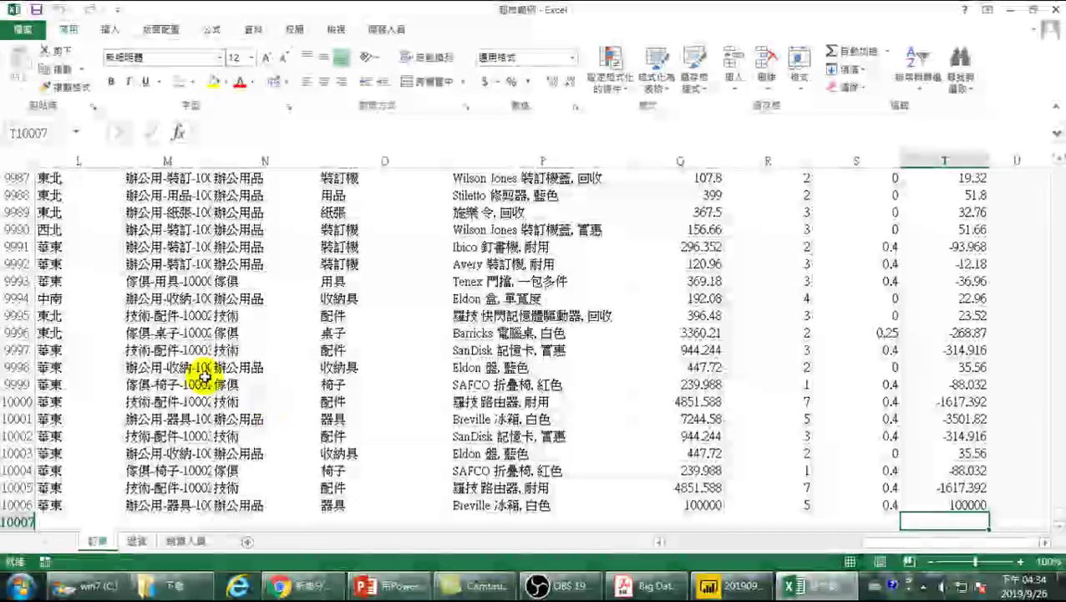
Delete rows 10002 to 10006 from the 訂單 sheet, and save and close the workbook
{"action": "scroll", "coordinate": [201, 401], "scroll_direction": "down", "scroll_amount": 5}
{"action": "mouse_move", "coordinate": [19, 246]}
{"action": "left_mouse_down"}
{"action": "mouse_move", "coordinate": [4, 173]}
{"action": "mouse_move", "coordinate": [5, 253]}
{"action": "mouse_move", "coordinate": [4, 243]}
{"action": "left_mouse_up"}
{"action": "right_click", "coordinate": [125, 277]}
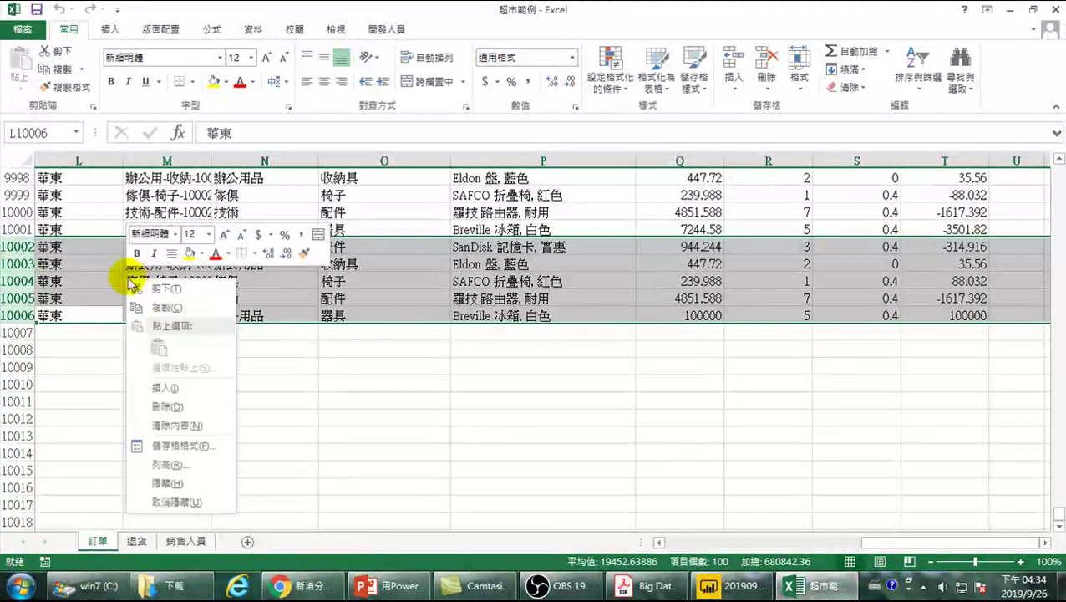
{"action": "left_click", "coordinate": [171, 406]}
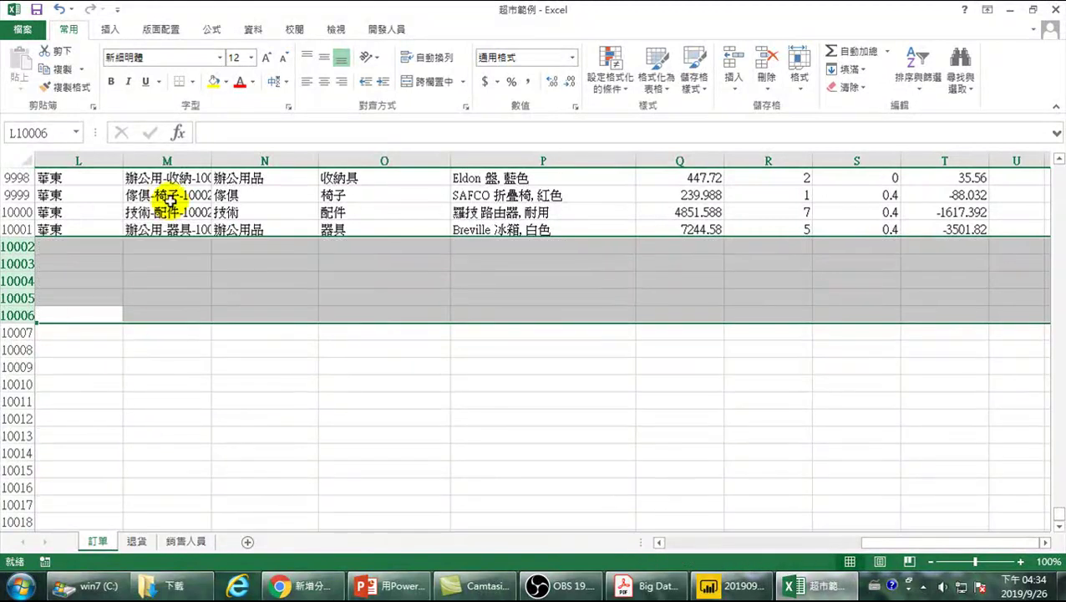
{"action": "left_click", "coordinate": [178, 209]}
{"action": "left_click", "coordinate": [36, 10]}
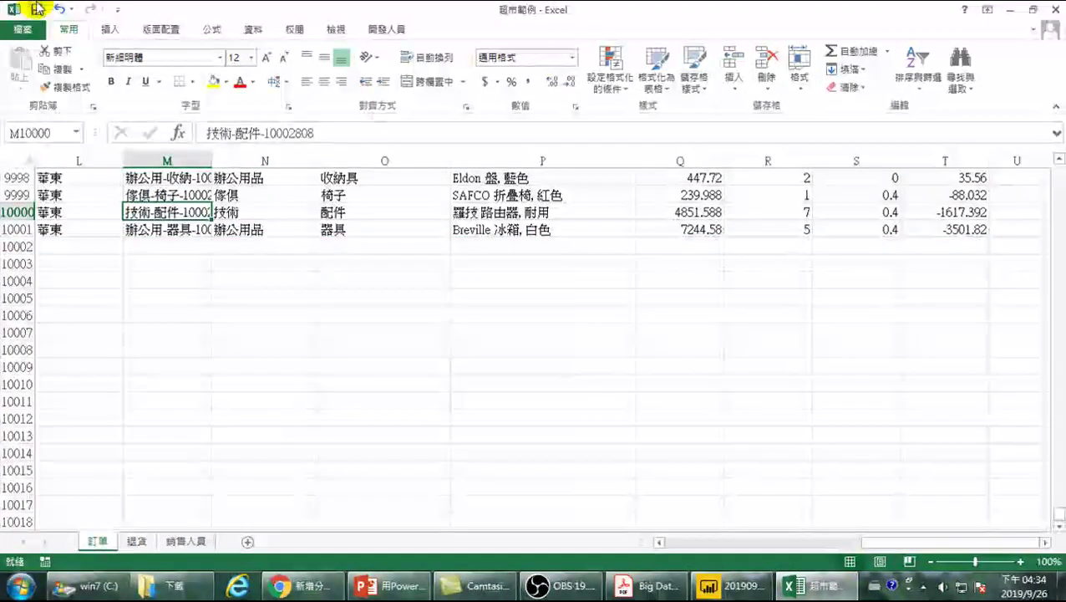
{"action": "left_click", "coordinate": [1054, 10]}
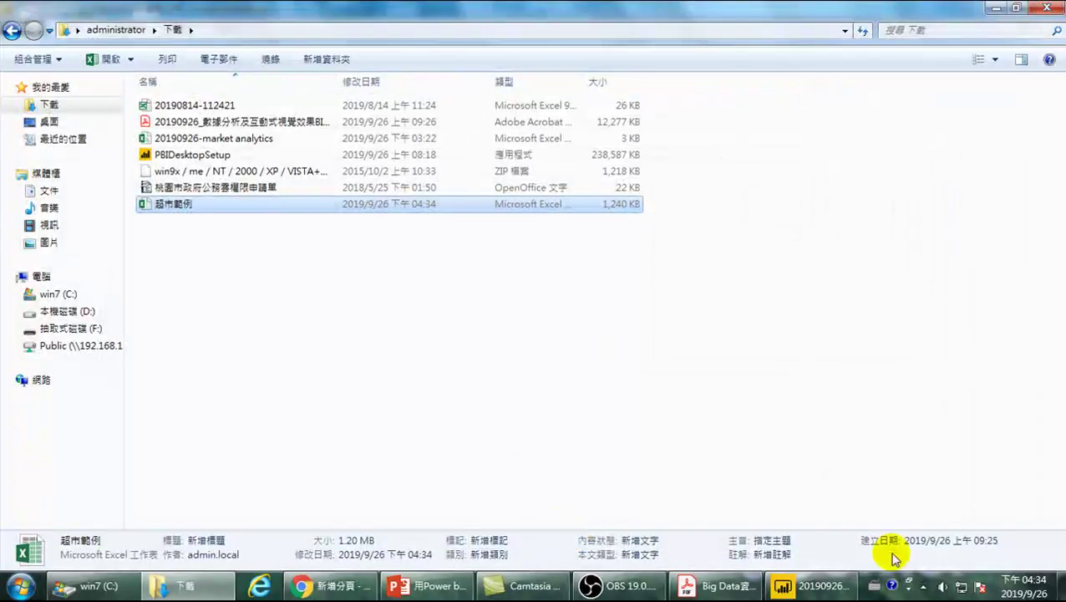
Switch back to Power BI Desktop and refresh the report's data while on the 散佈分析 page
{"action": "left_click", "coordinate": [823, 588]}
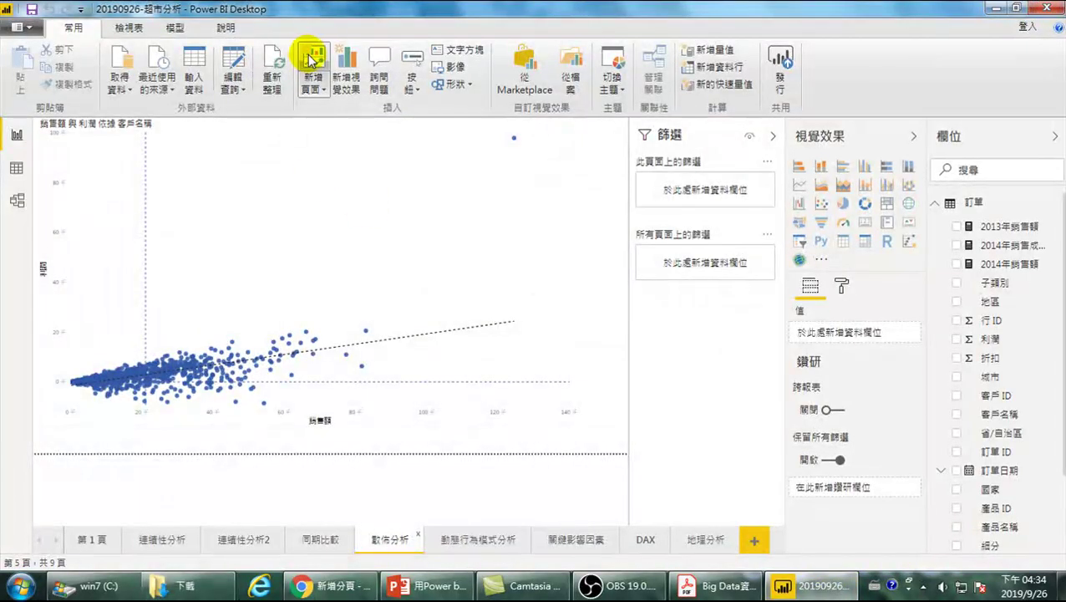
{"action": "left_click", "coordinate": [271, 65]}
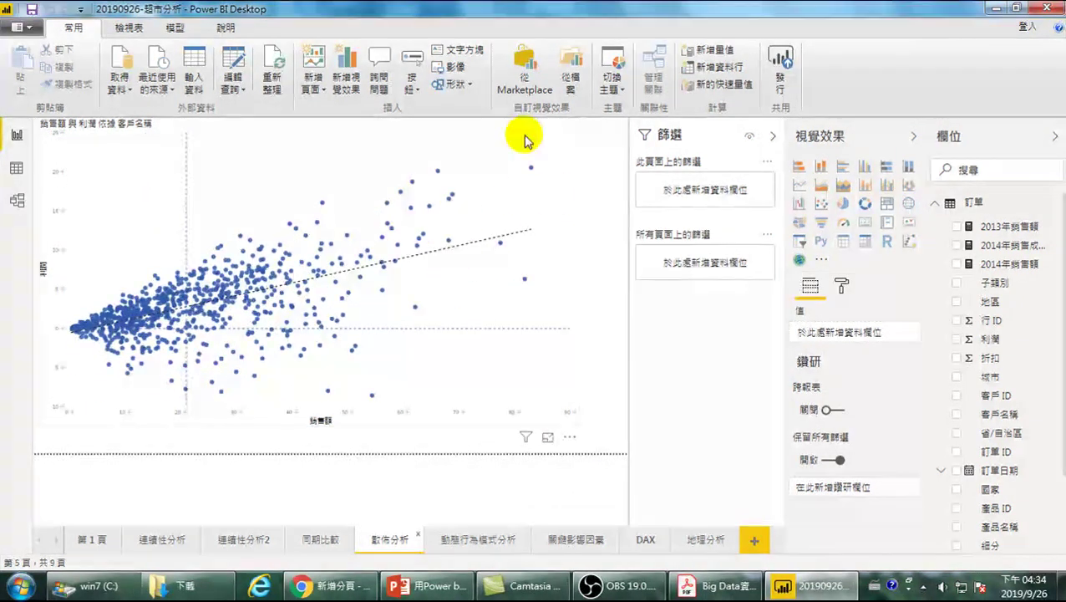
Examine the refreshed charts on the 同期比較 and 連續性分析2 pages, including the 2015 profit bar
{"action": "left_click", "coordinate": [316, 540]}
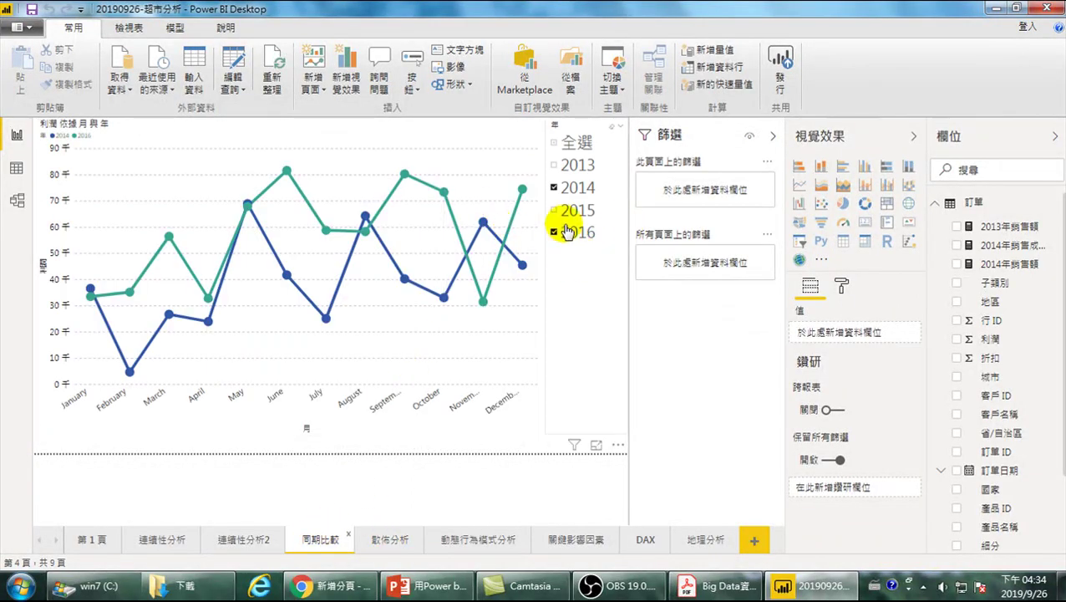
{"action": "left_click", "coordinate": [243, 540]}
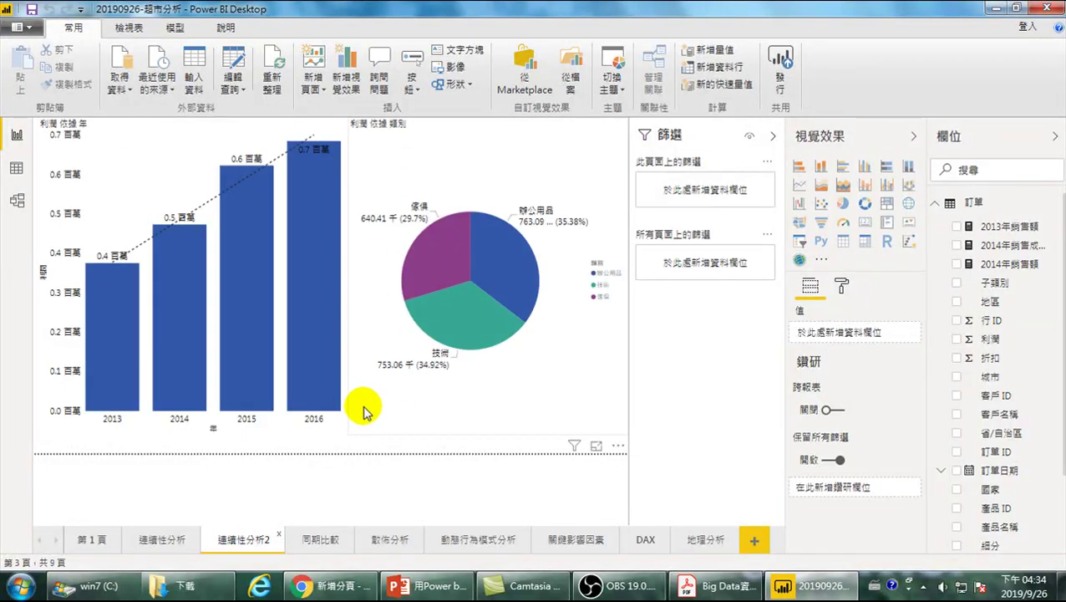
{"action": "mouse_move", "coordinate": [326, 334]}
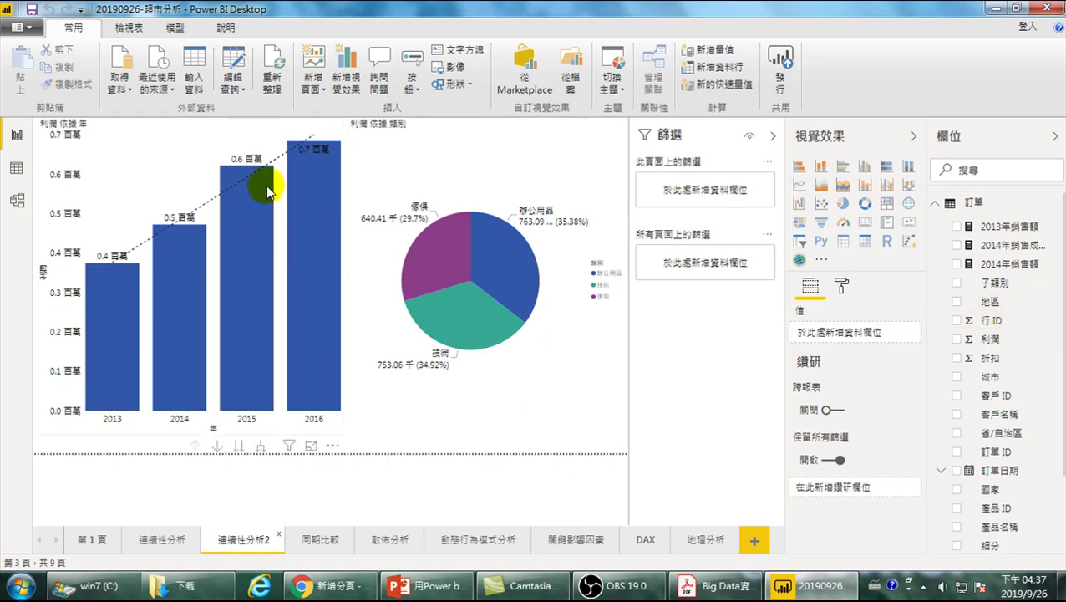
{"action": "mouse_move", "coordinate": [248, 255]}
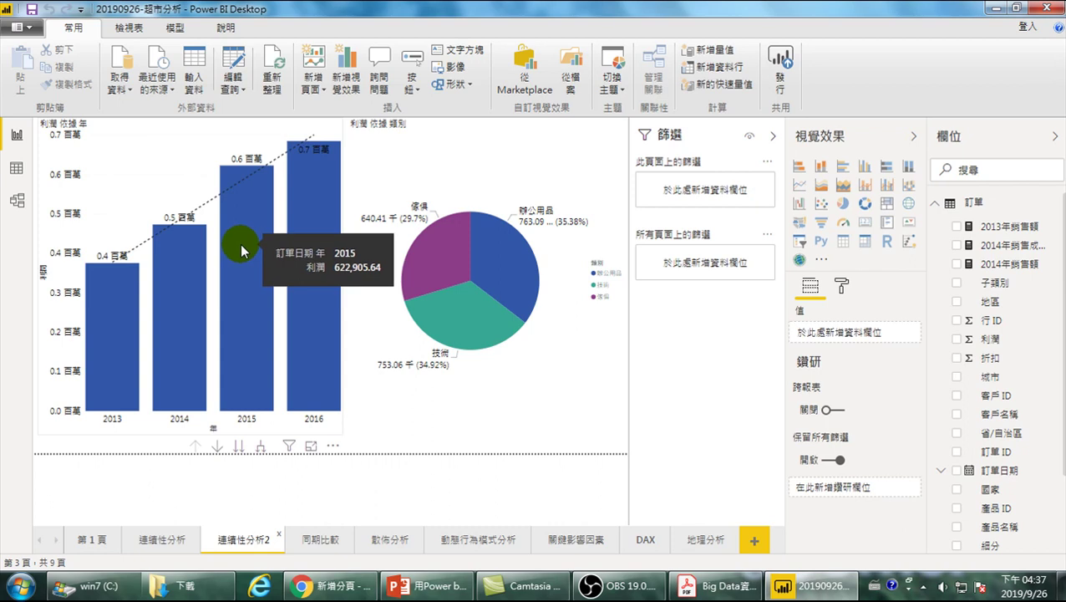
Import the 退貨 sheet from the 超市範例 Excel workbook in the Downloads folder and load it into the report
{"action": "left_click", "coordinate": [119, 88]}
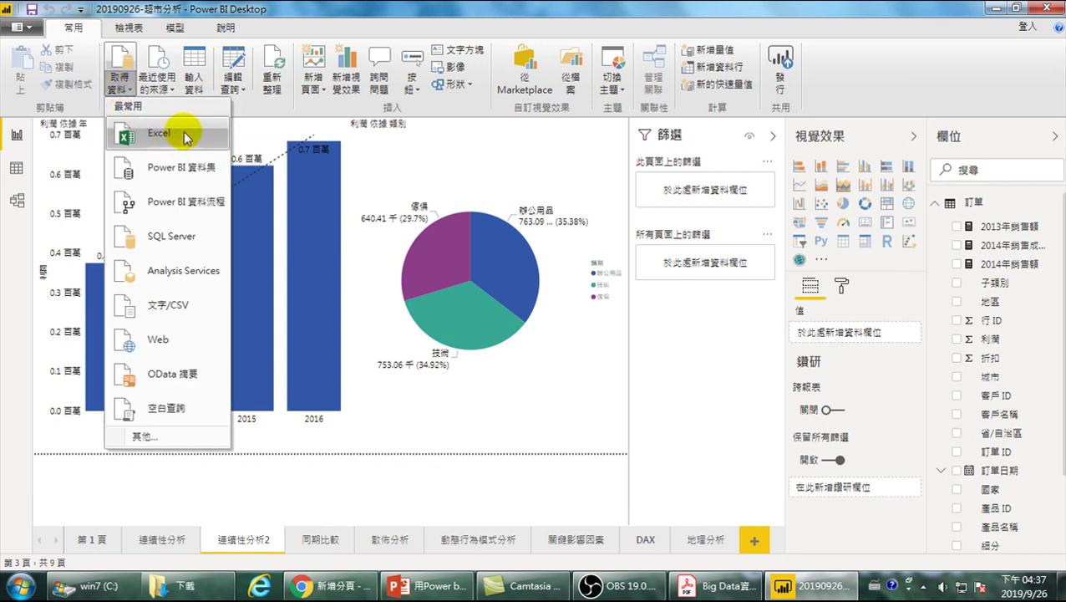
{"action": "left_click", "coordinate": [165, 136]}
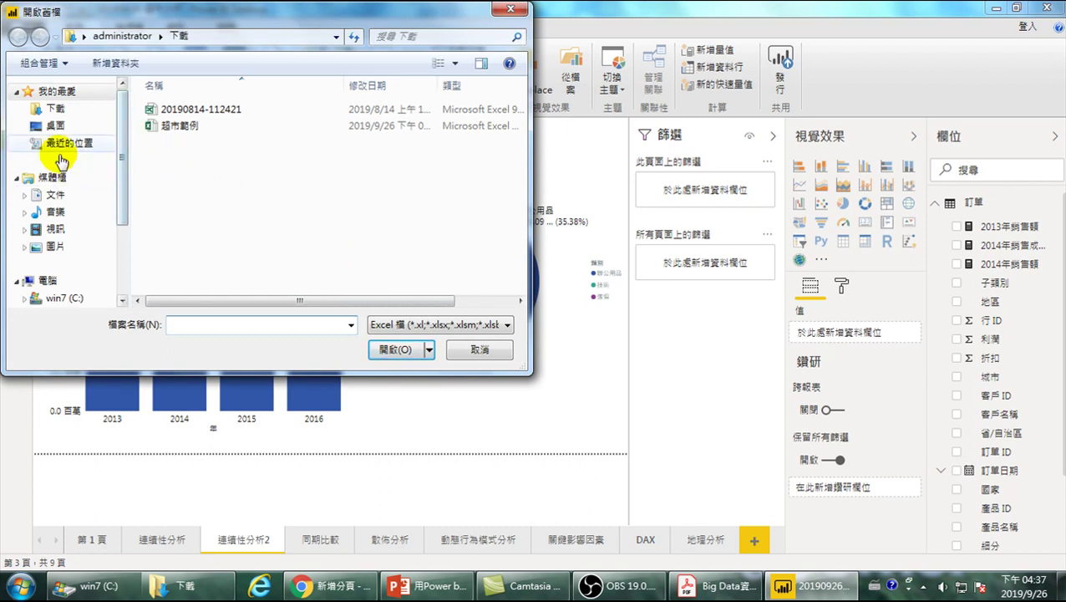
{"action": "left_click", "coordinate": [54, 109]}
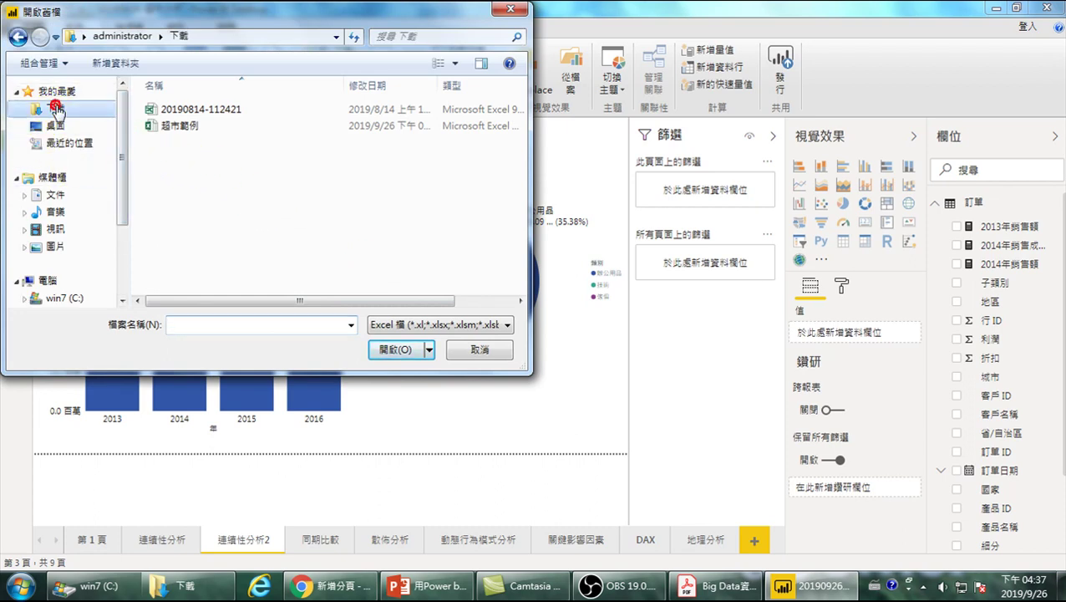
{"action": "left_click", "coordinate": [159, 127]}
{"action": "left_click", "coordinate": [388, 349]}
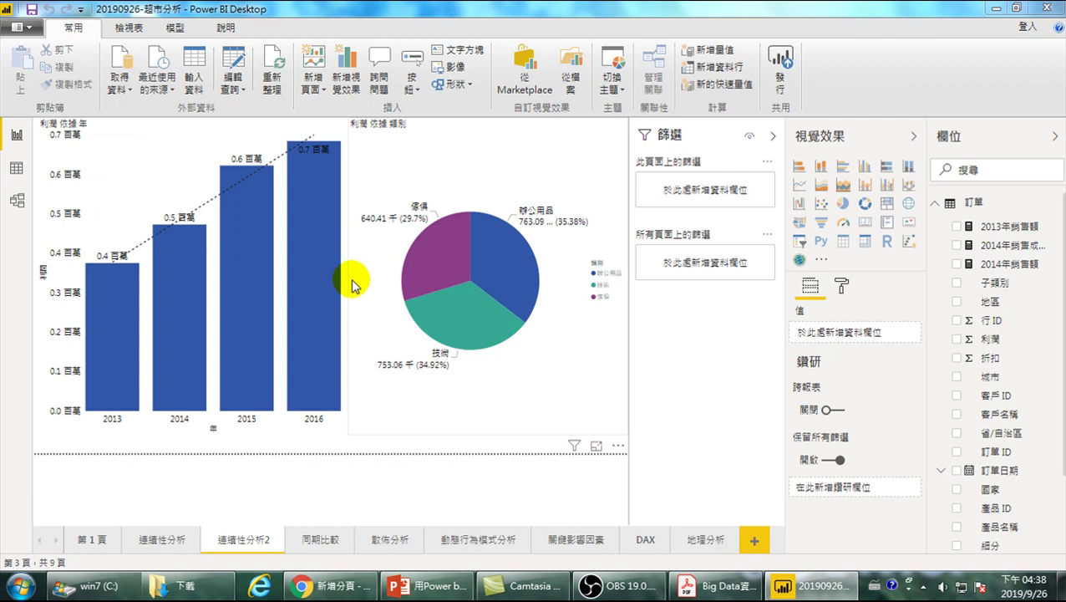
{"action": "left_click", "coordinate": [242, 162]}
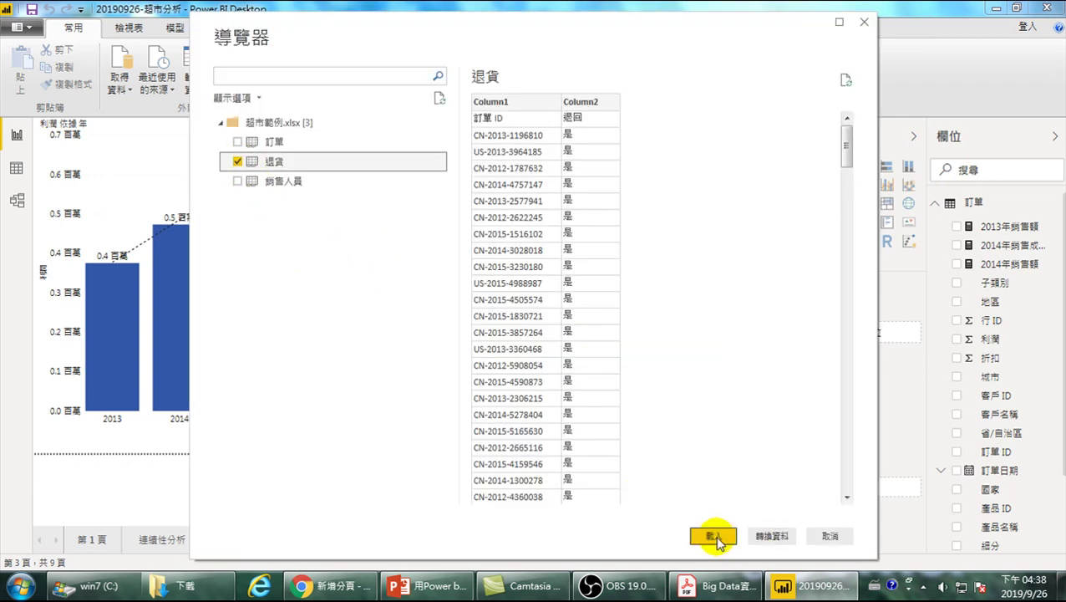
{"action": "left_click", "coordinate": [715, 537]}
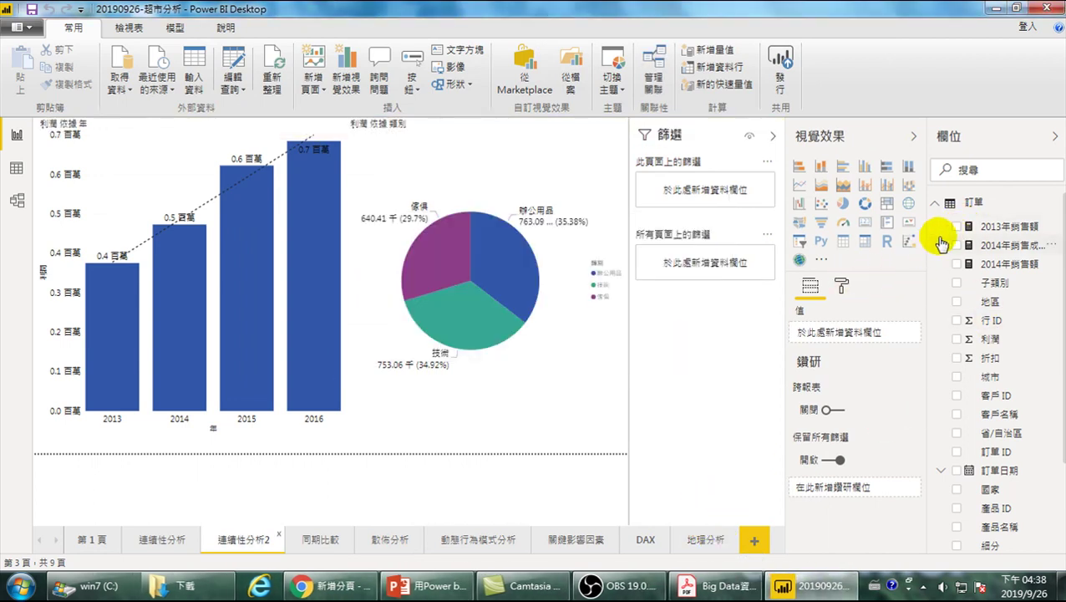
Compare the fields of the 訂單 and 退貨 tables, leaving 訂單 collapsed and 退貨 expanded
{"action": "left_click", "coordinate": [937, 203]}
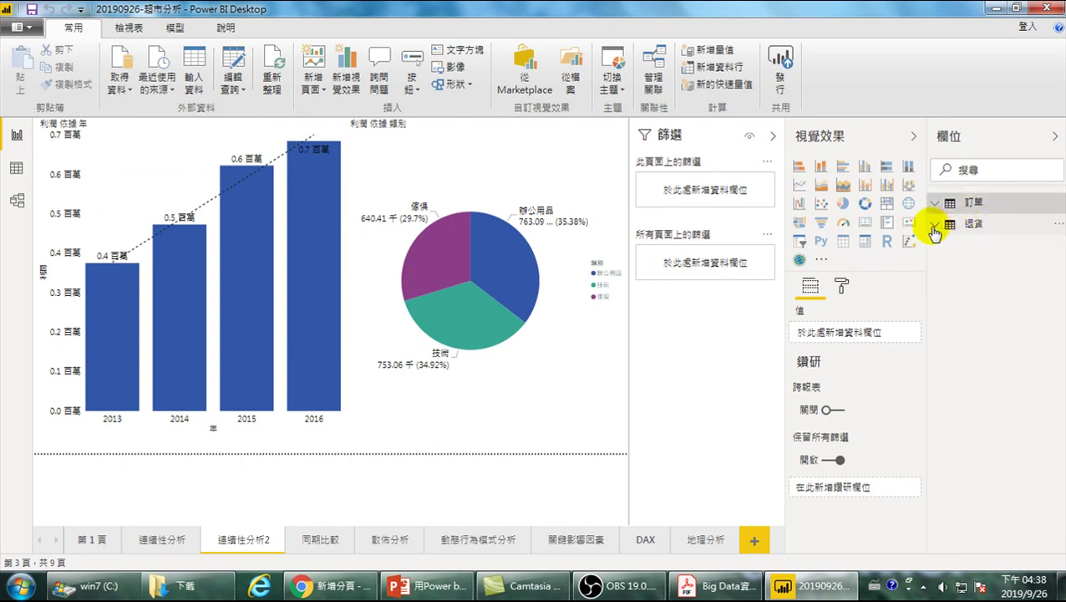
{"action": "left_click", "coordinate": [936, 224]}
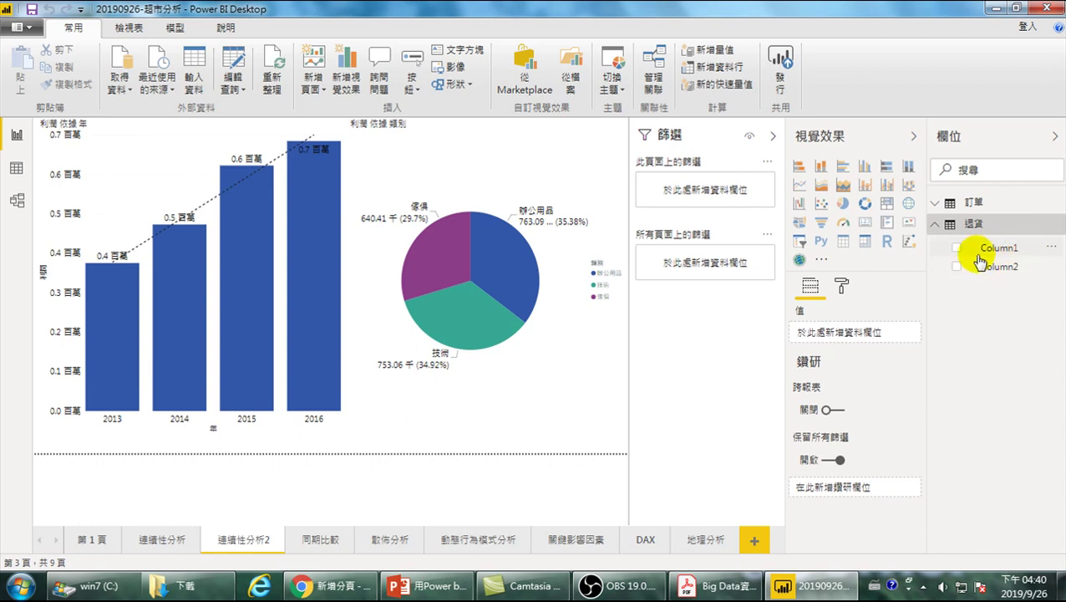
{"action": "left_click", "coordinate": [936, 201]}
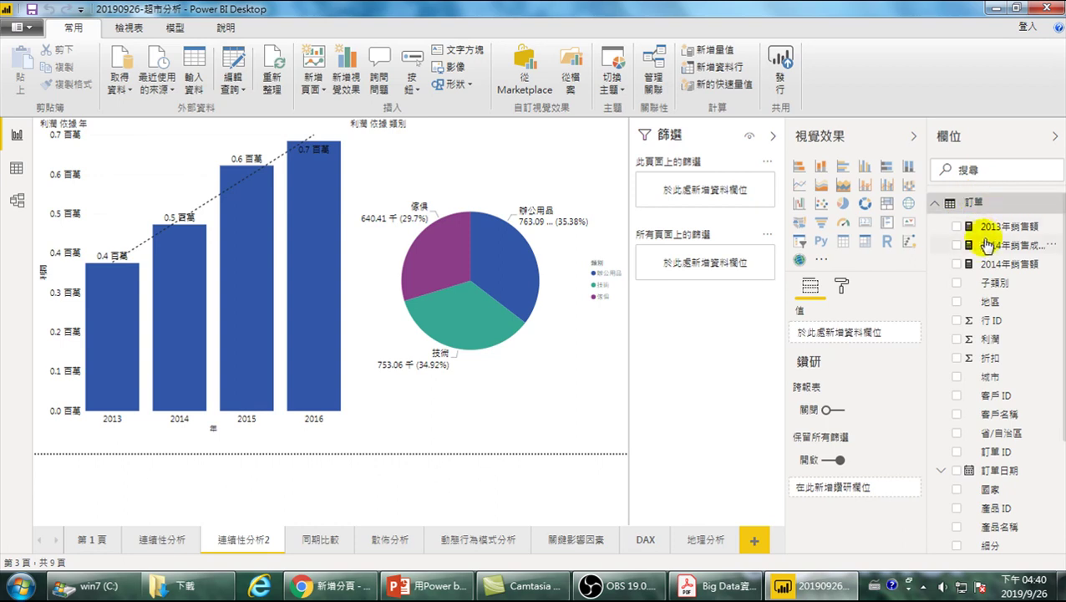
{"action": "left_click_drag", "start_coordinate": [1001, 371], "coordinate": [942, 217]}
{"action": "left_click", "coordinate": [935, 203]}
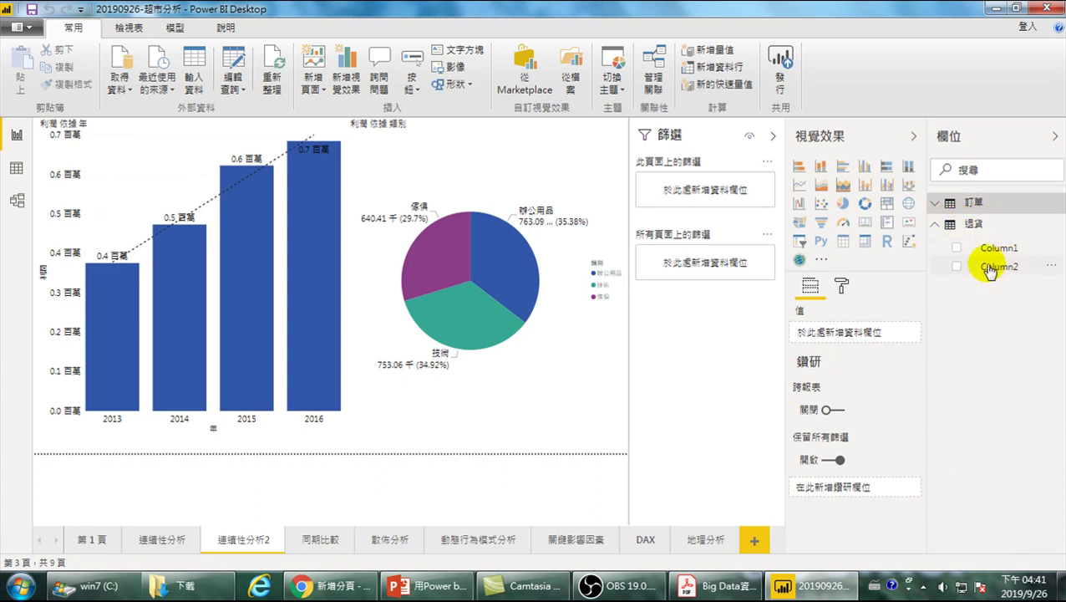
Show the tables' data rows and compare 訂單 with 退貨, checking what Column1 of 退貨 contains
{"action": "left_click", "coordinate": [17, 168]}
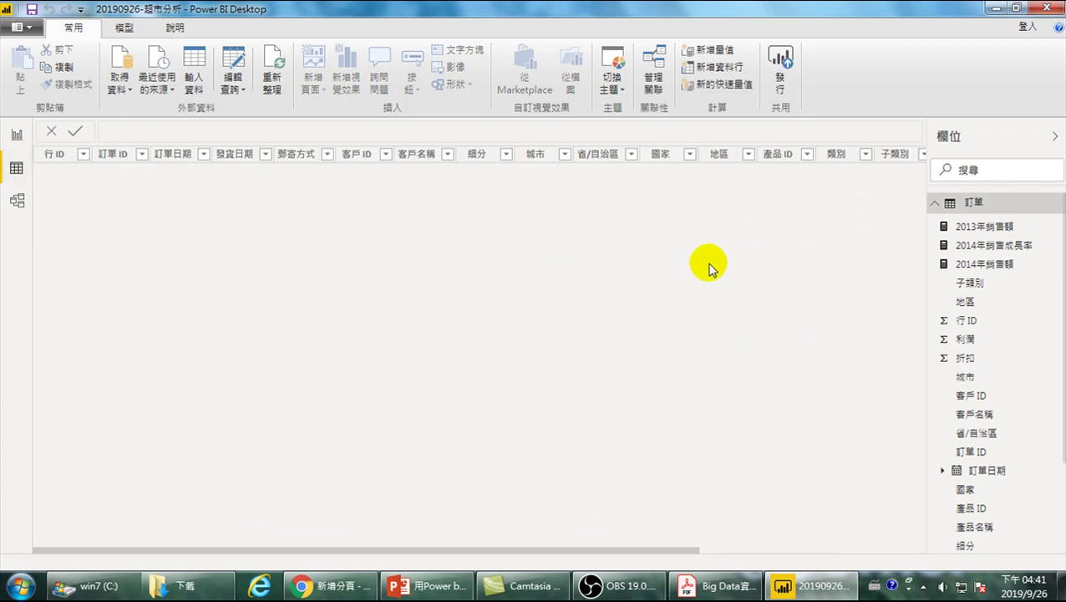
{"action": "left_click", "coordinate": [935, 203]}
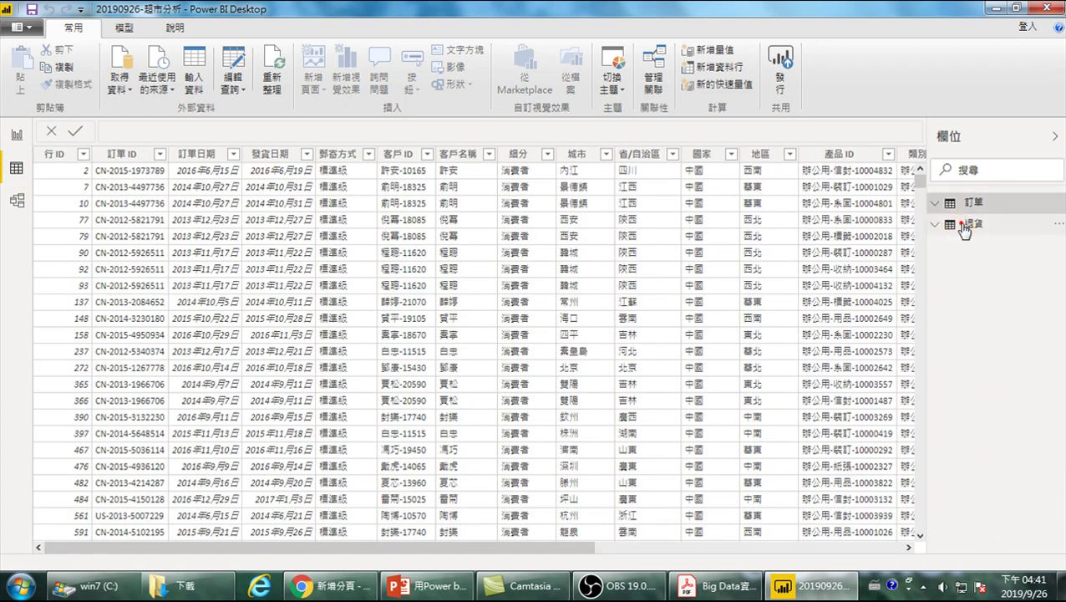
{"action": "left_click", "coordinate": [969, 225]}
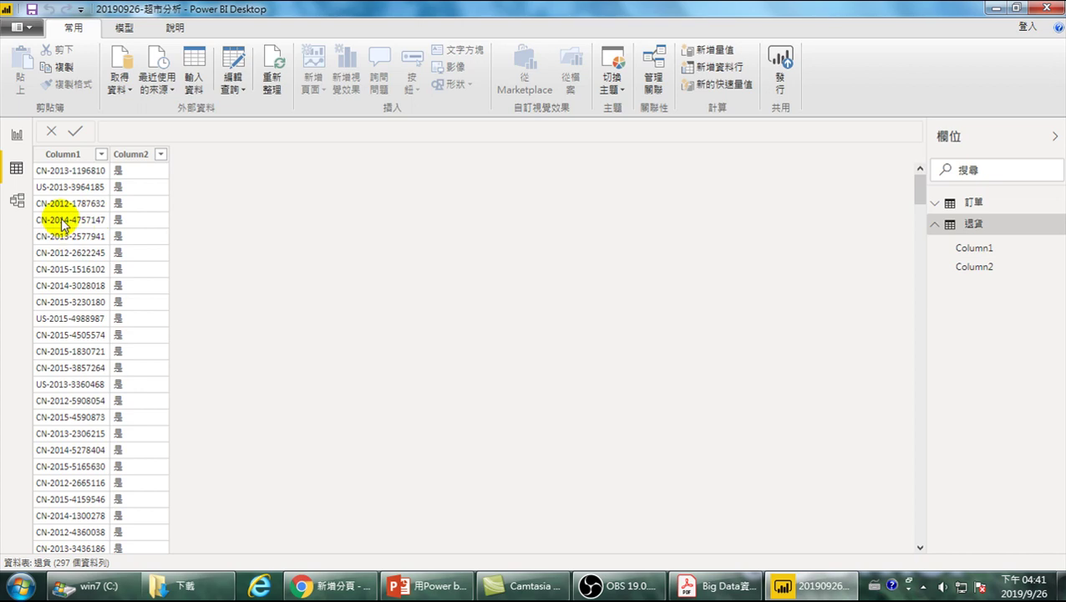
{"action": "left_click", "coordinate": [976, 203]}
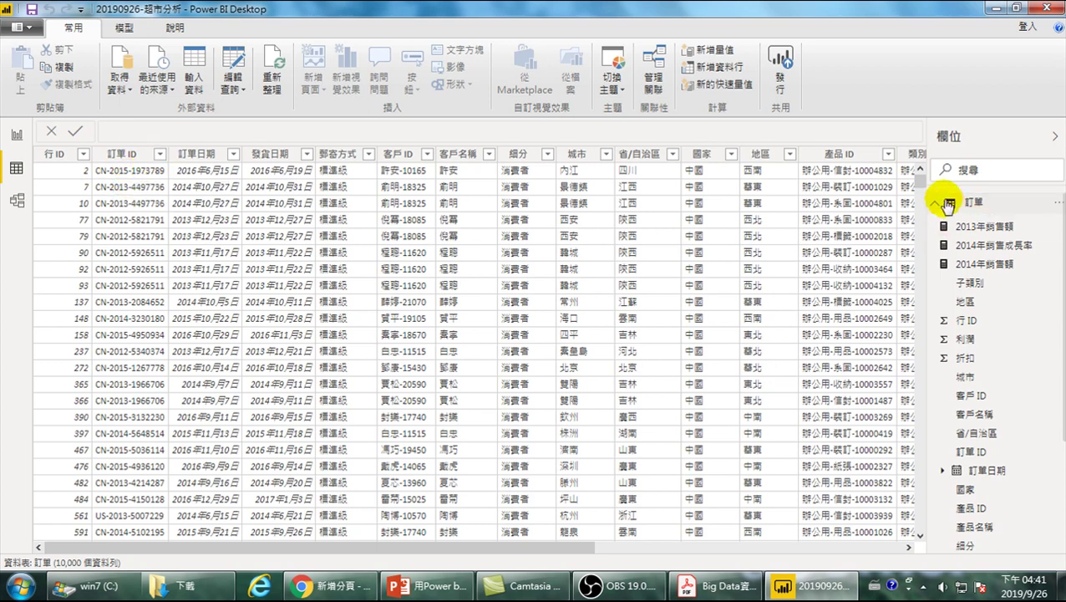
{"action": "left_click", "coordinate": [934, 202]}
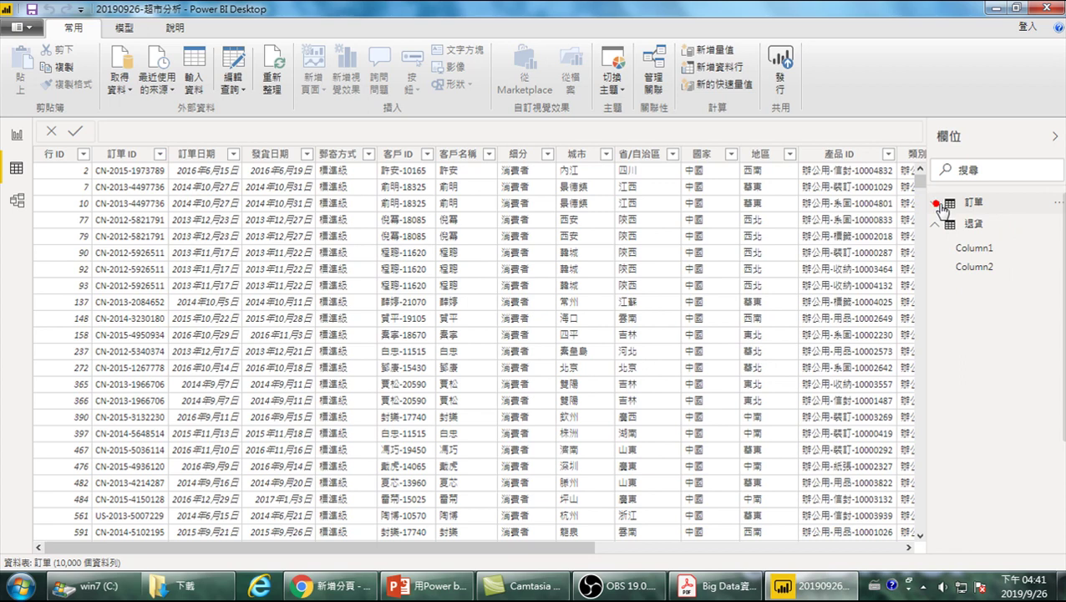
{"action": "left_click", "coordinate": [976, 249]}
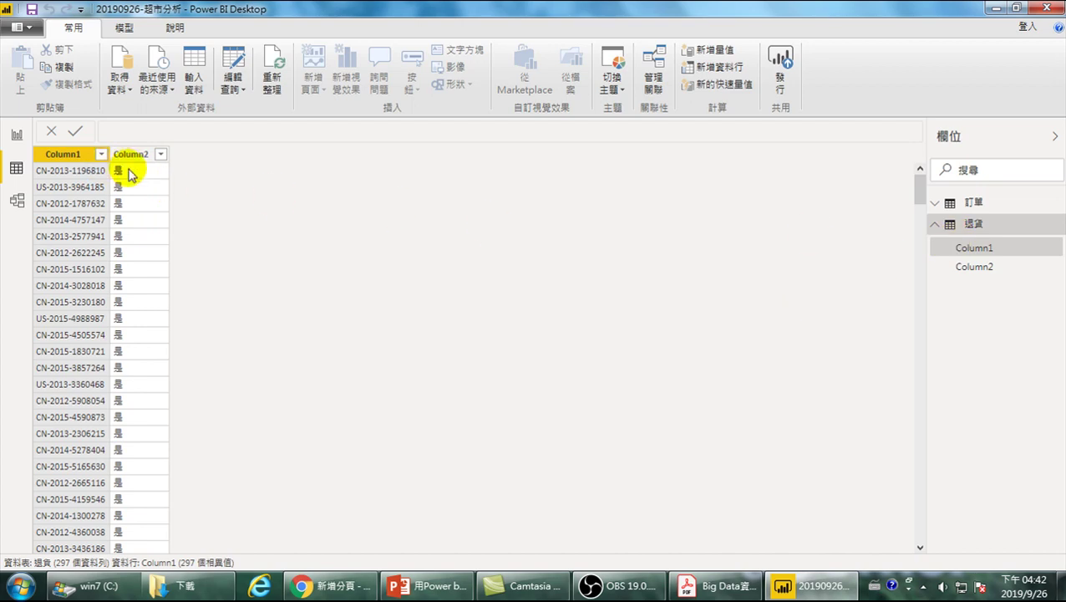
{"action": "left_click", "coordinate": [976, 224]}
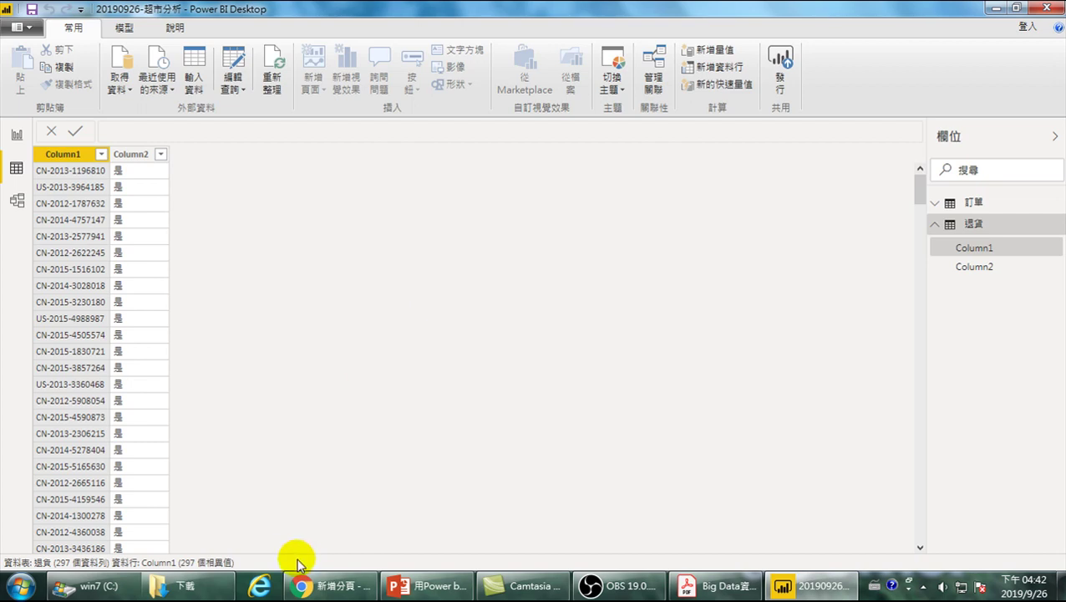
Switch to the file explorer and open the 超市範例 workbook from the Downloads folder in Excel for inspection
{"action": "left_click", "coordinate": [217, 585]}
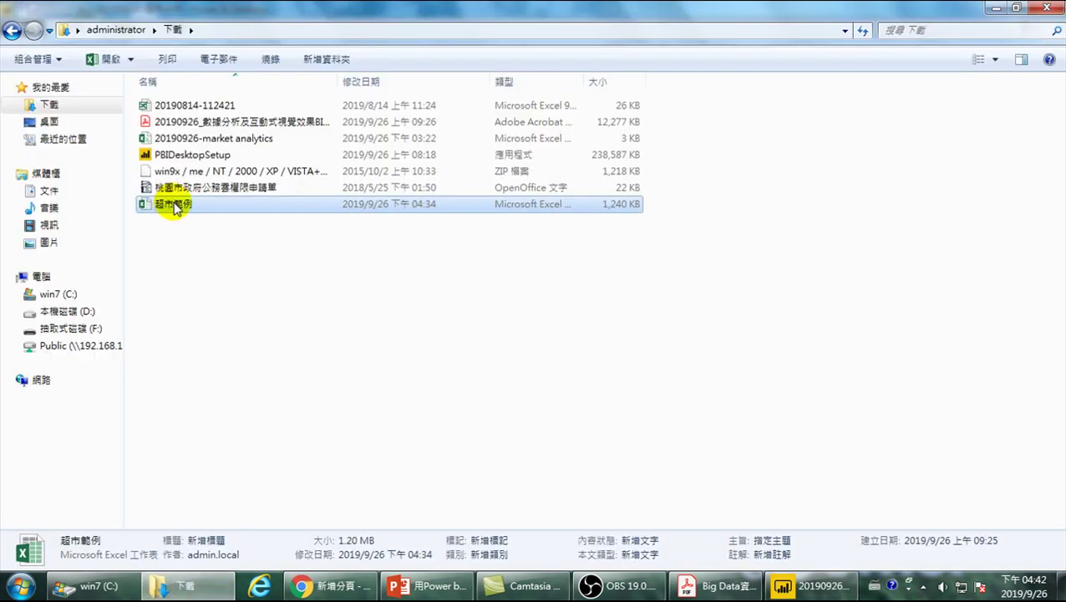
{"action": "left_click", "coordinate": [173, 207]}
{"action": "double_click", "coordinate": [174, 207]}
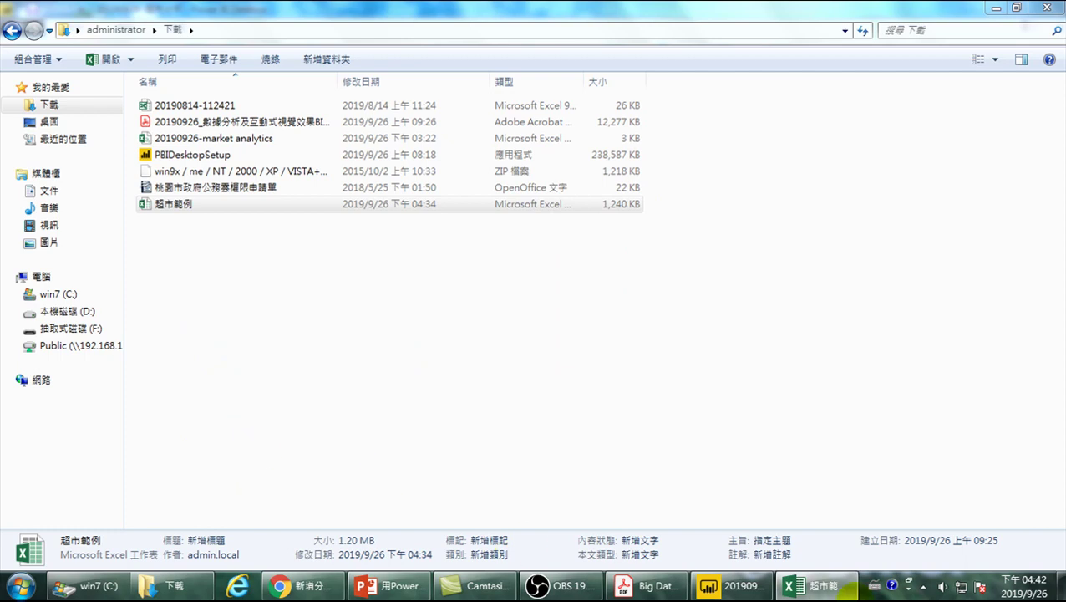
{"action": "left_click", "coordinate": [823, 586]}
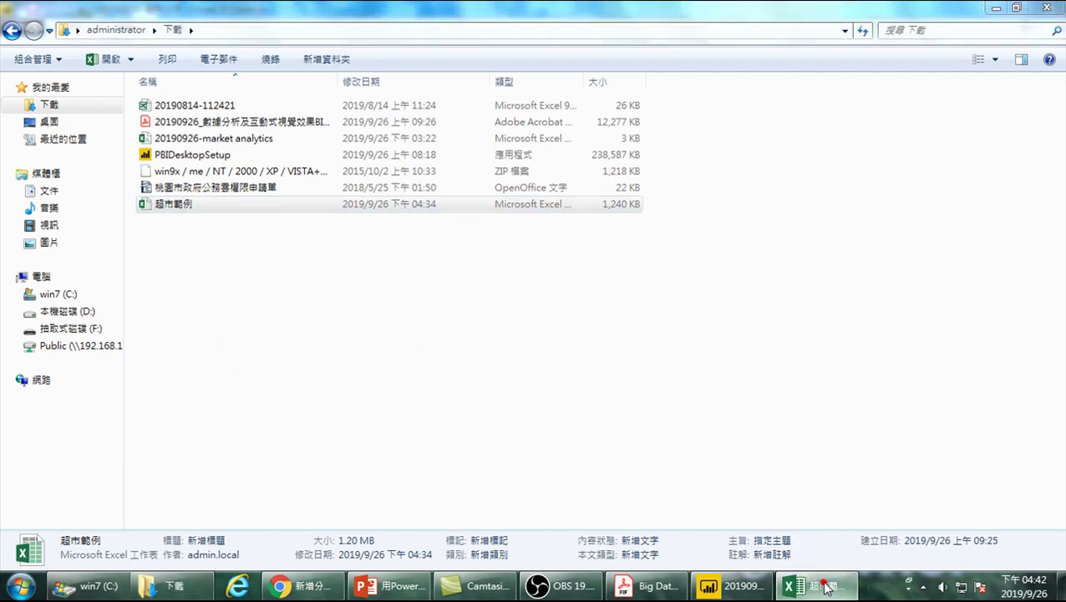
Examine the header cells and the first record on the 退貨 sheet
{"action": "left_click", "coordinate": [137, 541]}
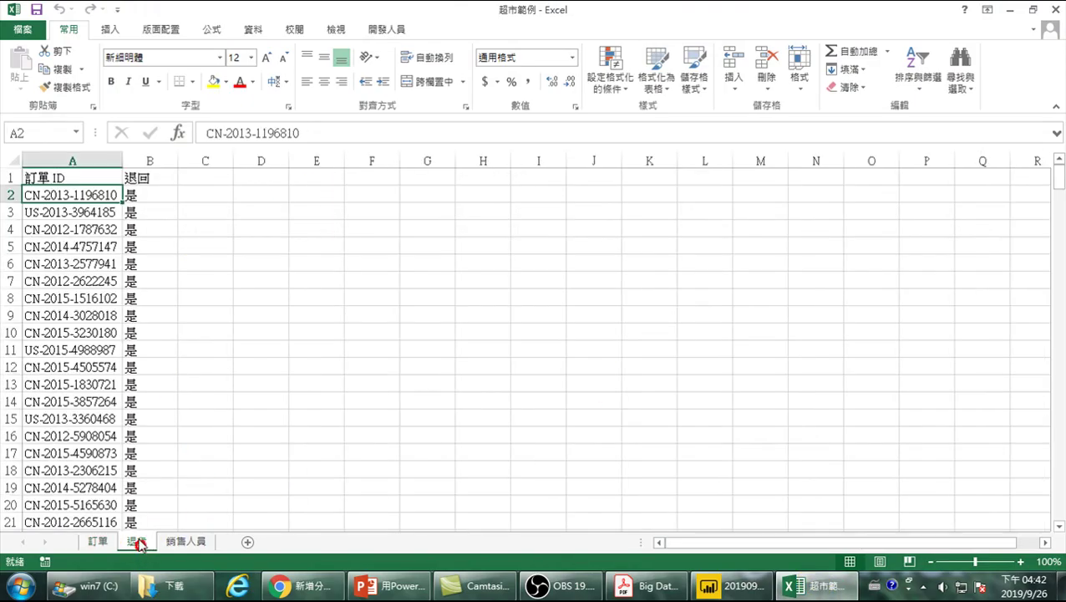
{"action": "left_click", "coordinate": [40, 175]}
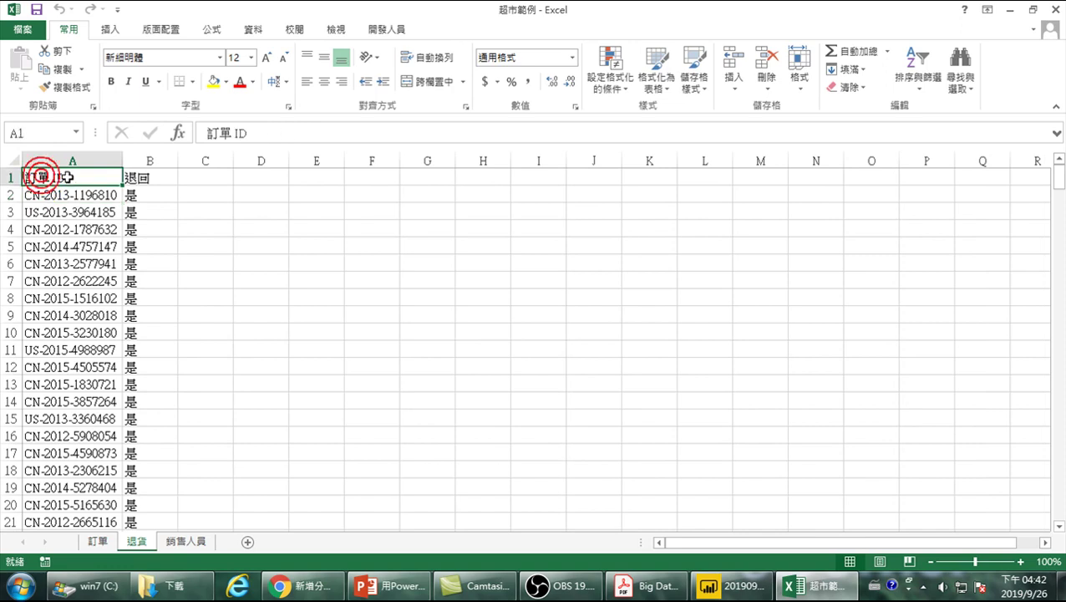
{"action": "left_click", "coordinate": [148, 176]}
{"action": "left_click", "coordinate": [62, 176]}
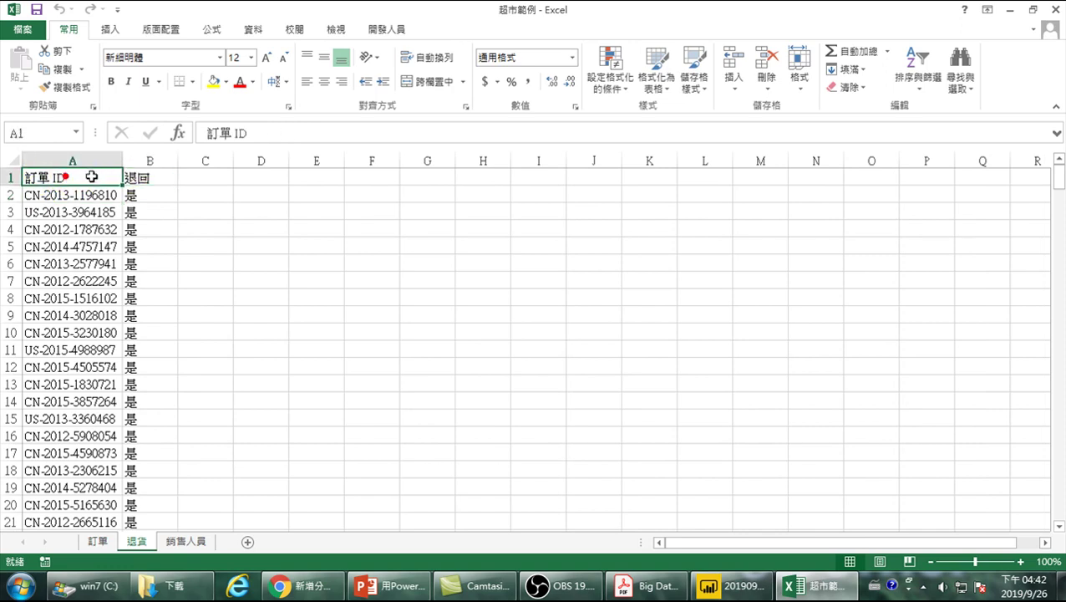
{"action": "left_click_drag", "start_coordinate": [64, 177], "coordinate": [140, 177]}
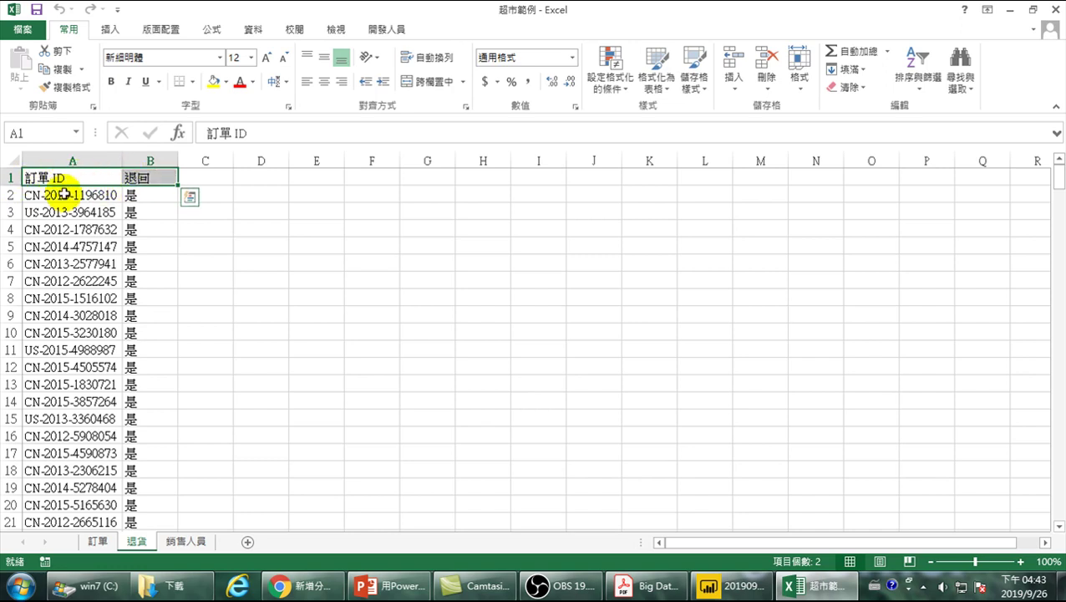
{"action": "left_click_drag", "start_coordinate": [28, 195], "coordinate": [134, 204]}
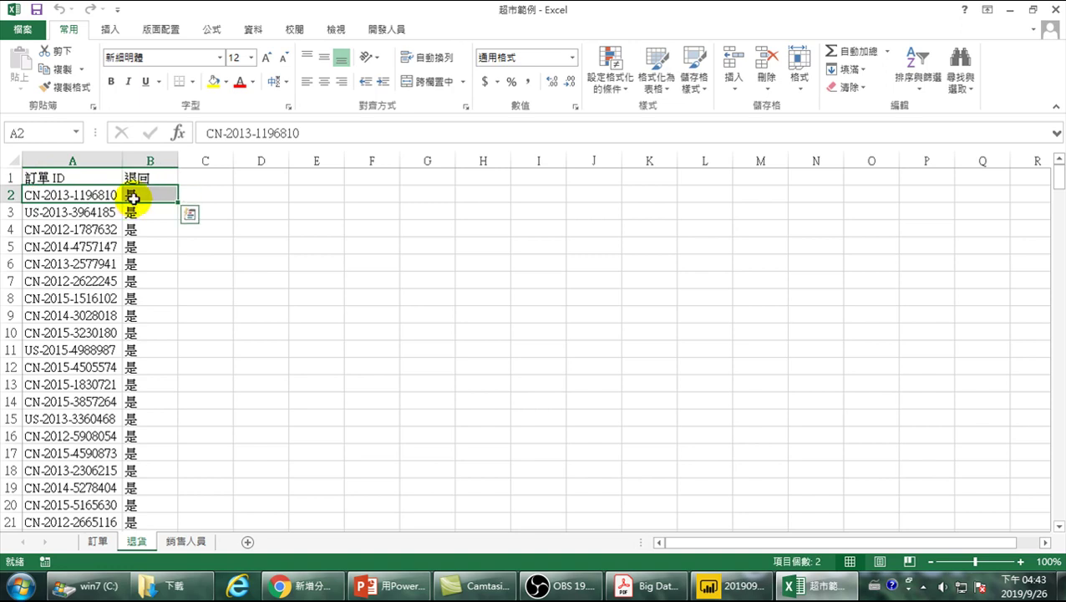
Examine the full header row and the first order record on the 訂單 sheet
{"action": "left_click", "coordinate": [100, 541]}
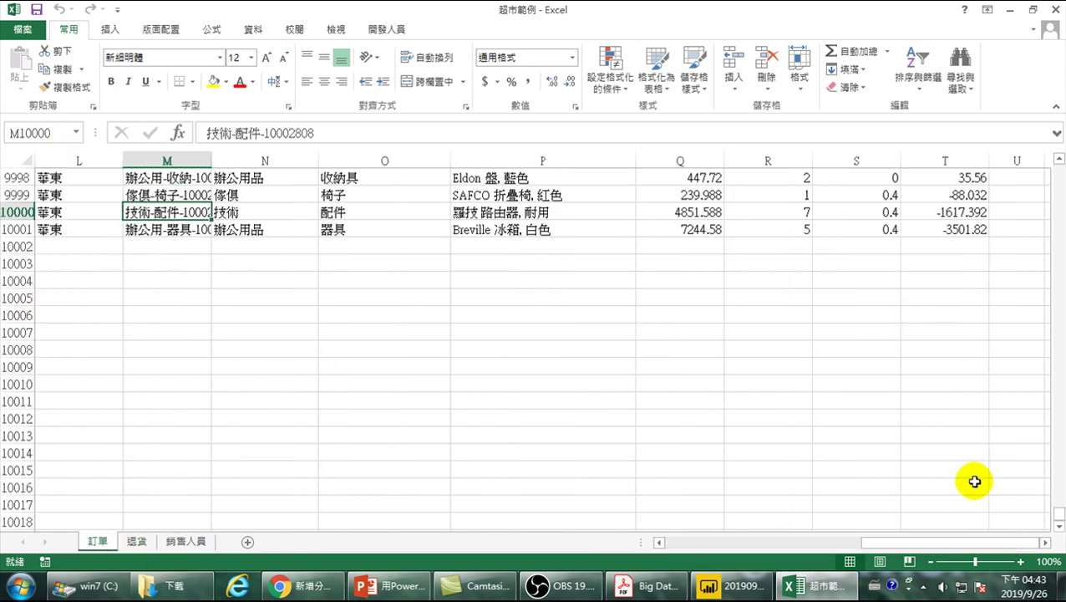
{"action": "key", "text": "ctrl+Home"}
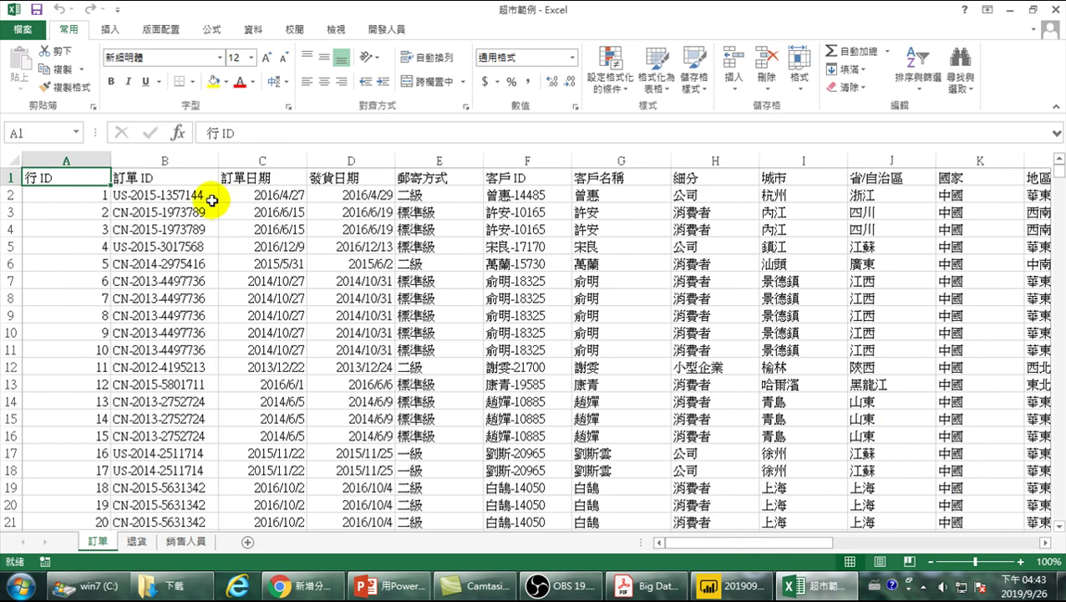
{"action": "left_click", "coordinate": [10, 177]}
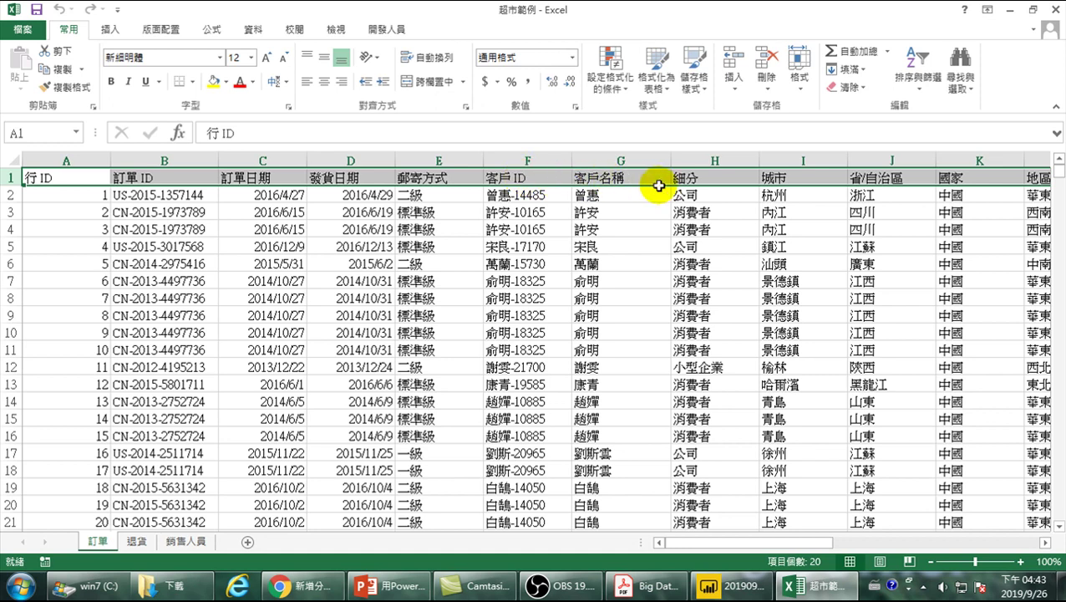
{"action": "left_click_drag", "start_coordinate": [711, 548], "coordinate": [973, 552]}
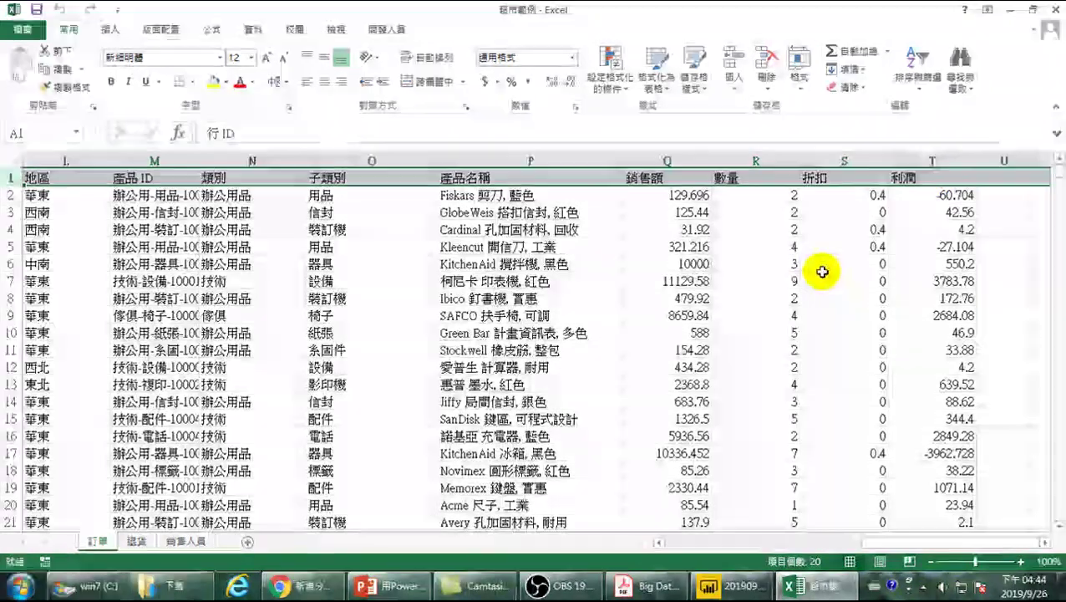
{"action": "left_click_drag", "start_coordinate": [877, 541], "coordinate": [681, 545]}
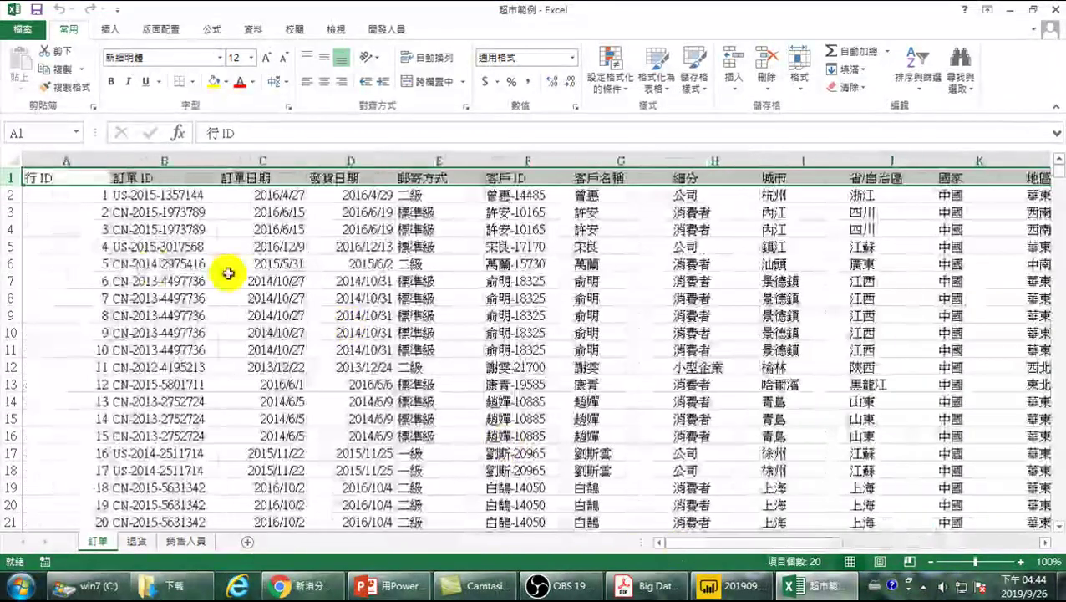
{"action": "left_click", "coordinate": [11, 195]}
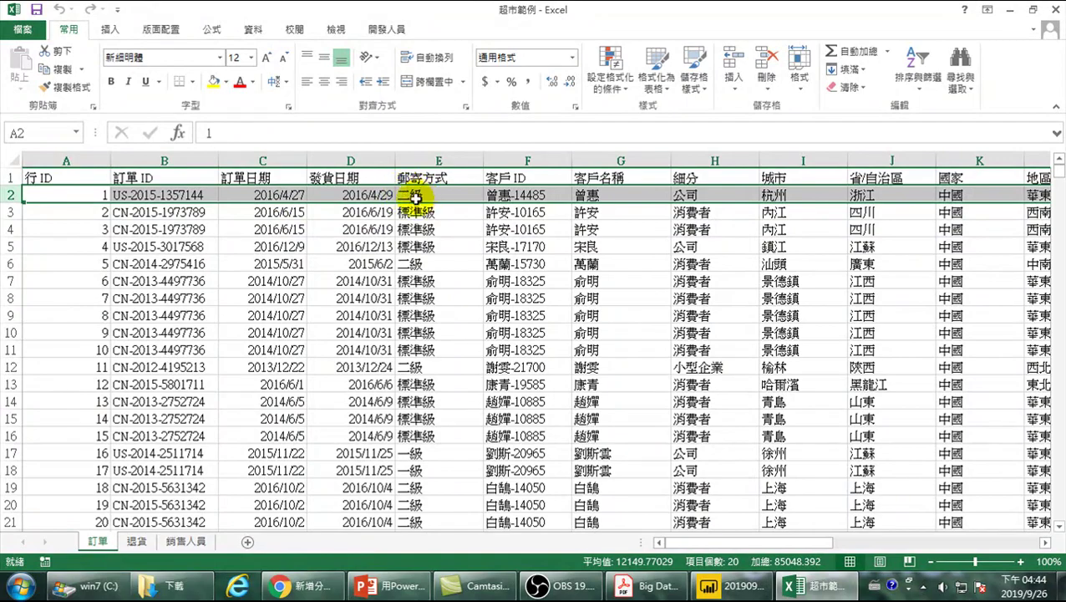
Examine the remaining columns of the 訂單 sheet and compare them with the header row and first records of 退貨
{"action": "left_click_drag", "start_coordinate": [679, 542], "coordinate": [949, 549]}
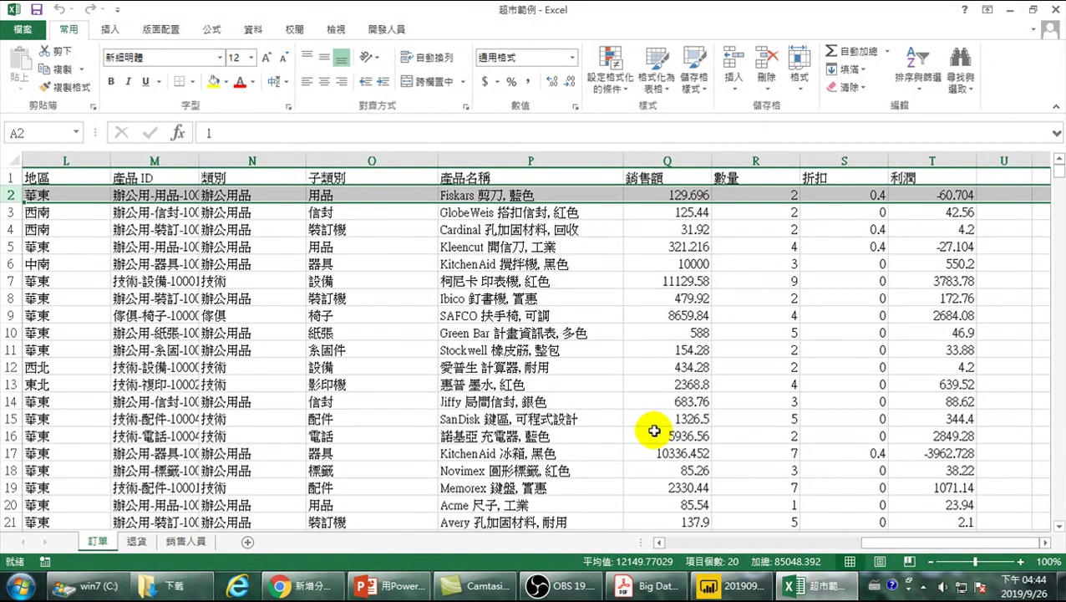
{"action": "left_click", "coordinate": [138, 541]}
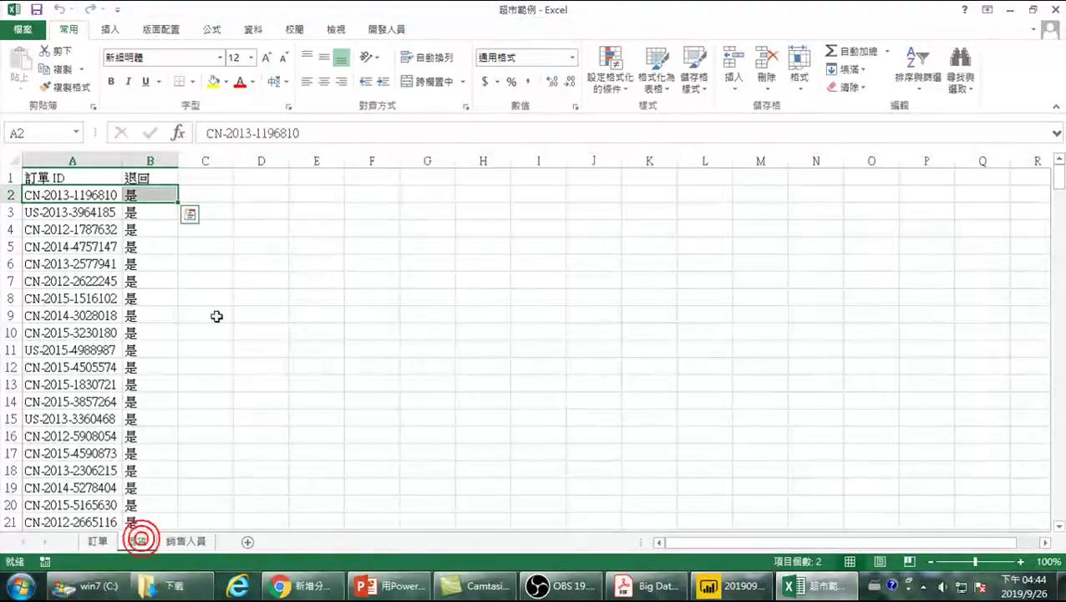
{"action": "left_click", "coordinate": [8, 175]}
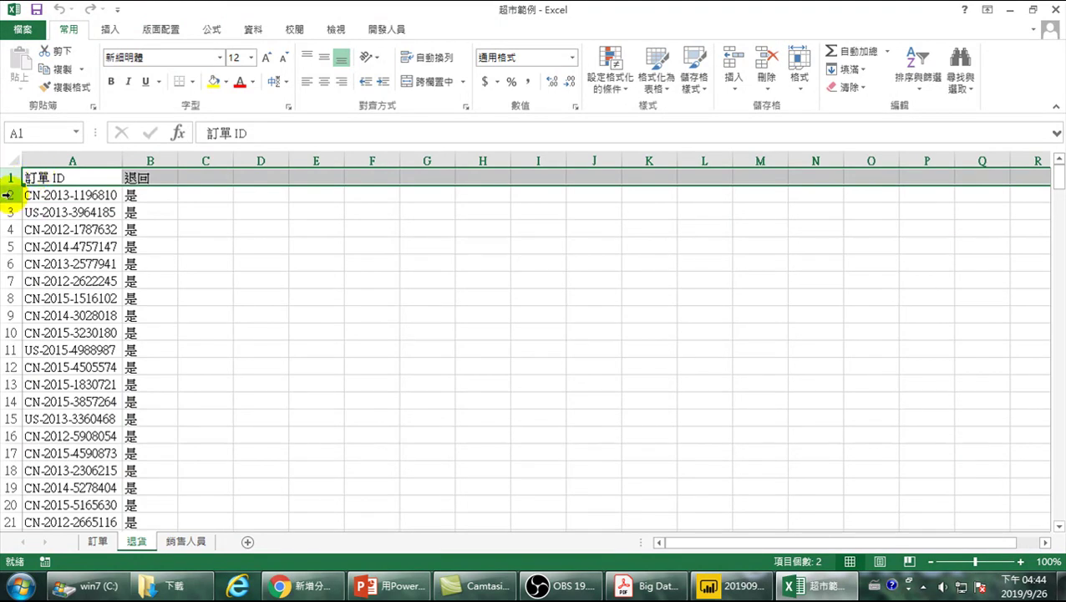
{"action": "left_click", "coordinate": [9, 195]}
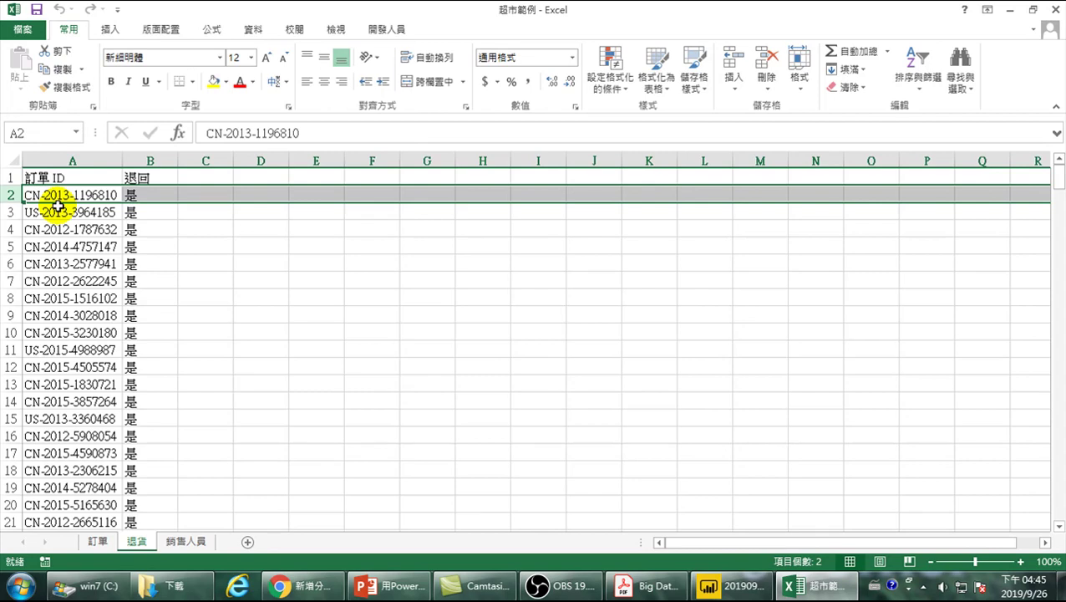
{"action": "left_click", "coordinate": [10, 212]}
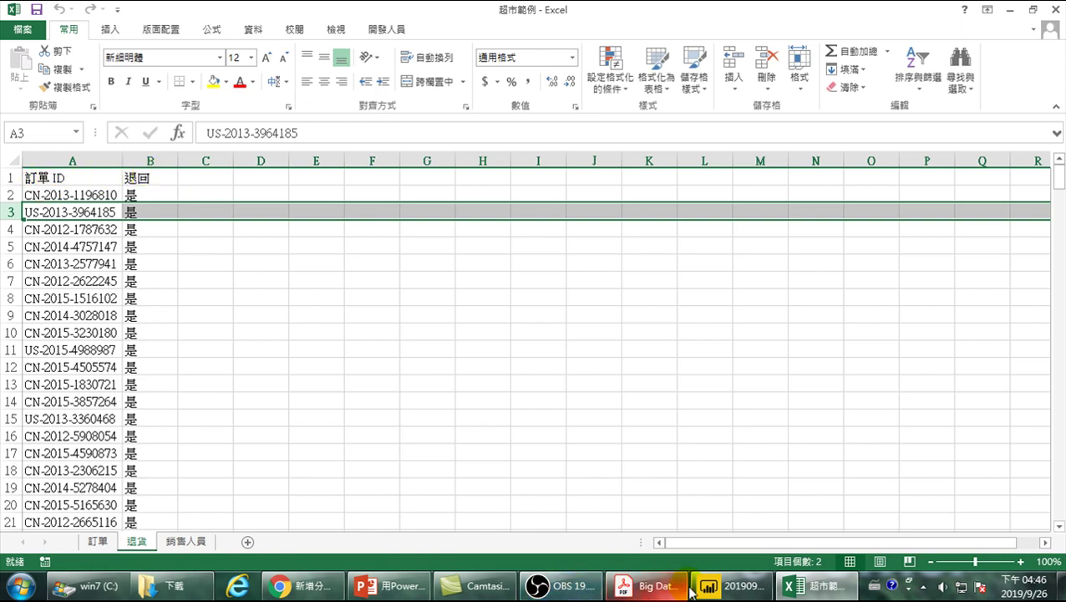
Switch to Power BI Desktop and open the 退貨 query in the Power Query editor
{"action": "left_click", "coordinate": [727, 584]}
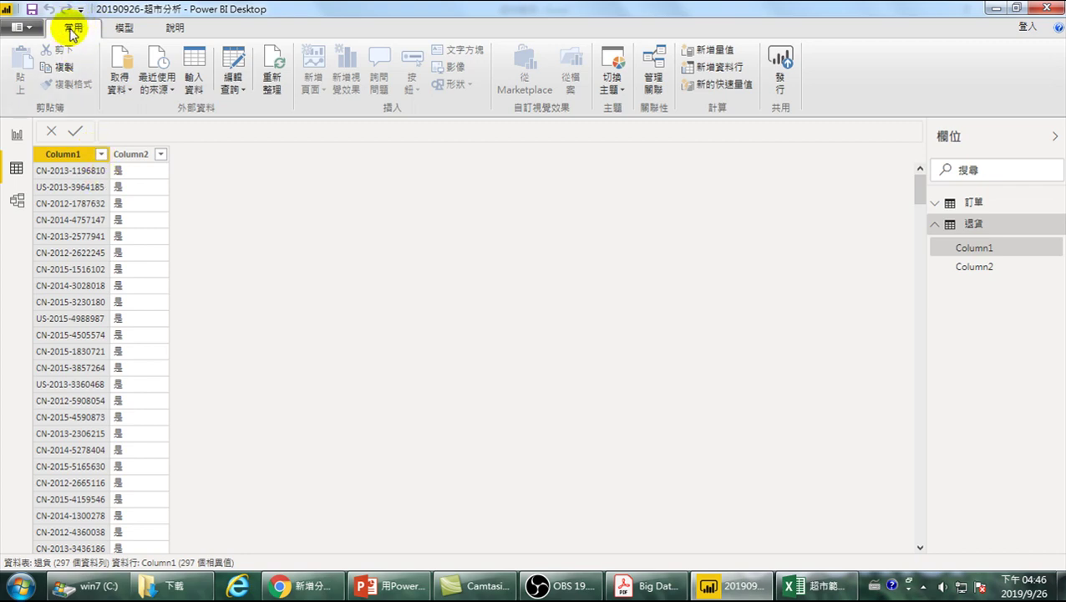
{"action": "left_click", "coordinate": [233, 88]}
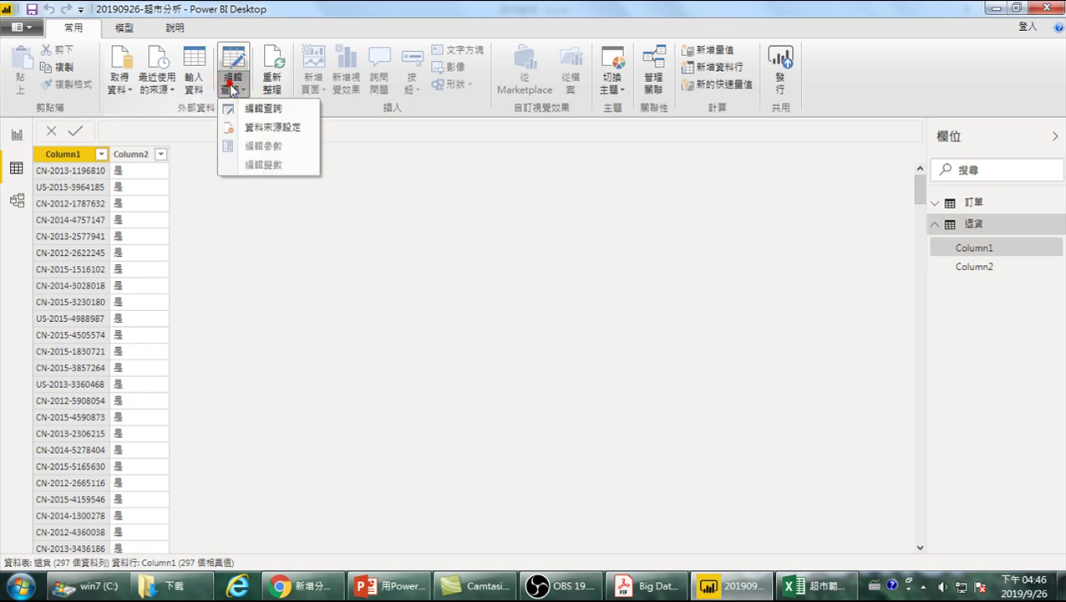
{"action": "left_click", "coordinate": [266, 108]}
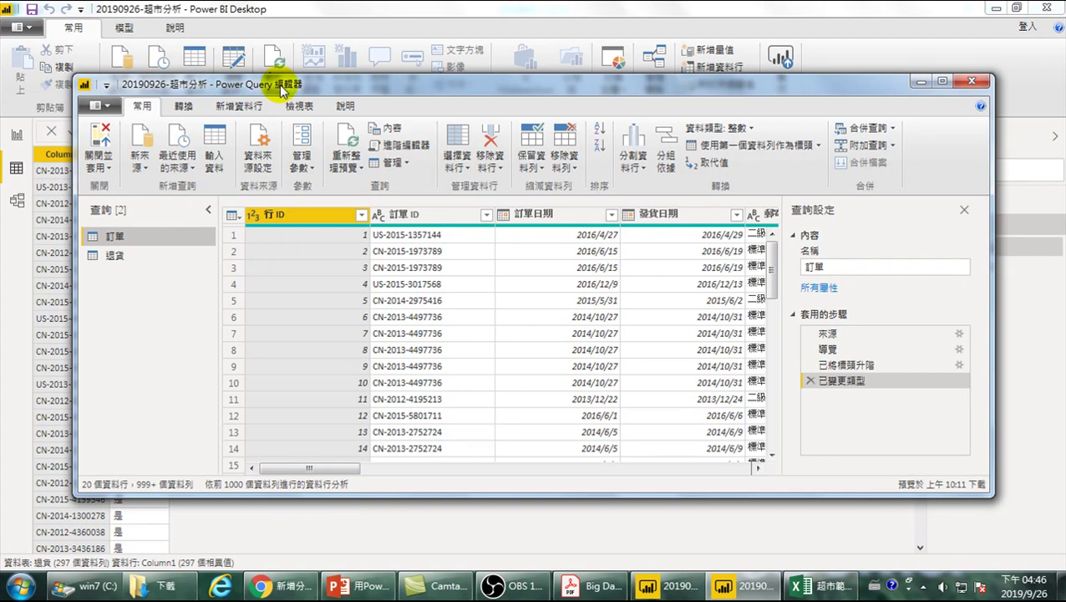
{"action": "left_click", "coordinate": [115, 257]}
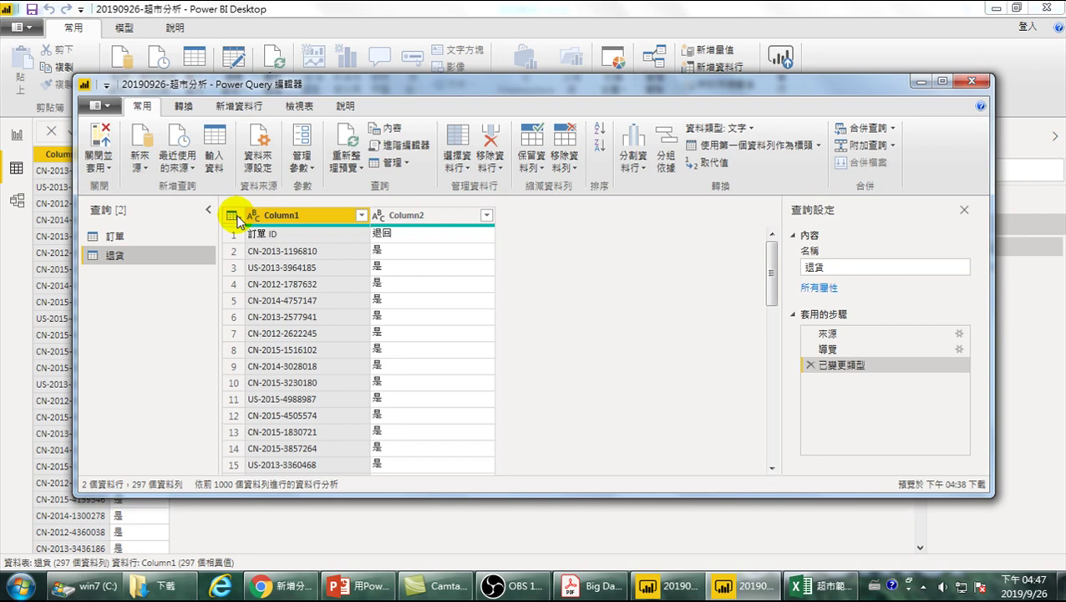
Try using the first row of 退貨 as column headers and remove the resulting 已將標頭升階 and 已變更類型1 steps
{"action": "left_click", "coordinate": [234, 216]}
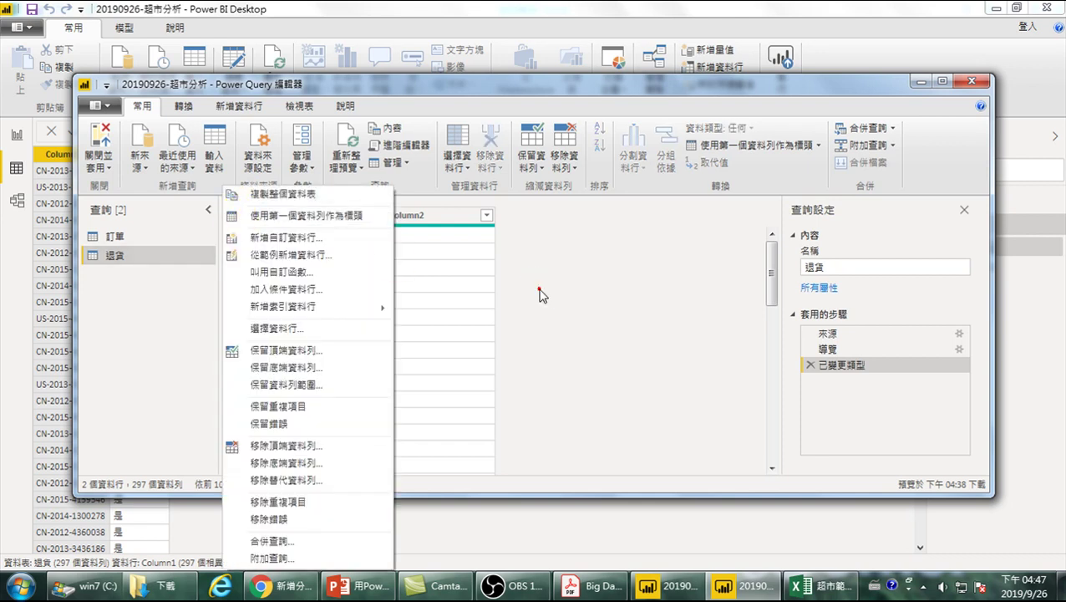
{"action": "left_click", "coordinate": [538, 293]}
{"action": "left_click", "coordinate": [234, 217]}
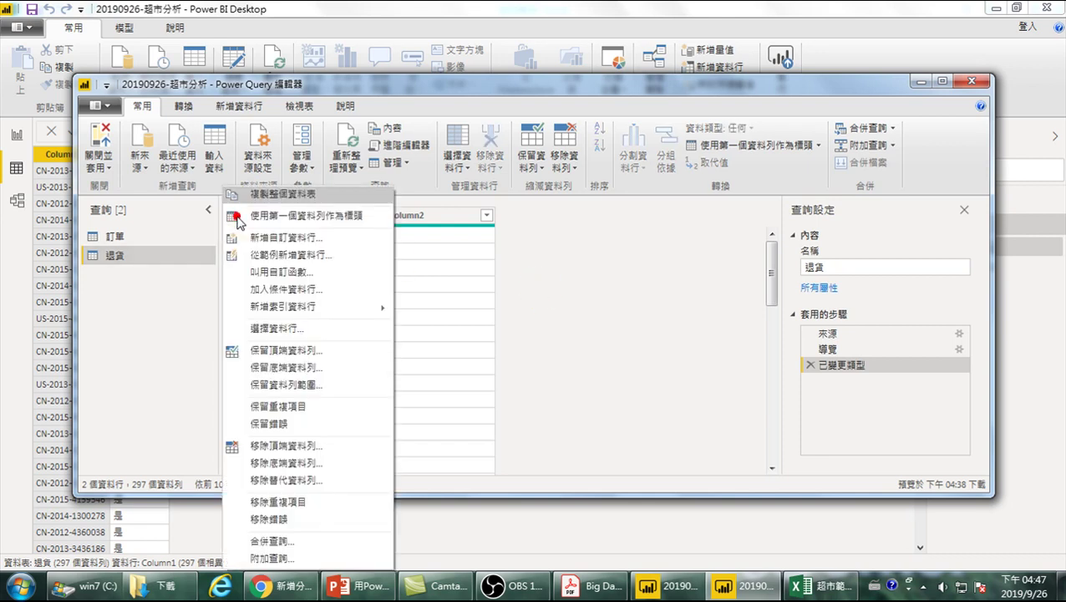
{"action": "left_click", "coordinate": [544, 288]}
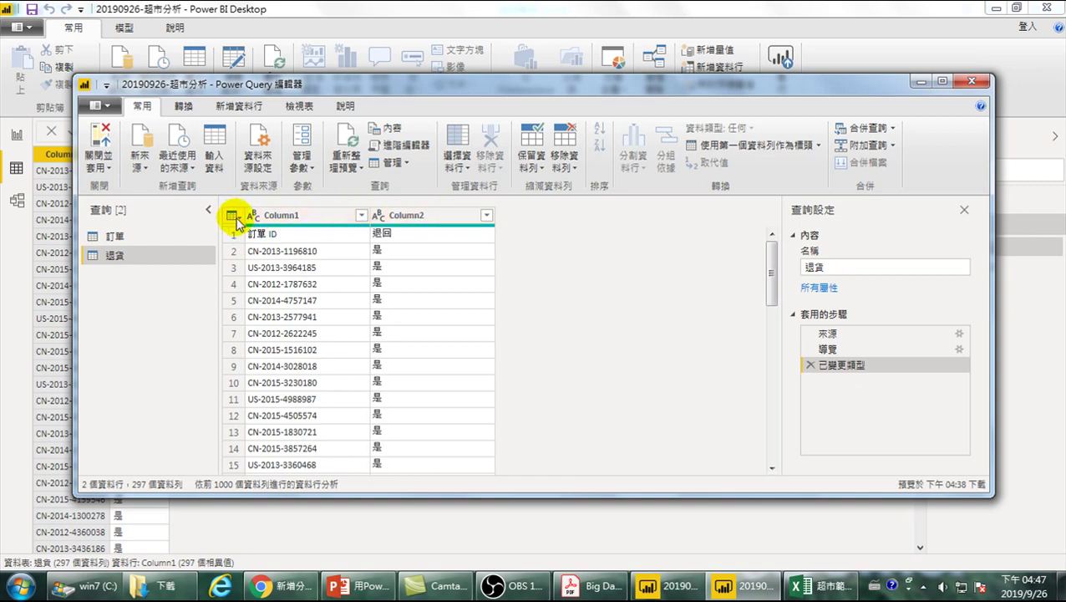
{"action": "left_click", "coordinate": [238, 216]}
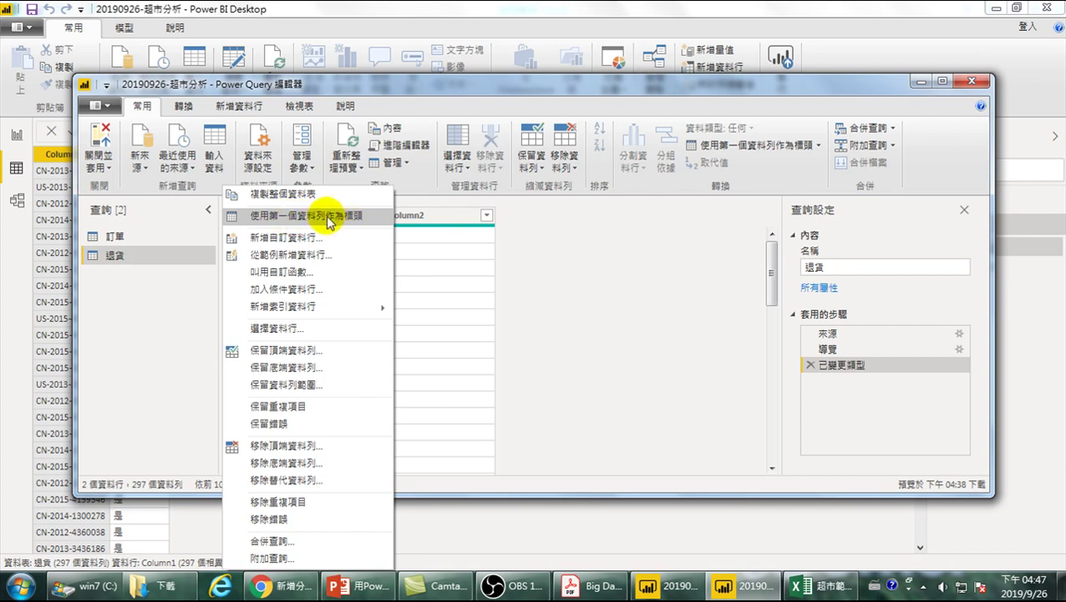
{"action": "left_click", "coordinate": [351, 215]}
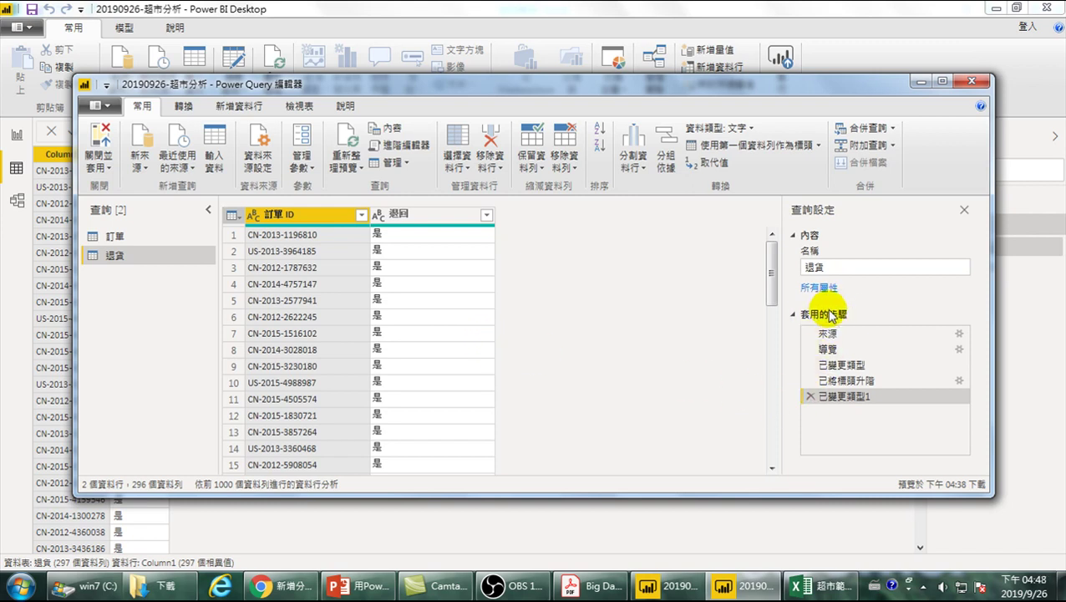
{"action": "left_click", "coordinate": [810, 396]}
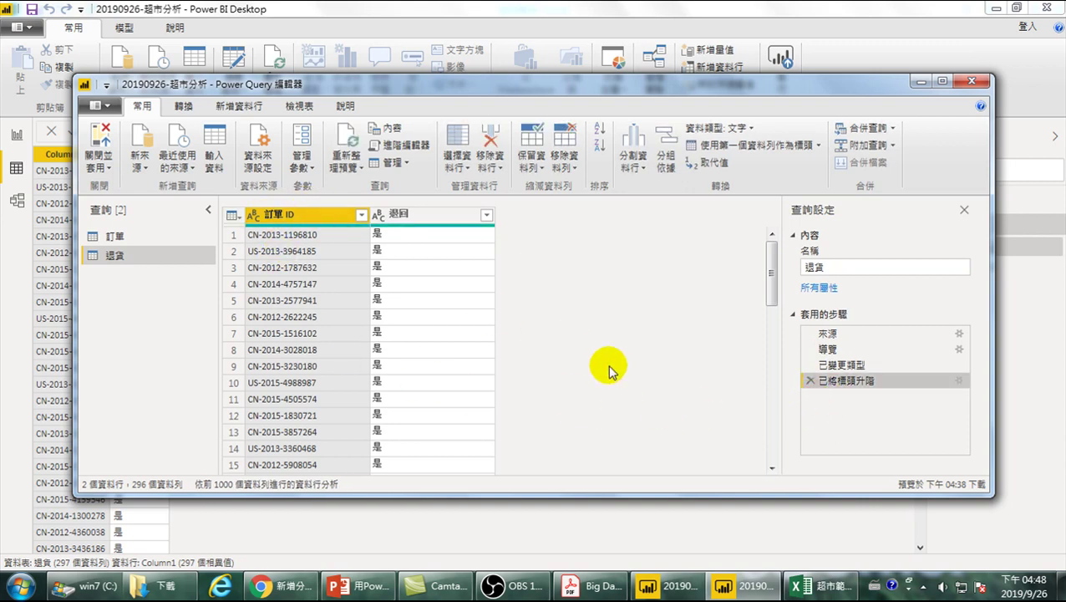
{"action": "left_click", "coordinate": [810, 382]}
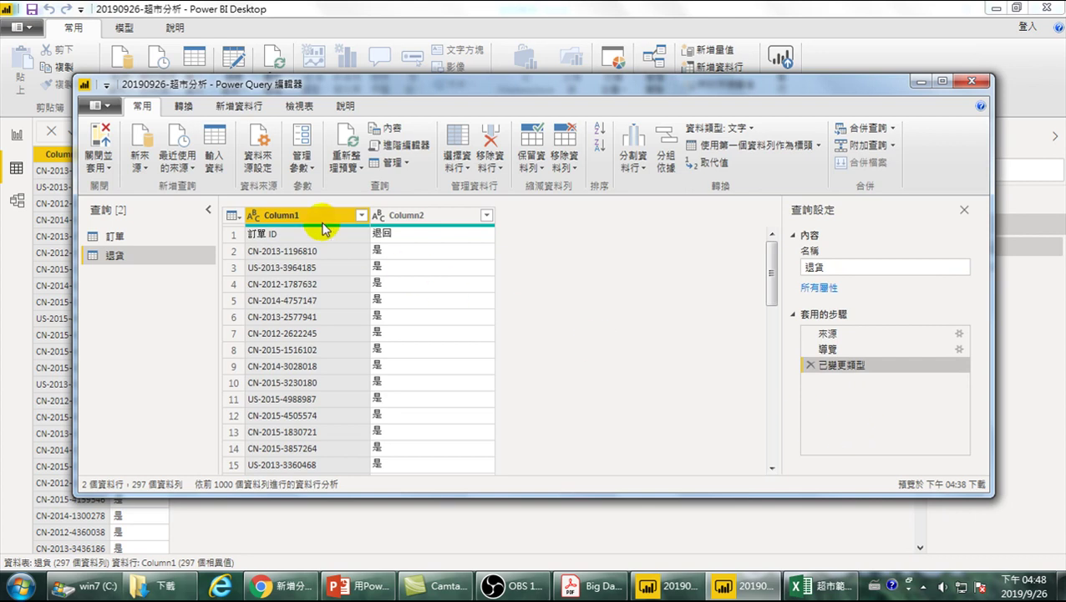
Use the first row of 退貨 as its column headers, and close and apply the query changes
{"action": "left_click", "coordinate": [232, 215]}
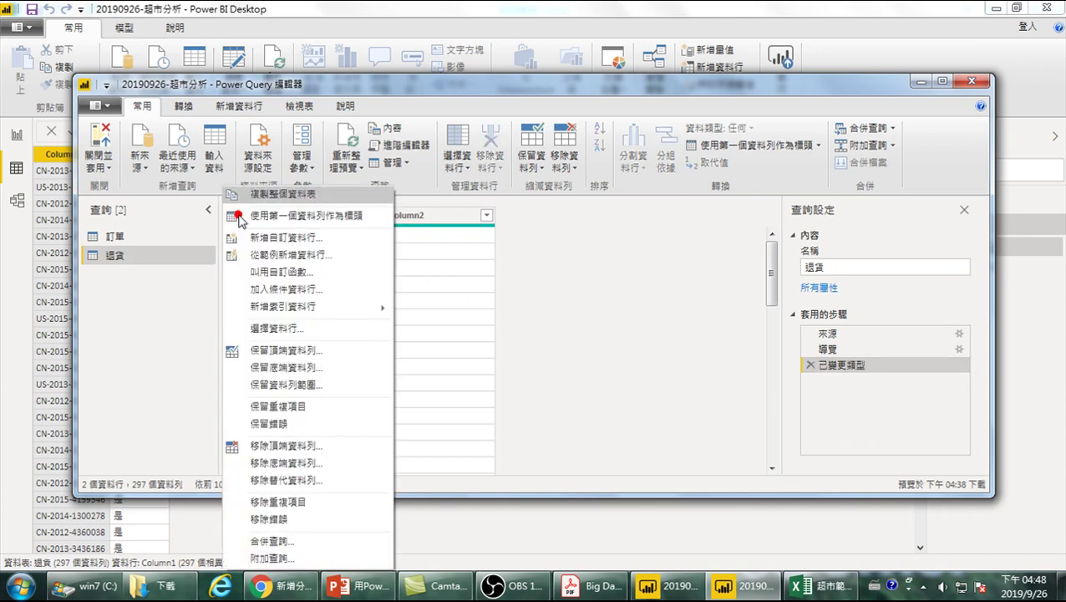
{"action": "left_click", "coordinate": [284, 215]}
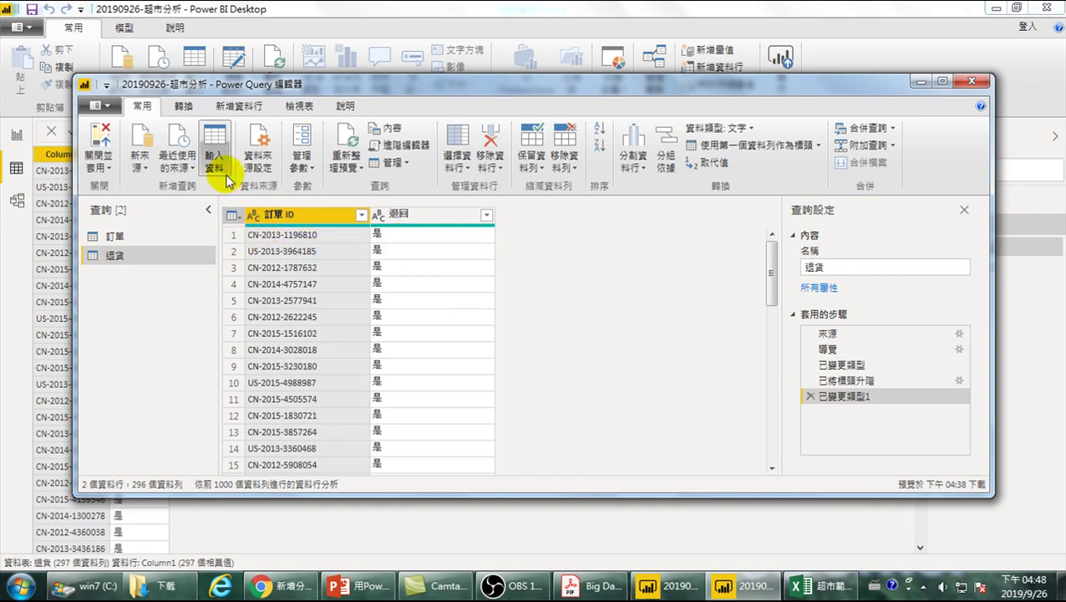
{"action": "left_click", "coordinate": [100, 165]}
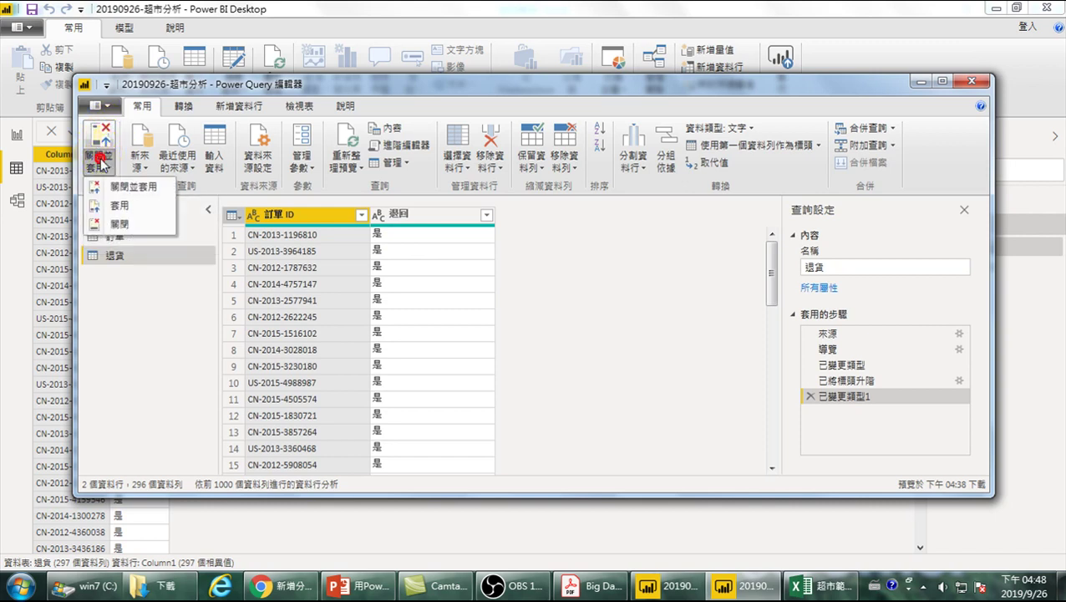
{"action": "left_click", "coordinate": [134, 191]}
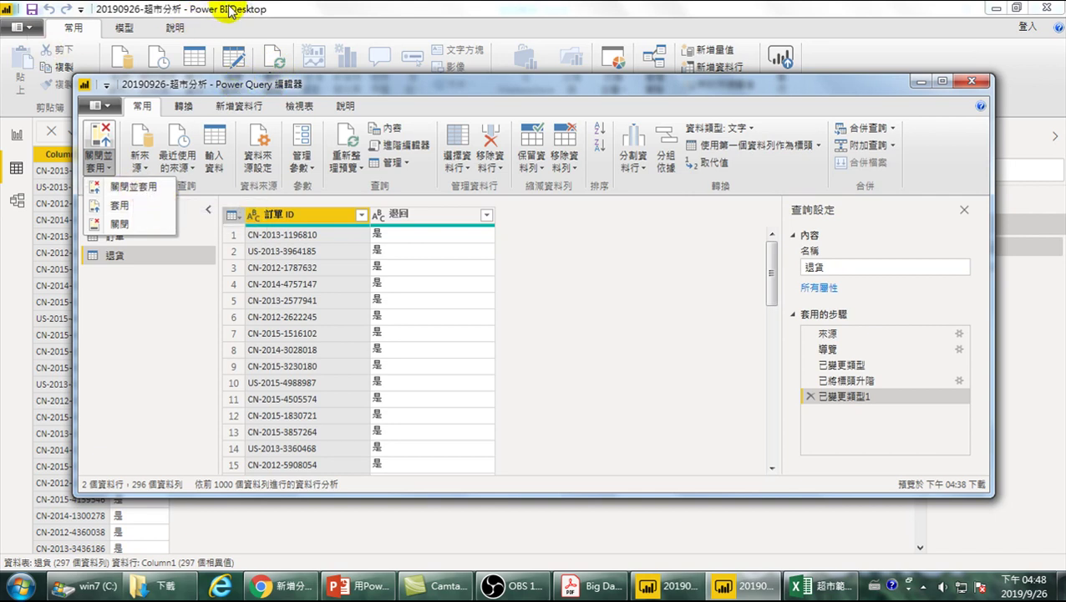
{"action": "left_click", "coordinate": [117, 194]}
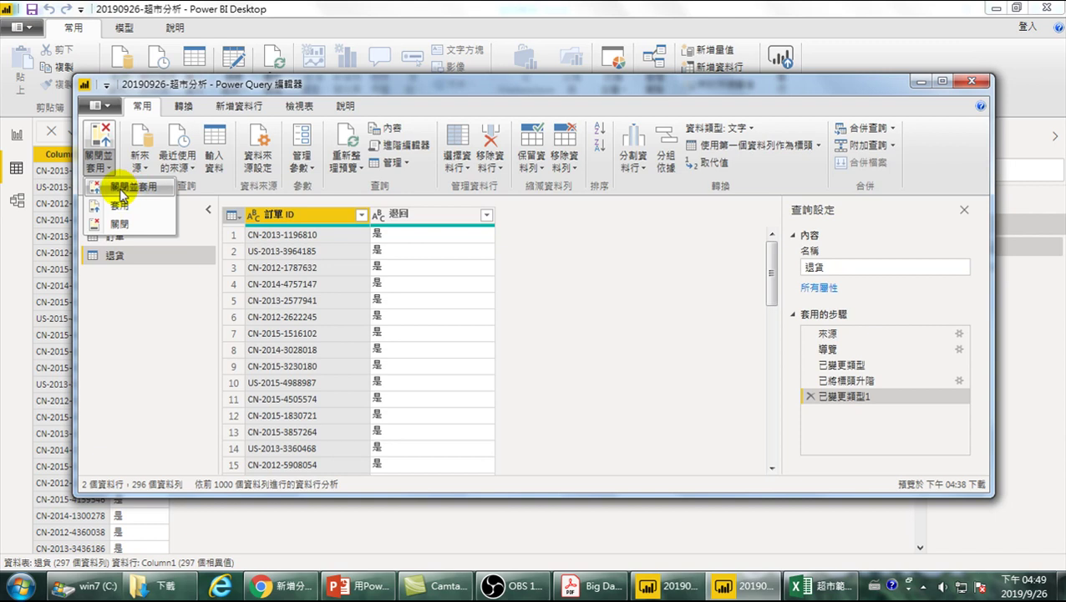
{"action": "left_click", "coordinate": [117, 187]}
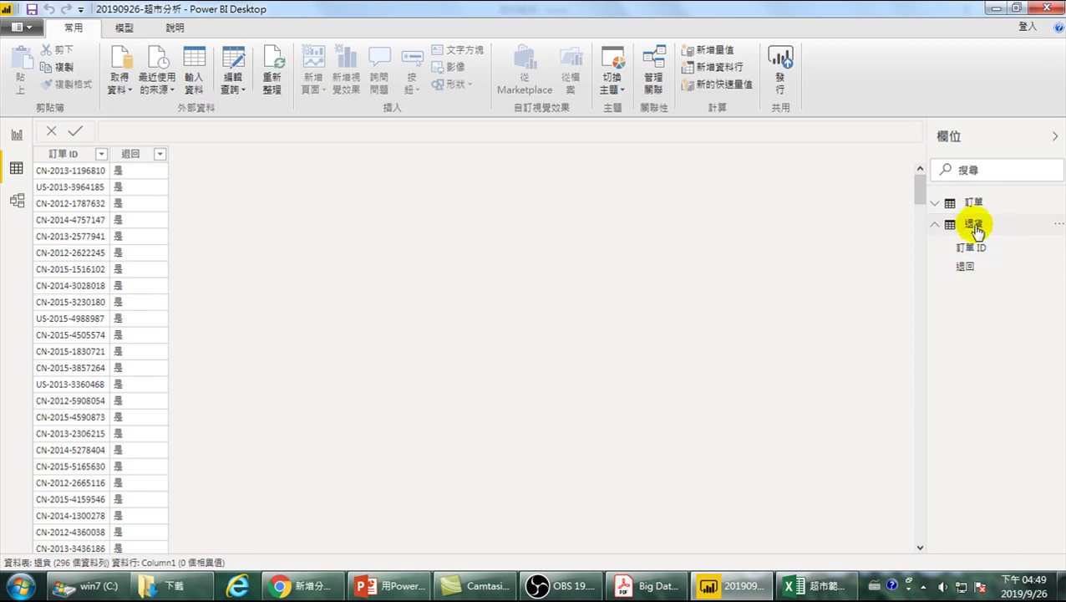
{"action": "left_click", "coordinate": [974, 225]}
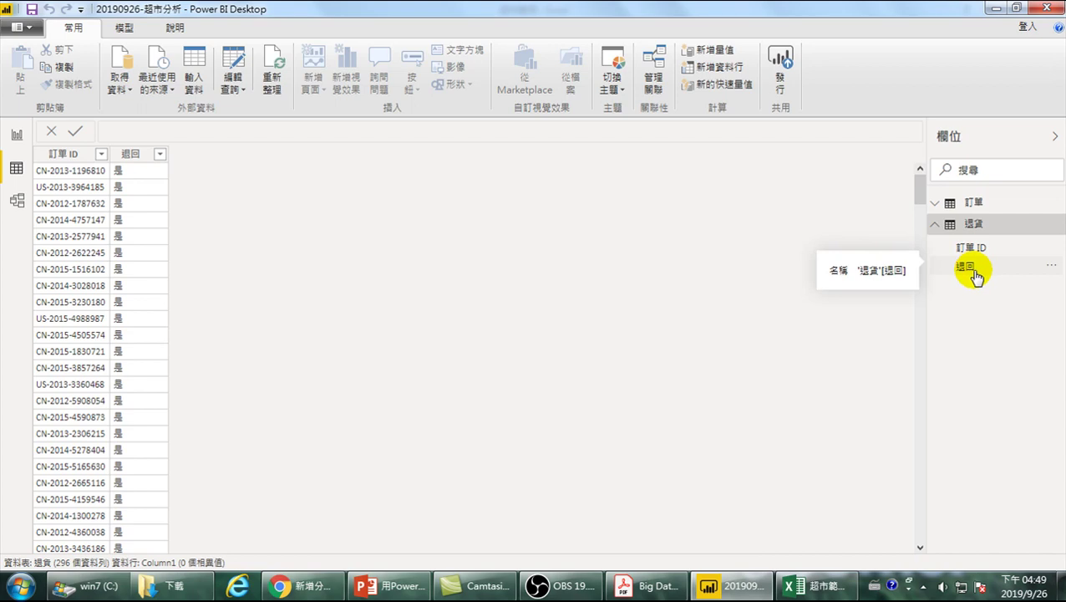
Reopen the 退貨 query to review the option for using the first row as headers, and return to the report file
{"action": "left_click", "coordinate": [234, 89]}
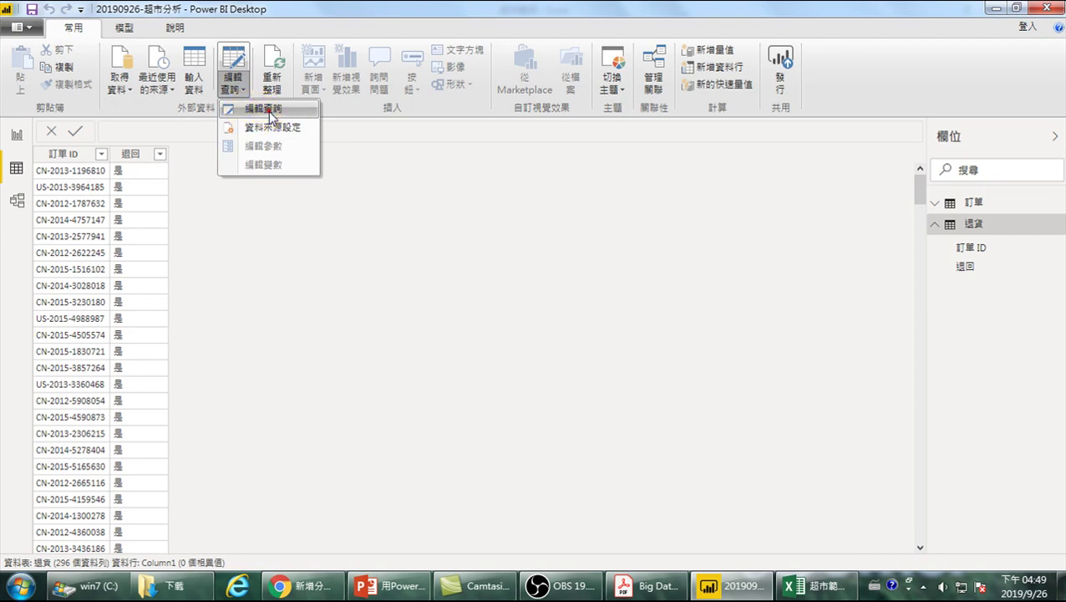
{"action": "left_click", "coordinate": [266, 110]}
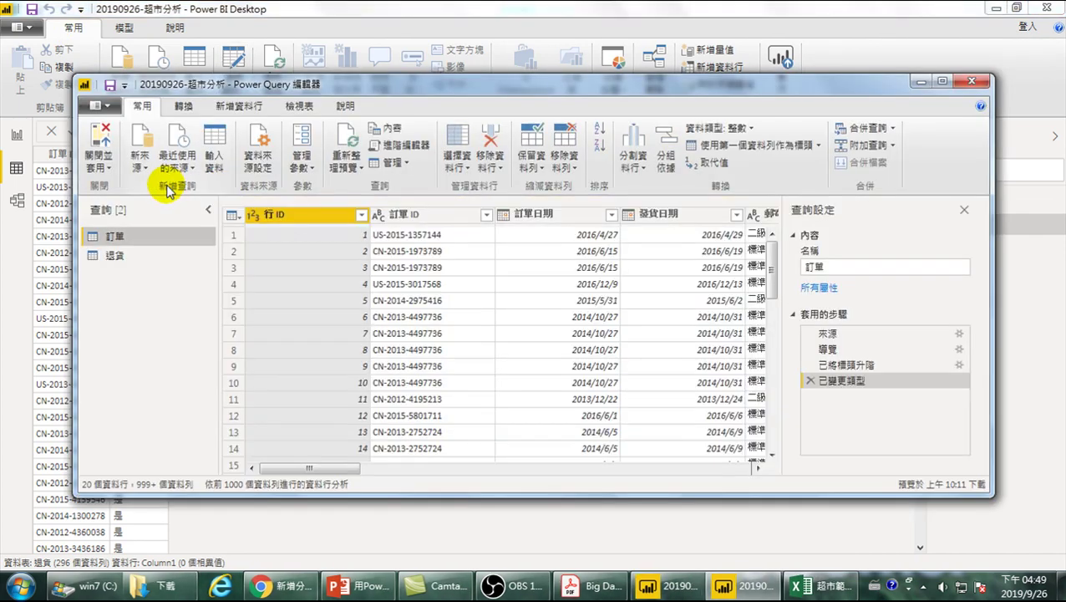
{"action": "left_click", "coordinate": [111, 258]}
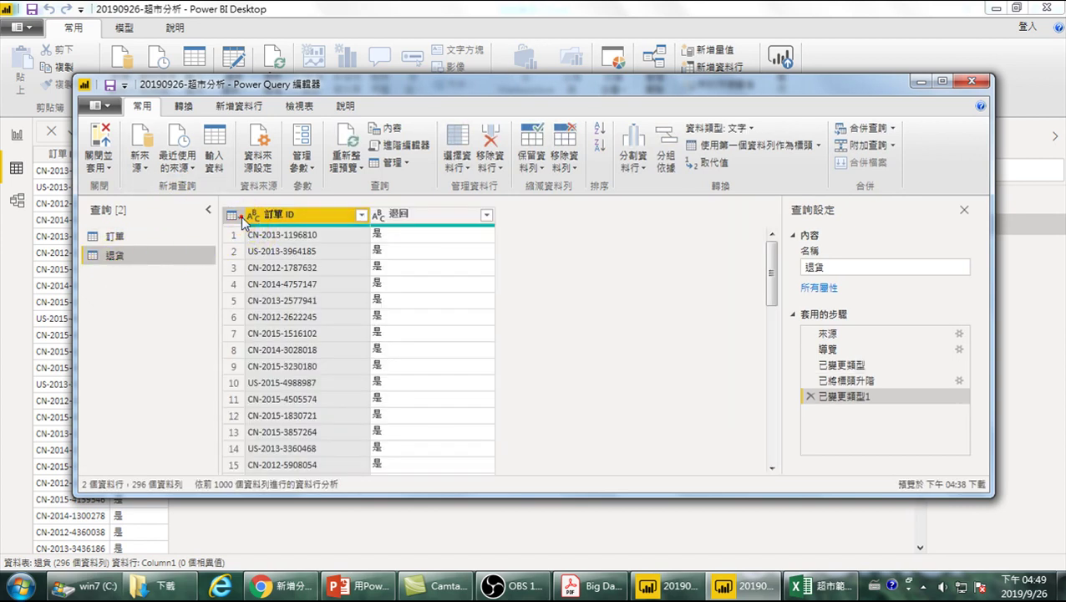
{"action": "left_click", "coordinate": [233, 215]}
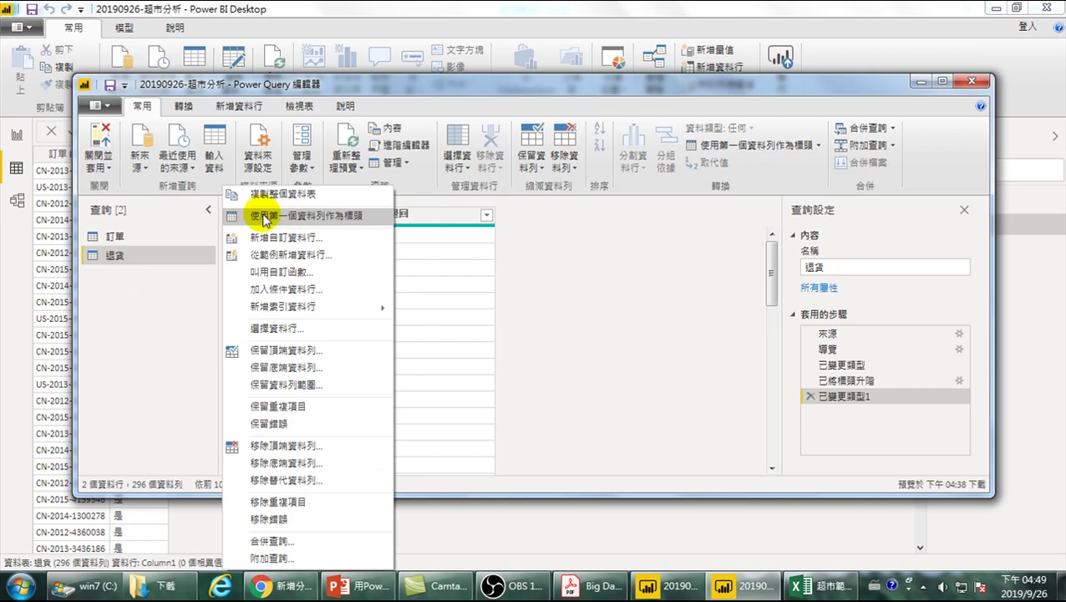
{"action": "left_click", "coordinate": [564, 267]}
{"action": "left_click", "coordinate": [101, 137]}
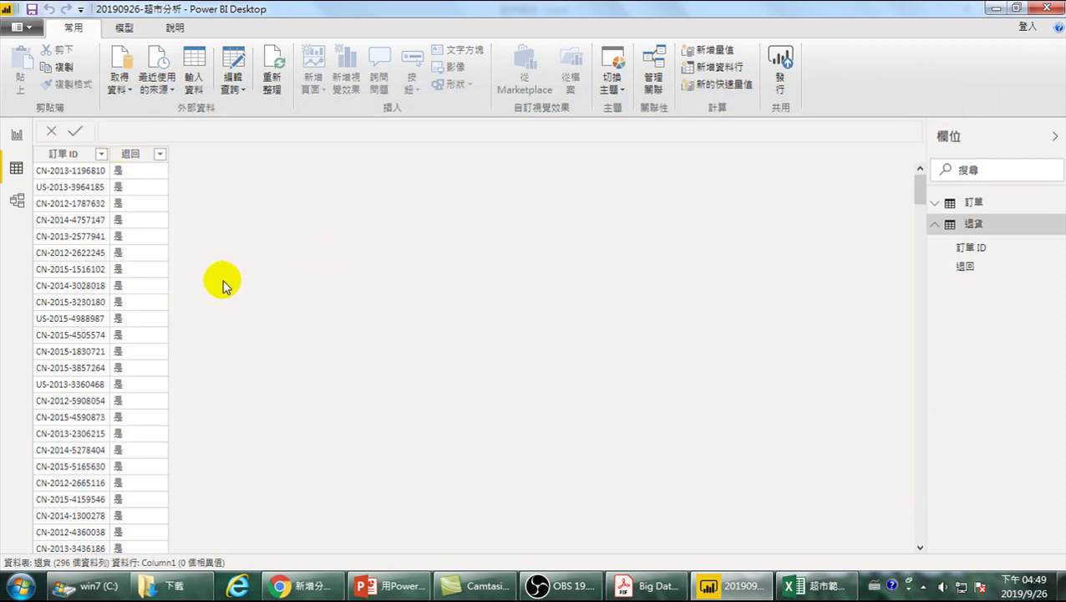
Review the charts on the report page and the data rows of the 訂單 table
{"action": "left_click", "coordinate": [17, 134]}
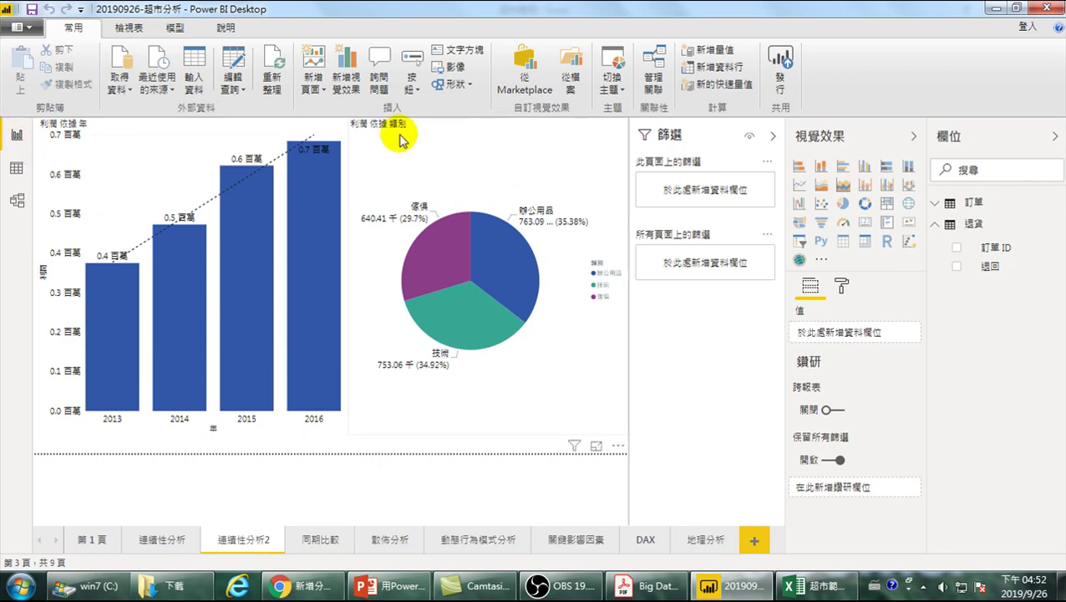
{"action": "left_click", "coordinate": [16, 168]}
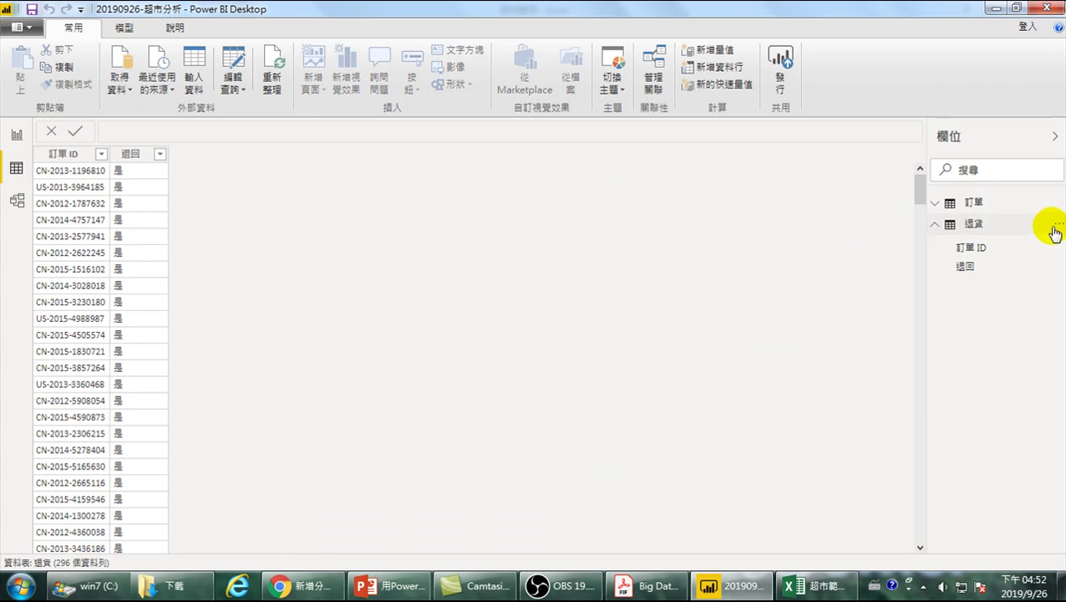
{"action": "left_click", "coordinate": [976, 202]}
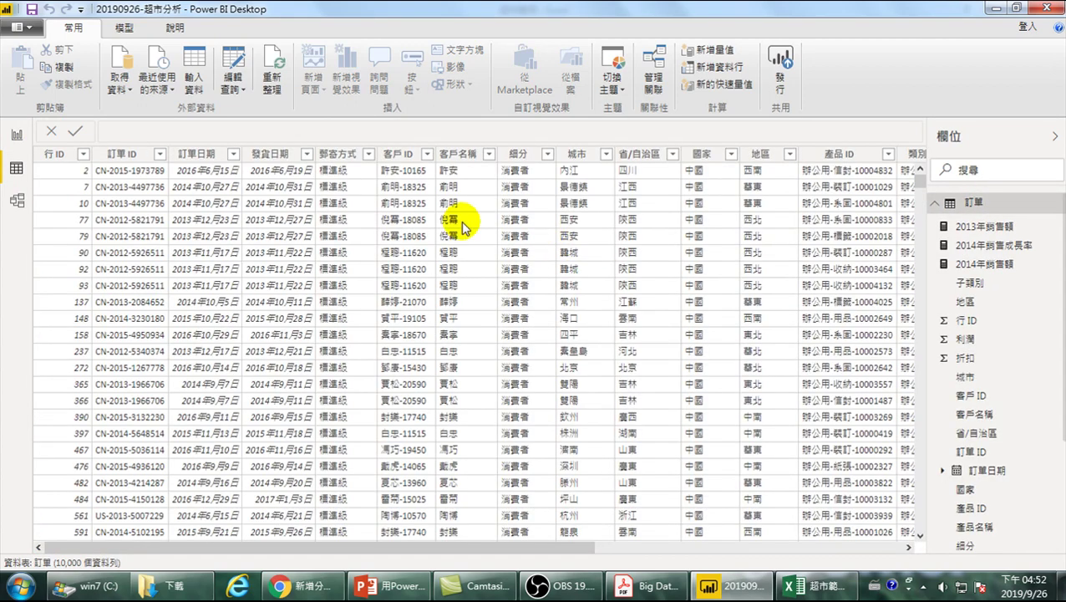
Create a relationship in the model between the 訂單 ID field of 訂單 and the 訂單 ID field of 退貨
{"action": "left_click", "coordinate": [17, 200]}
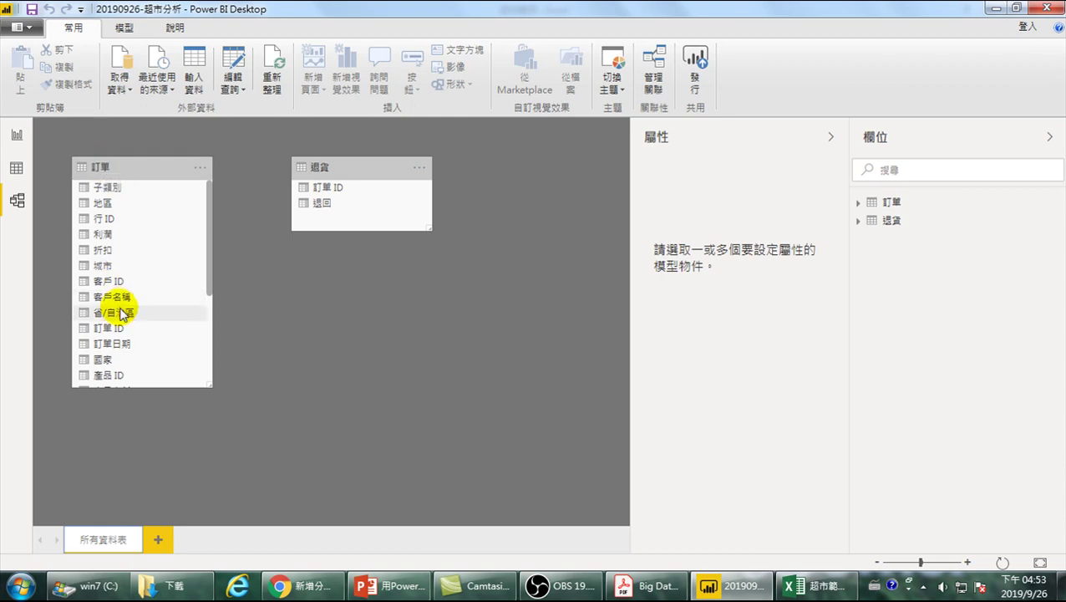
{"action": "left_click_drag", "start_coordinate": [109, 327], "coordinate": [347, 191]}
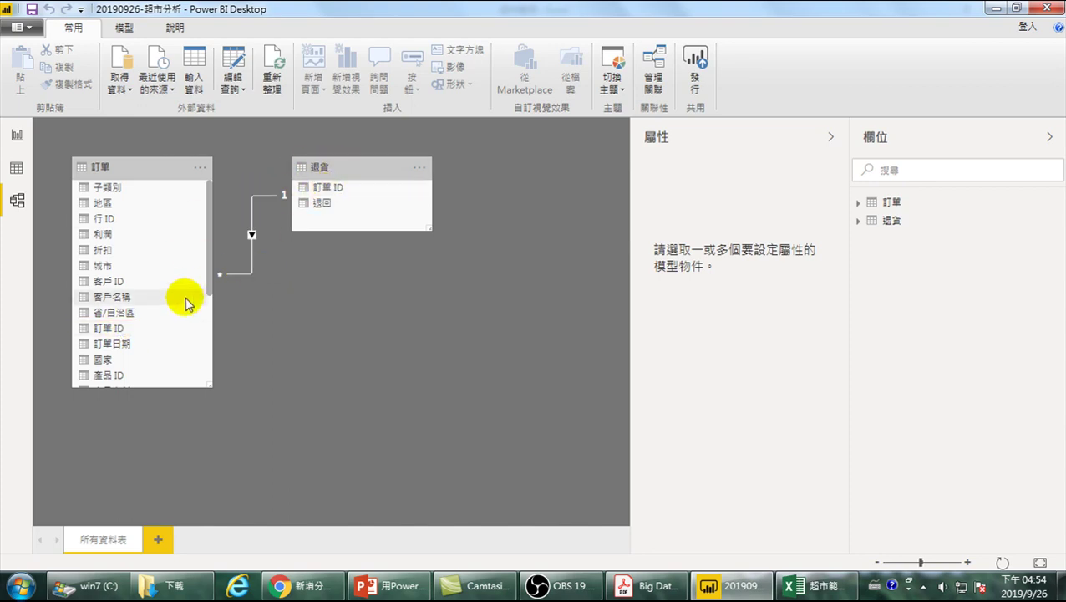
Return to the 連續性分析2 report page and inspect the 2016 bar in the profit-by-year chart
{"action": "left_click", "coordinate": [16, 136]}
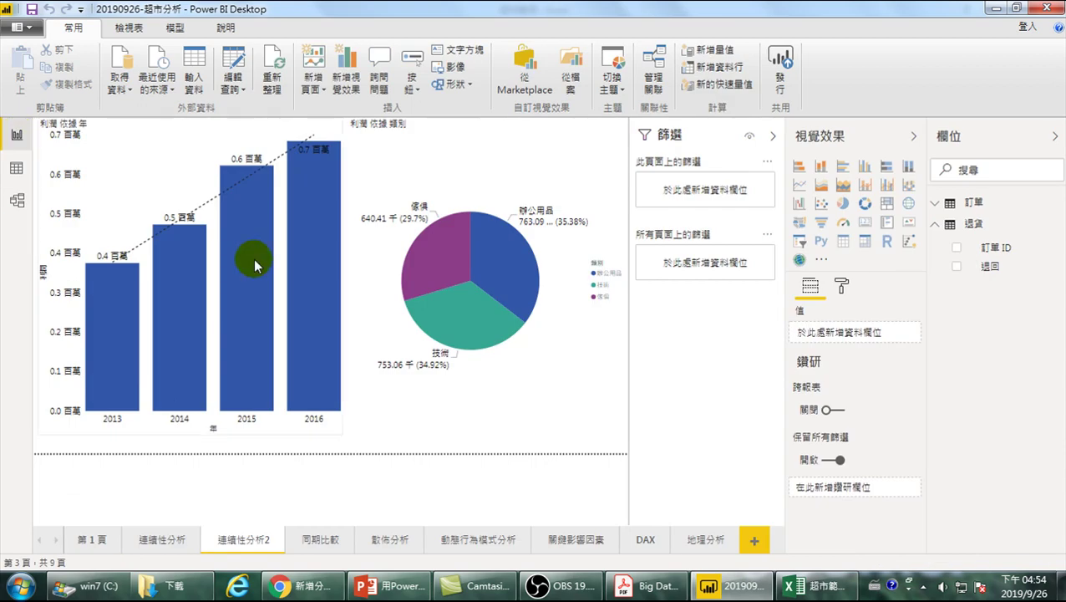
{"action": "mouse_move", "coordinate": [330, 312]}
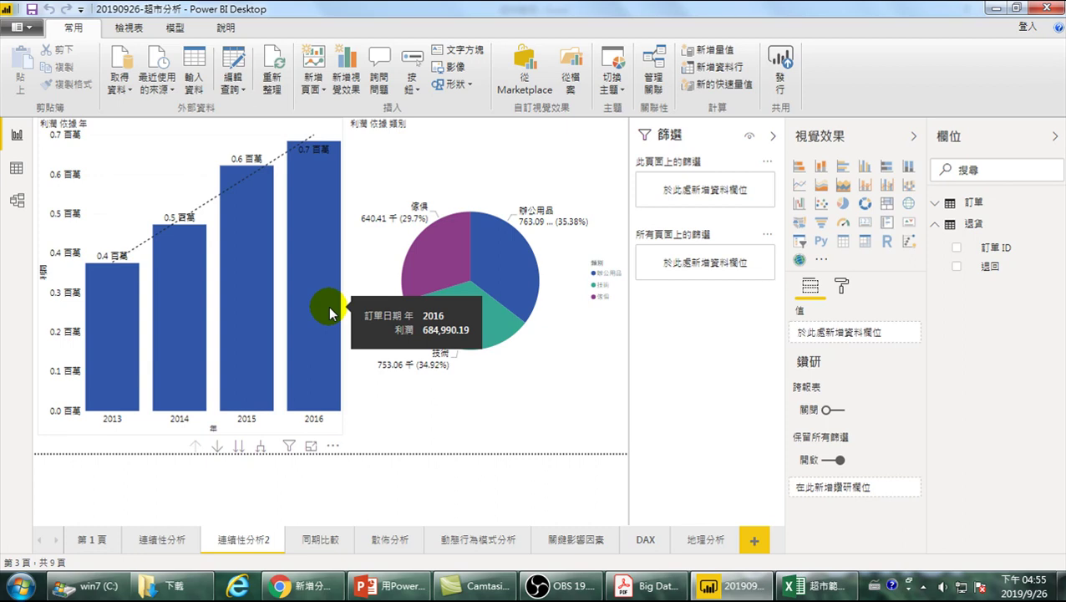
Compare the charts on the 連續性分析 and 連續性分析2 pages, and briefly highlight the 2013 profit across the 連續性分析2 charts
{"action": "left_click", "coordinate": [493, 422]}
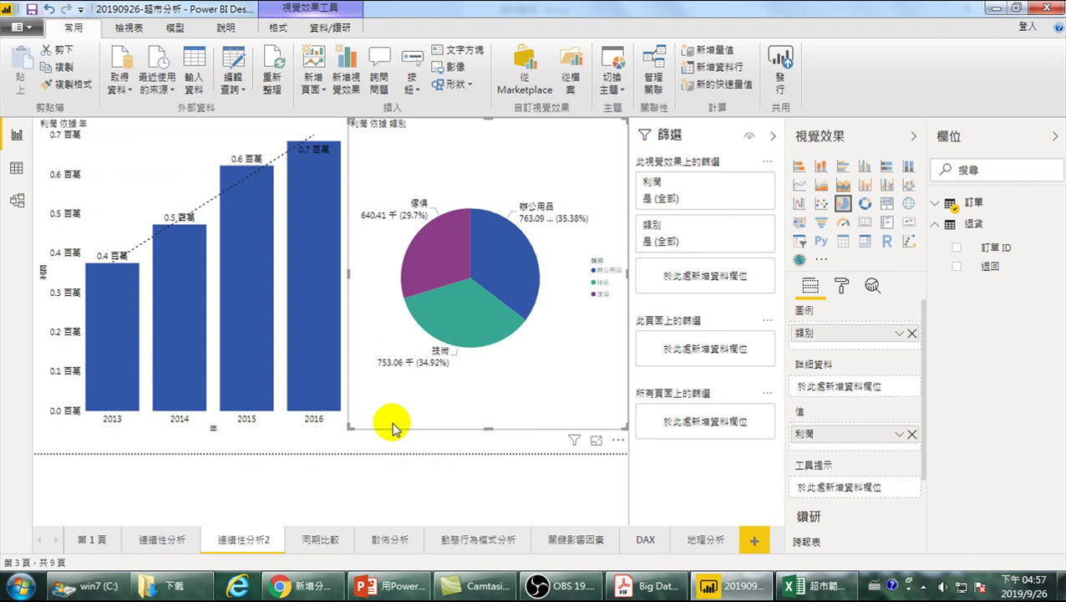
{"action": "left_click", "coordinate": [162, 539]}
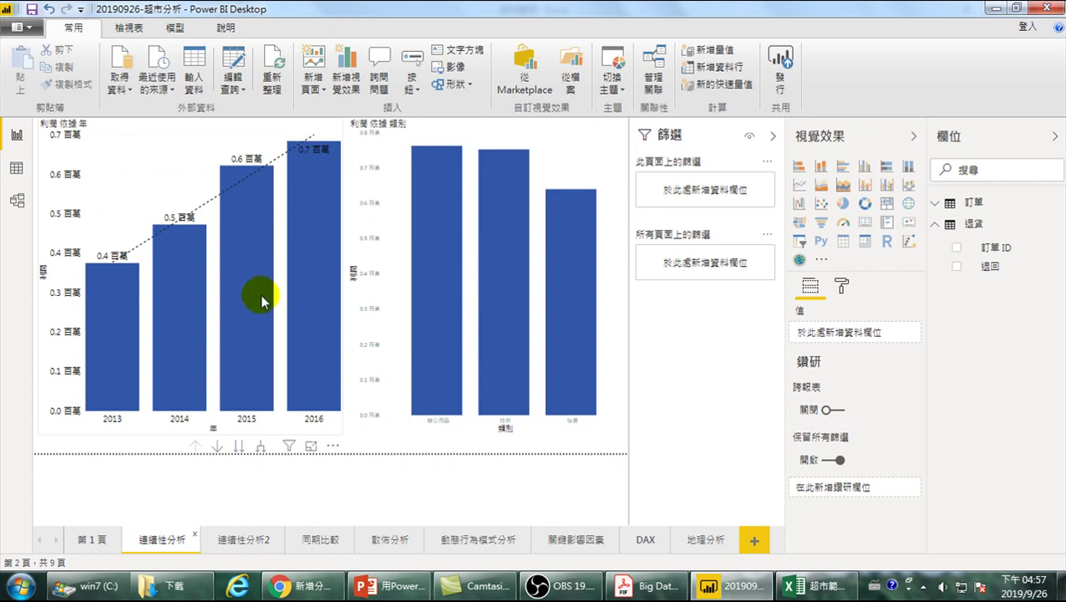
{"action": "left_click", "coordinate": [234, 543]}
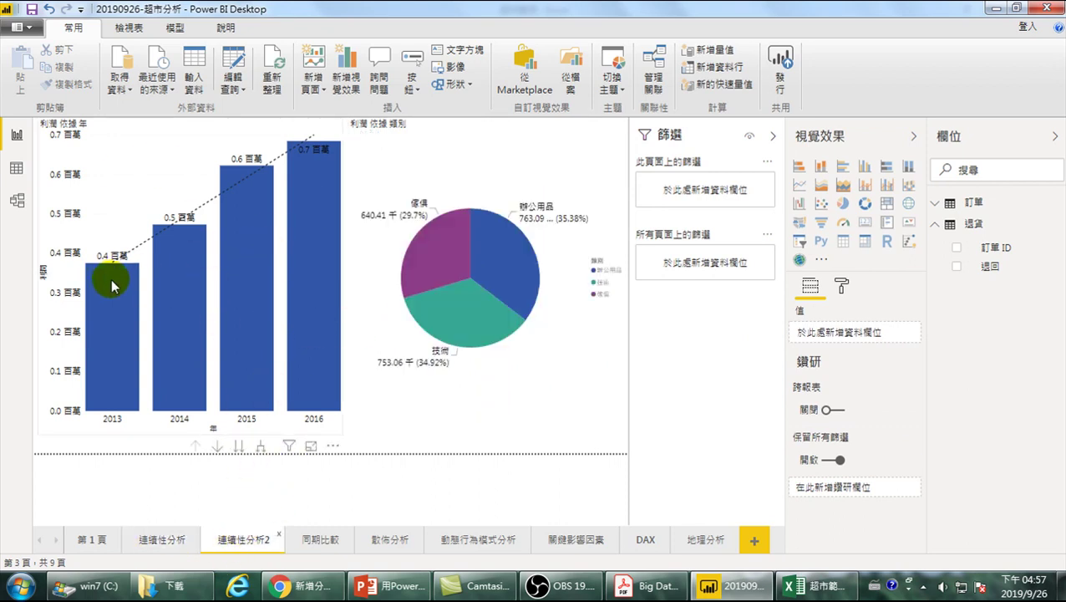
{"action": "mouse_move", "coordinate": [113, 284]}
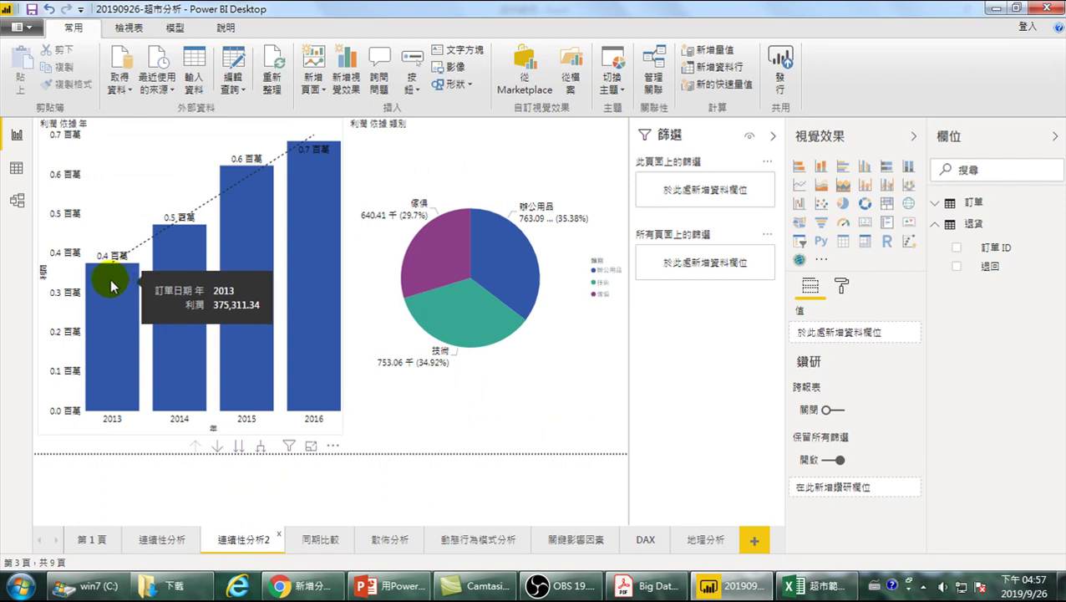
{"action": "left_click", "coordinate": [111, 278]}
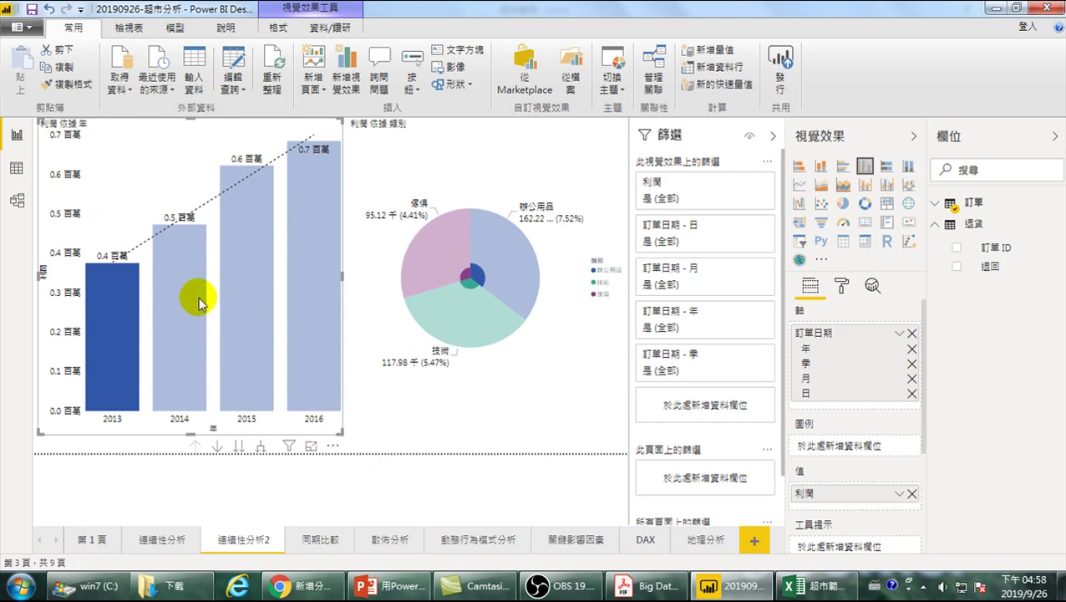
{"action": "left_click", "coordinate": [122, 292]}
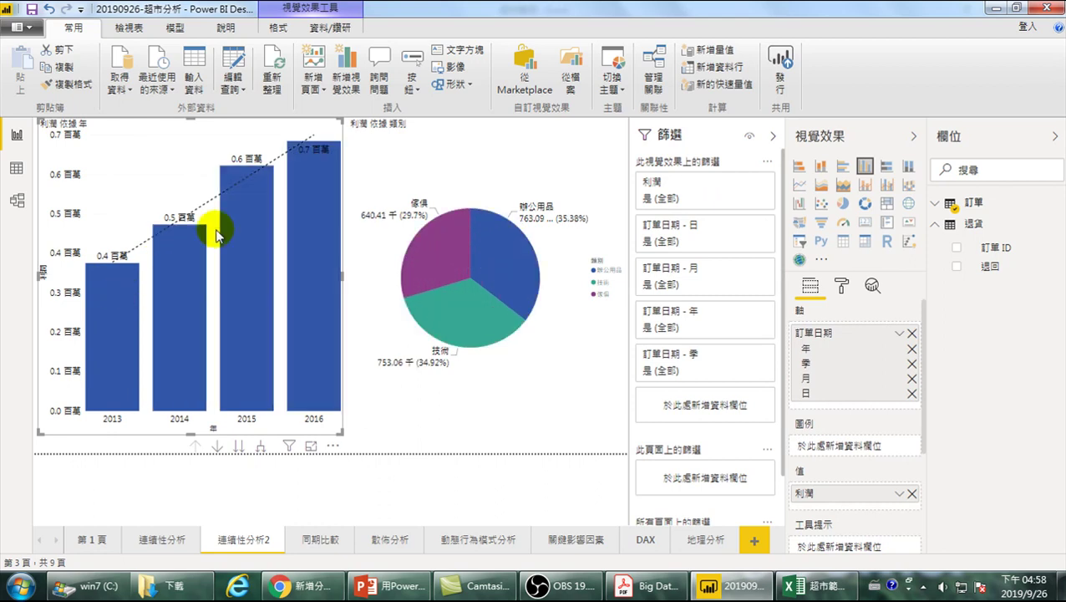
Set the data label display unit to 無 for the profit-by-year chart on the 連續性分析2 page
{"action": "left_click", "coordinate": [840, 287]}
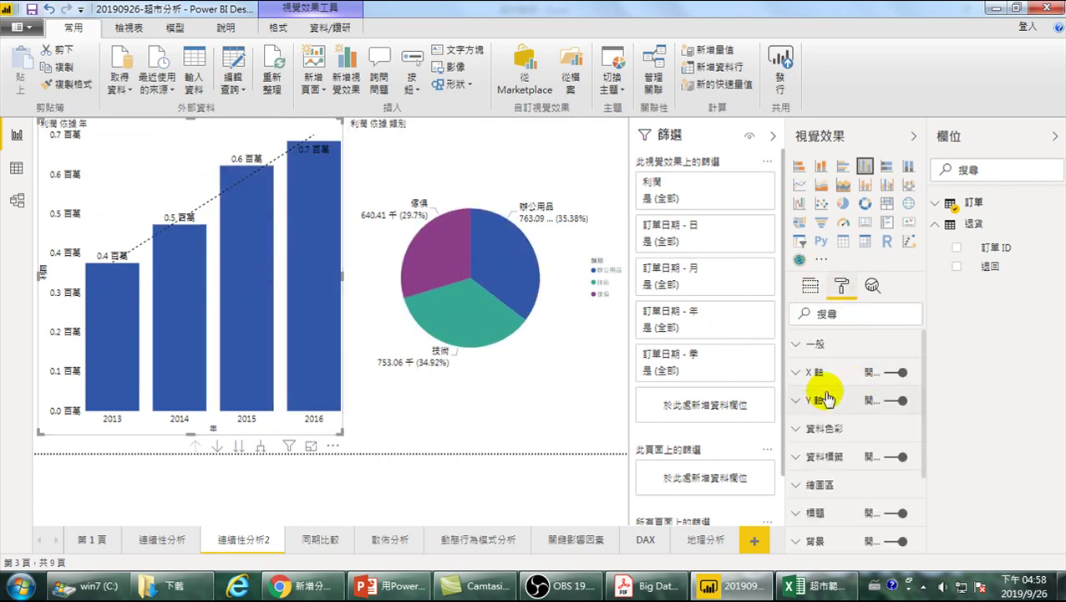
{"action": "left_click", "coordinate": [798, 459]}
{"action": "scroll", "coordinate": [877, 409], "scroll_direction": "down", "scroll_amount": 4}
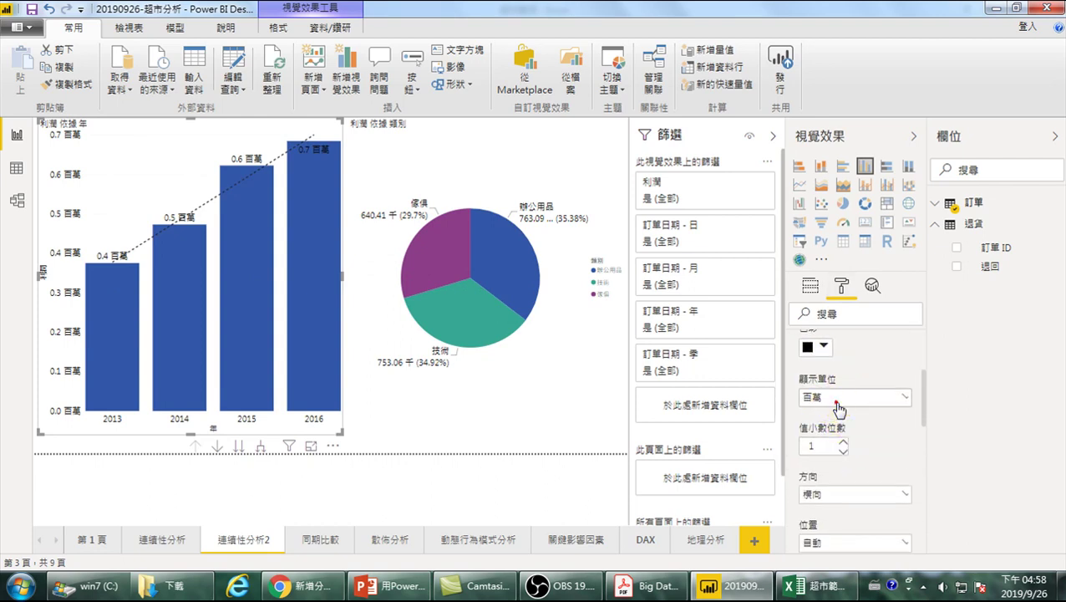
{"action": "left_click", "coordinate": [826, 400]}
{"action": "left_click", "coordinate": [819, 418]}
{"action": "left_click", "coordinate": [835, 398]}
{"action": "left_click", "coordinate": [813, 433]}
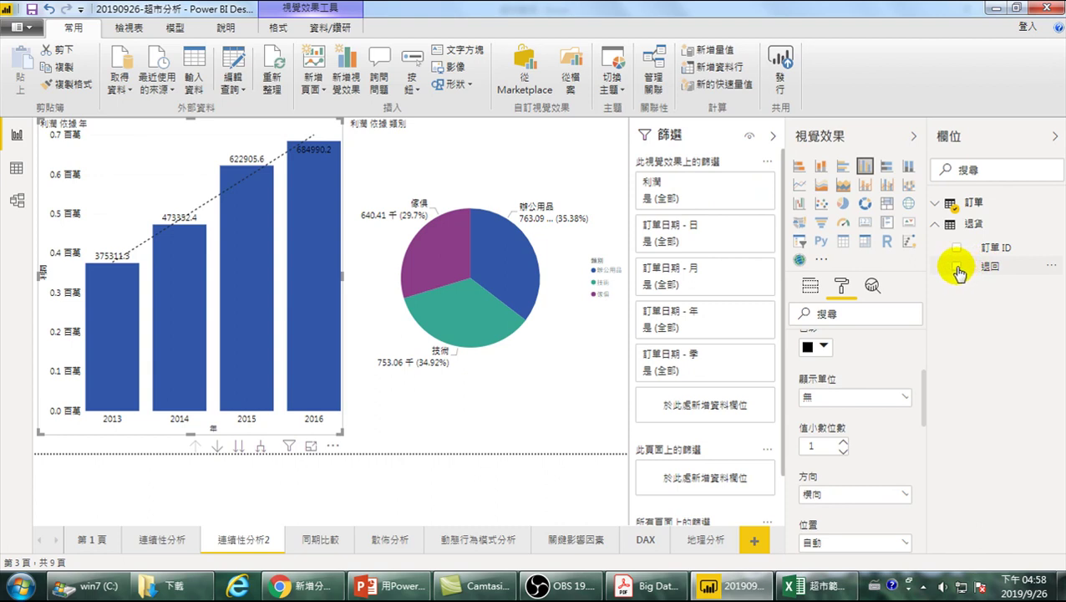
Add the 退回 field of the 退貨 table as a filter on all pages
{"action": "mouse_move", "coordinate": [990, 271]}
{"action": "left_mouse_down"}
{"action": "mouse_move", "coordinate": [869, 276]}
{"action": "mouse_move", "coordinate": [769, 316]}
{"action": "mouse_move", "coordinate": [676, 238]}
{"action": "mouse_move", "coordinate": [679, 135]}
{"action": "mouse_move", "coordinate": [710, 302]}
{"action": "mouse_move", "coordinate": [682, 410]}
{"action": "mouse_move", "coordinate": [699, 391]}
{"action": "mouse_move", "coordinate": [711, 406]}
{"action": "mouse_move", "coordinate": [928, 400]}
{"action": "mouse_move", "coordinate": [999, 304]}
{"action": "mouse_move", "coordinate": [994, 278]}
{"action": "left_mouse_up"}
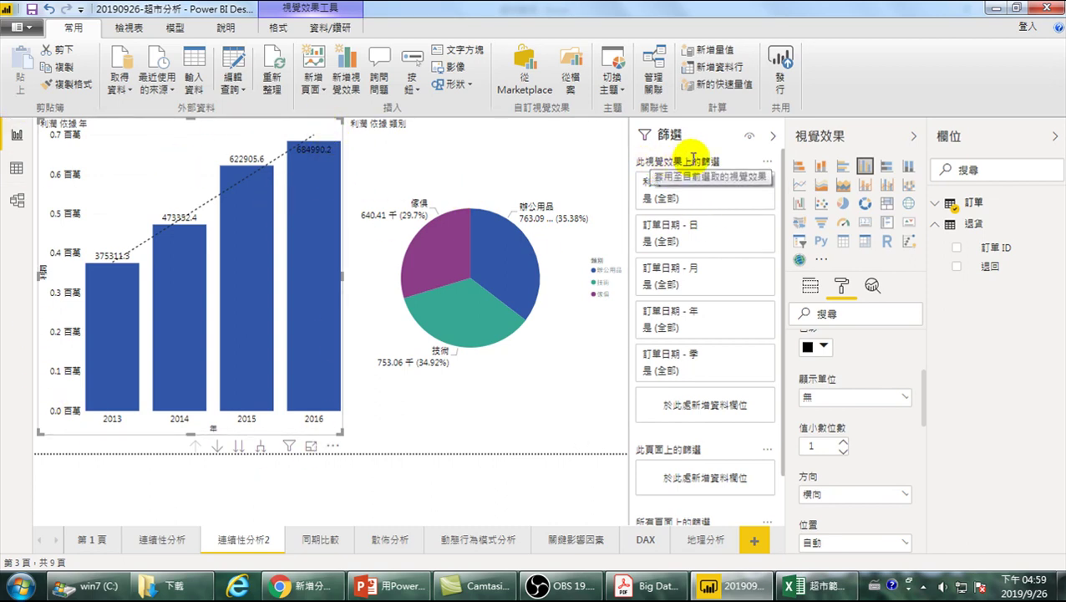
{"action": "scroll", "coordinate": [709, 393], "scroll_direction": "down", "scroll_amount": 1}
{"action": "scroll", "coordinate": [709, 397], "scroll_direction": "down", "scroll_amount": 1}
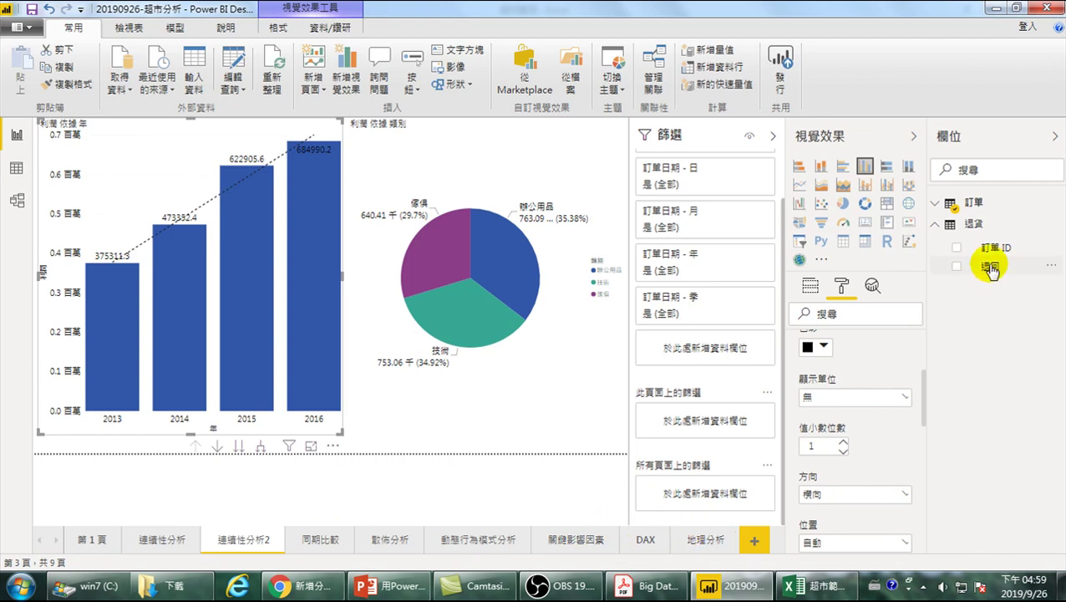
{"action": "left_click_drag", "start_coordinate": [990, 268], "coordinate": [712, 495]}
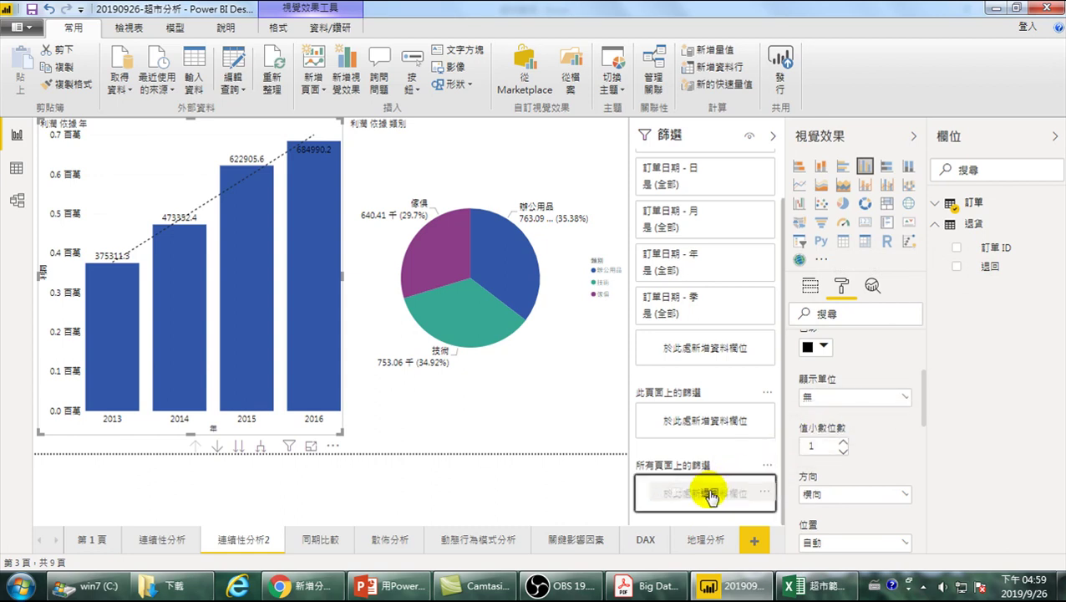
{"action": "left_click_drag", "start_coordinate": [711, 495], "coordinate": [711, 497]}
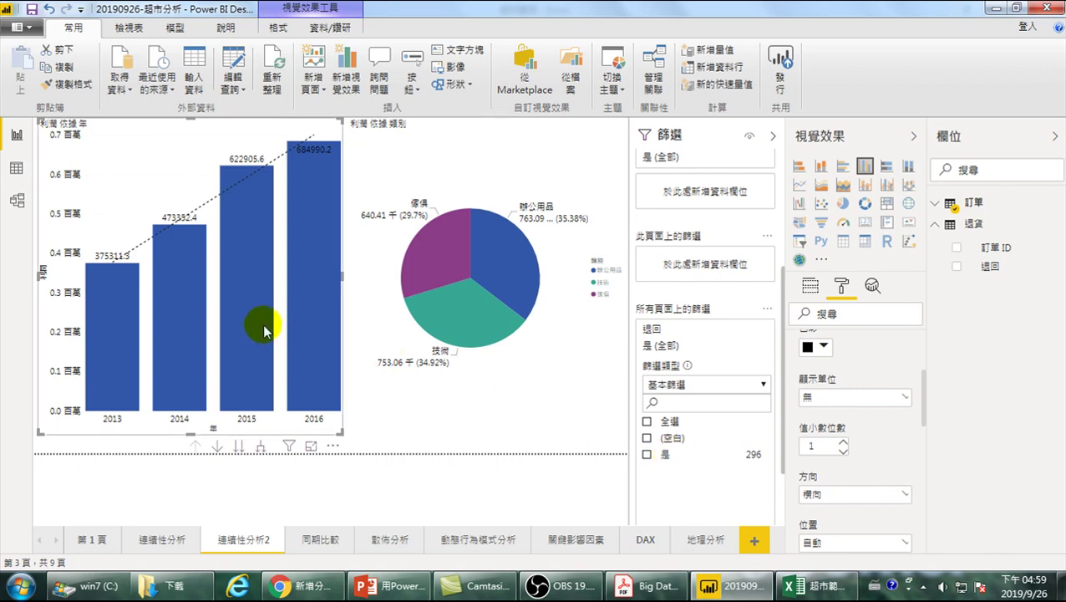
Toggle the (空白) value of the 退回 filter to compare profits with and without returns, and remove the filter
{"action": "left_click", "coordinate": [648, 438]}
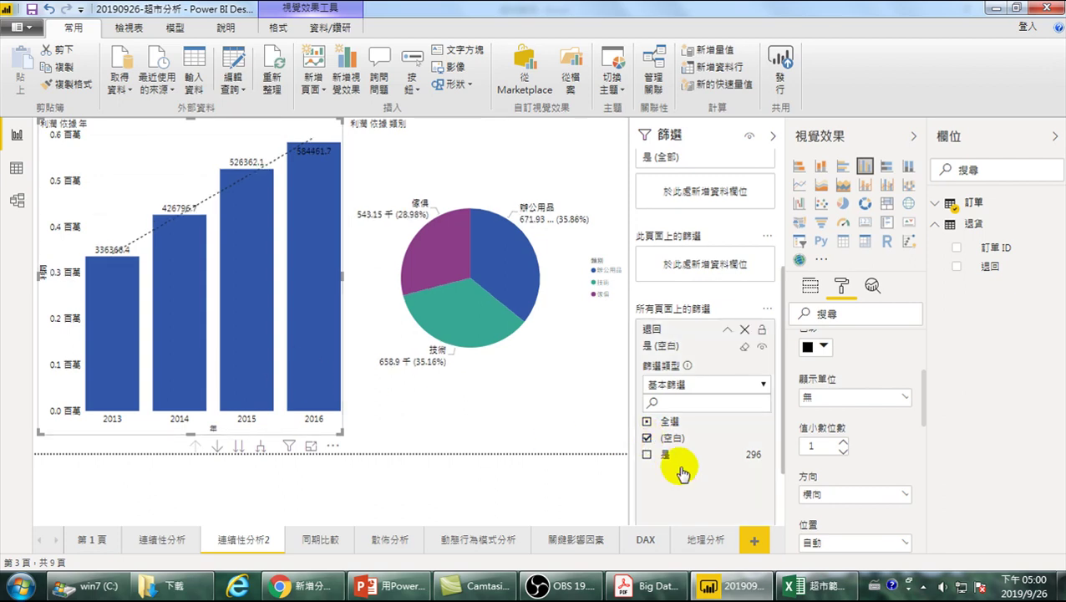
{"action": "left_click", "coordinate": [647, 438]}
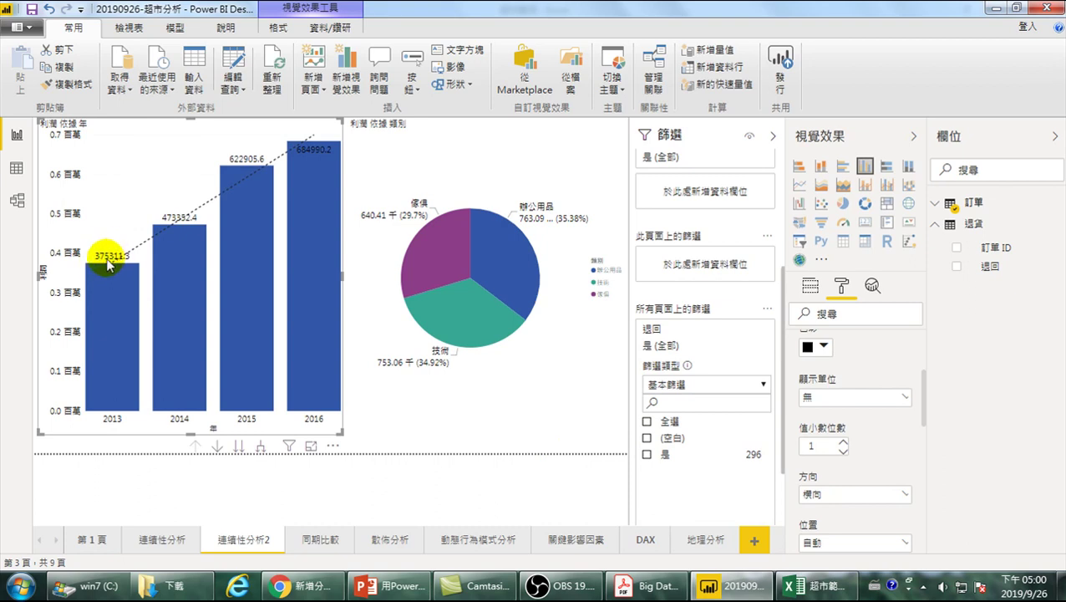
{"action": "left_click", "coordinate": [648, 438]}
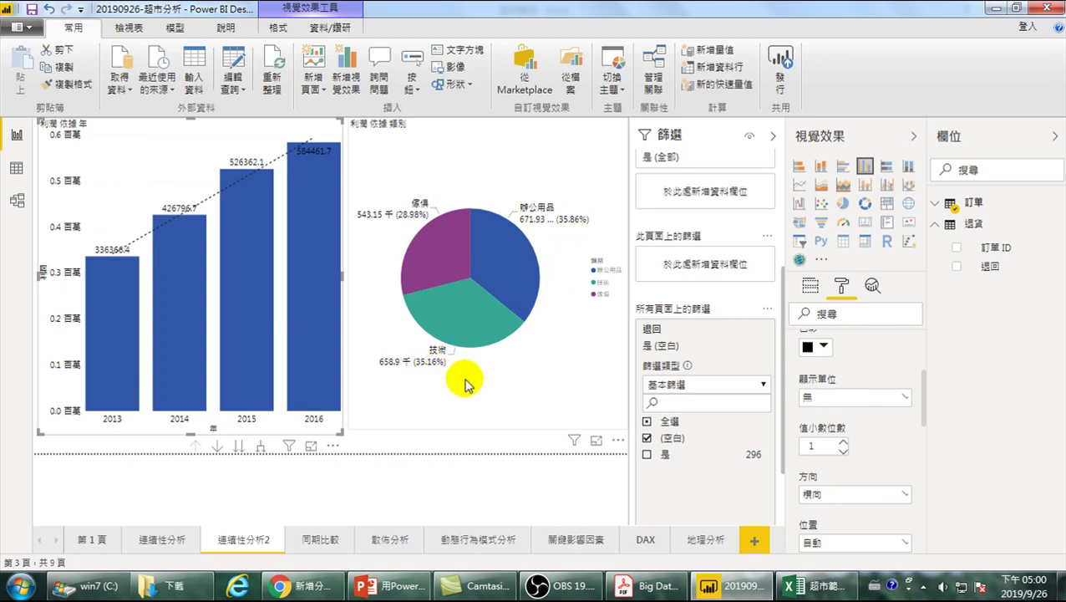
{"action": "mouse_move", "coordinate": [427, 364]}
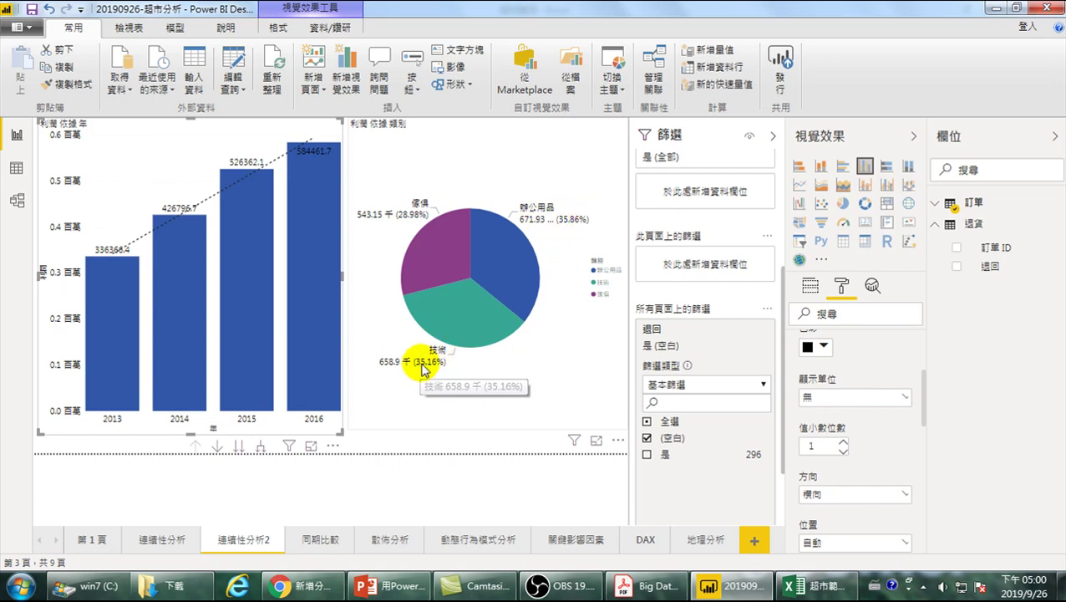
{"action": "left_click", "coordinate": [645, 437]}
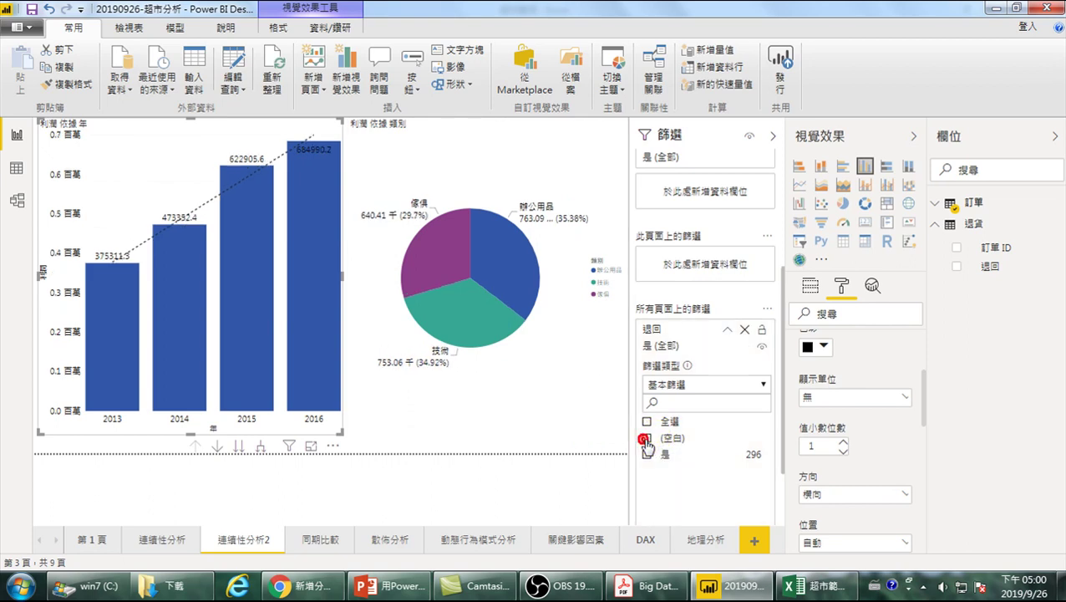
{"action": "left_click", "coordinate": [743, 331]}
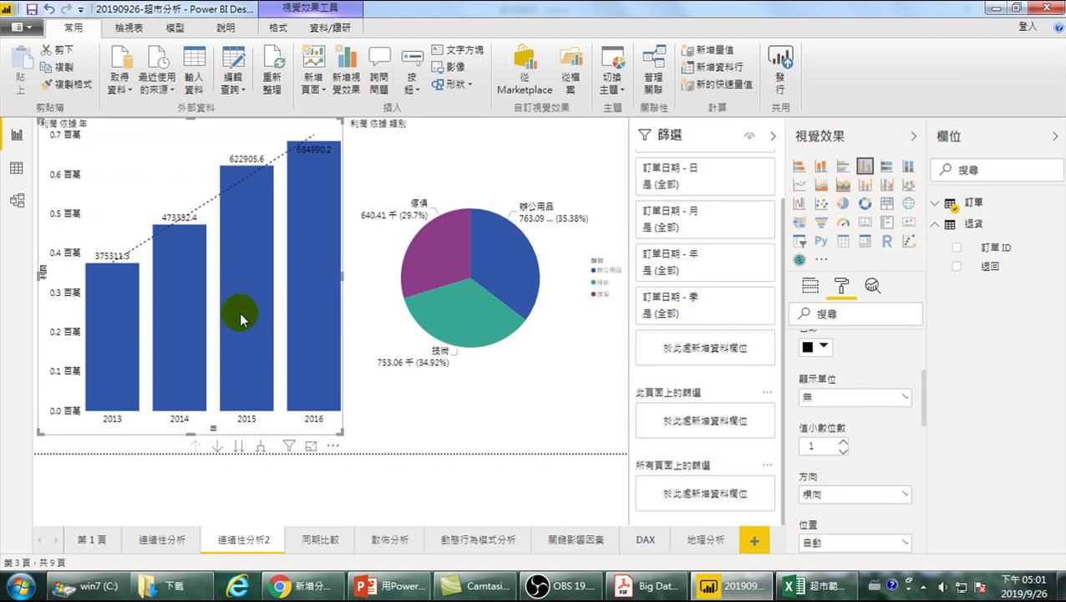
Filter all pages by the 退回 field, keeping only the (空白) value to exclude returned orders
{"action": "left_click_drag", "start_coordinate": [990, 271], "coordinate": [991, 322]}
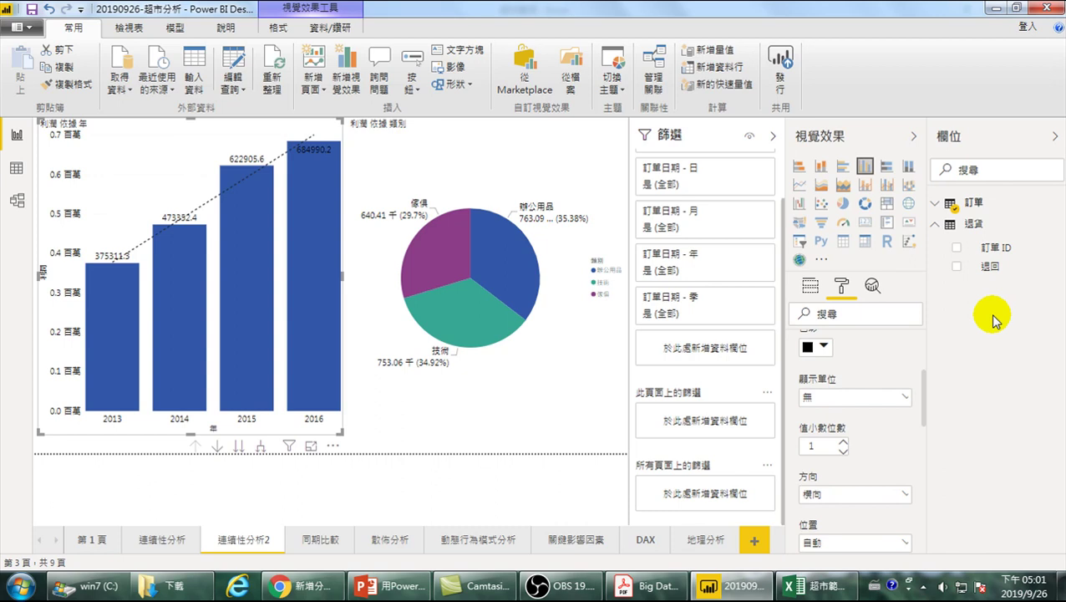
{"action": "left_click_drag", "start_coordinate": [990, 265], "coordinate": [711, 500]}
{"action": "scroll", "coordinate": [708, 495], "scroll_direction": "down", "scroll_amount": 2}
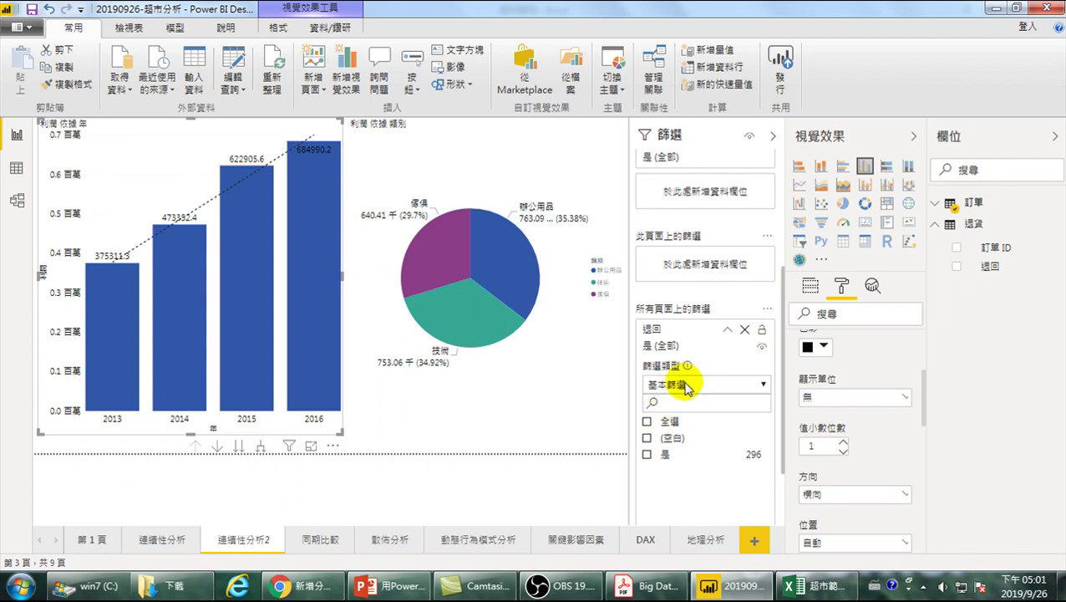
{"action": "left_click", "coordinate": [647, 438]}
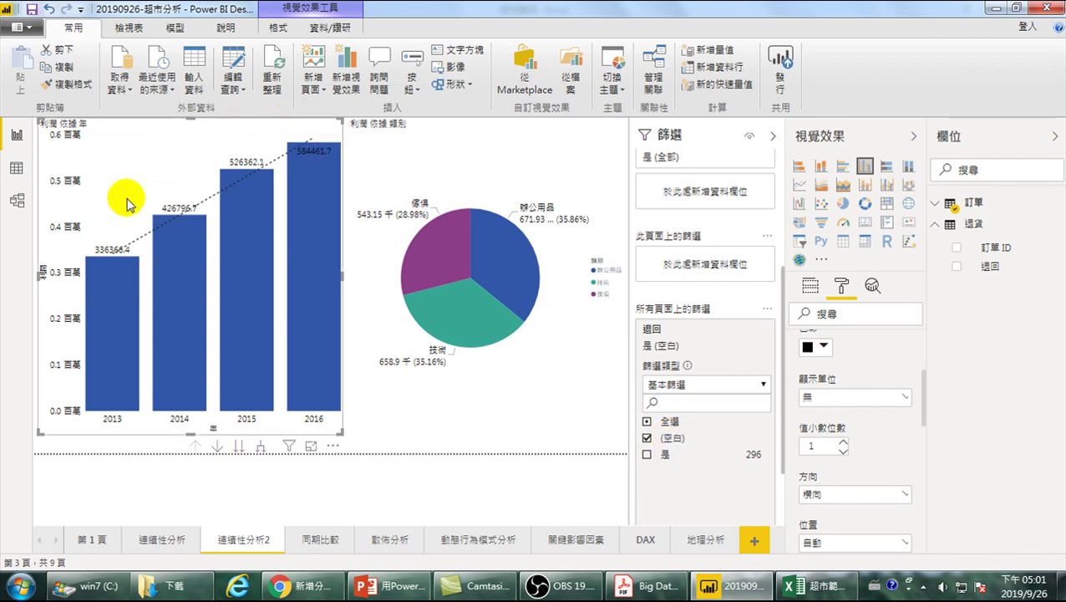
{"action": "mouse_move", "coordinate": [173, 303]}
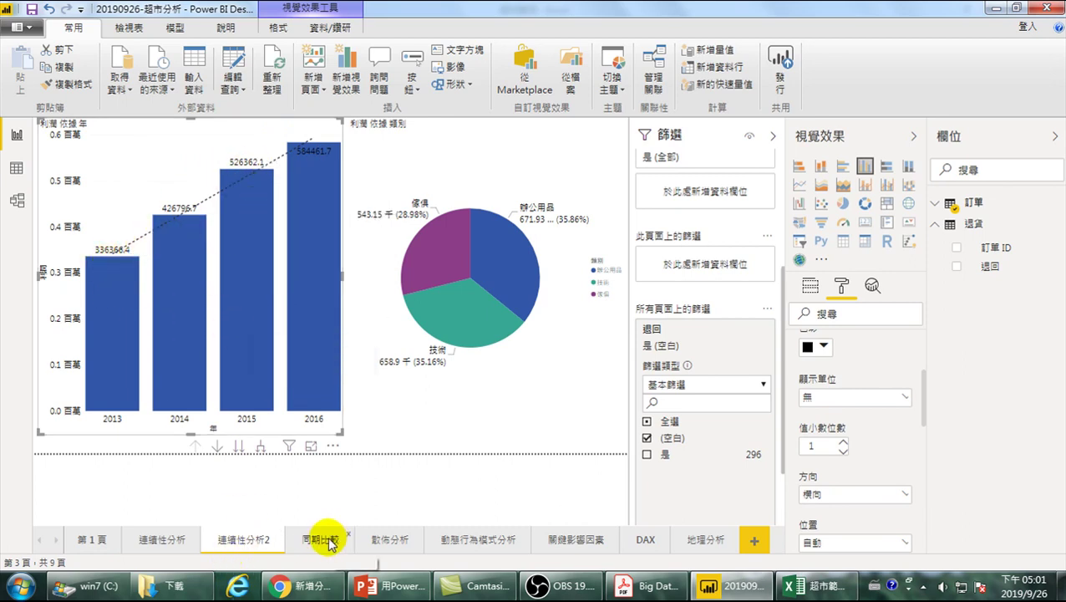
Set the data label display unit to 無 for the profit-by-year chart on the 連續性分析 page
{"action": "left_click", "coordinate": [160, 541]}
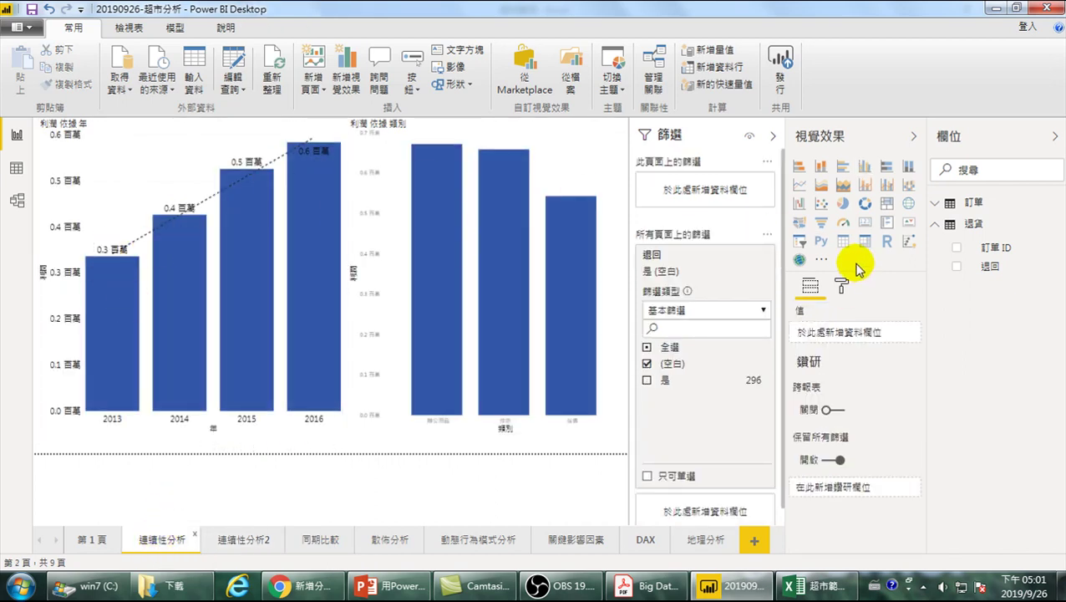
{"action": "left_click", "coordinate": [147, 151]}
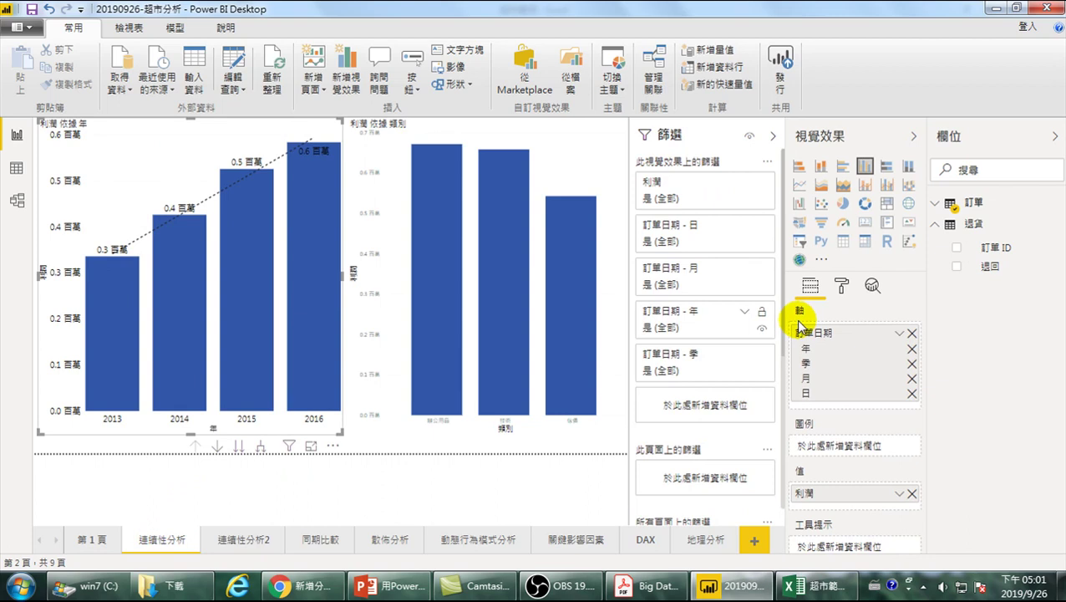
{"action": "left_click", "coordinate": [842, 288]}
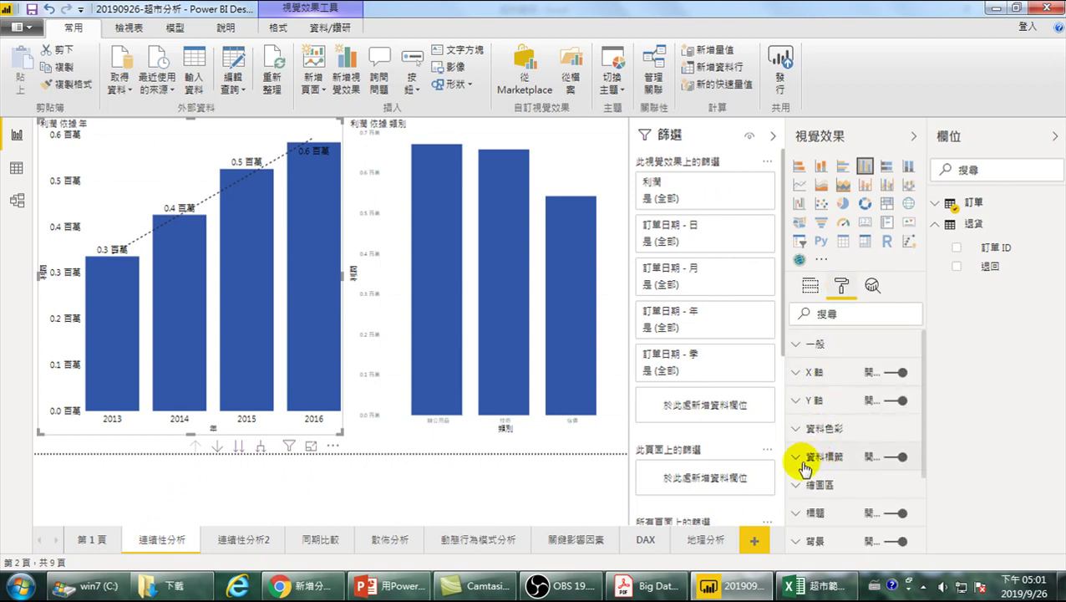
{"action": "left_click", "coordinate": [804, 462]}
{"action": "scroll", "coordinate": [844, 468], "scroll_direction": "down", "scroll_amount": 3}
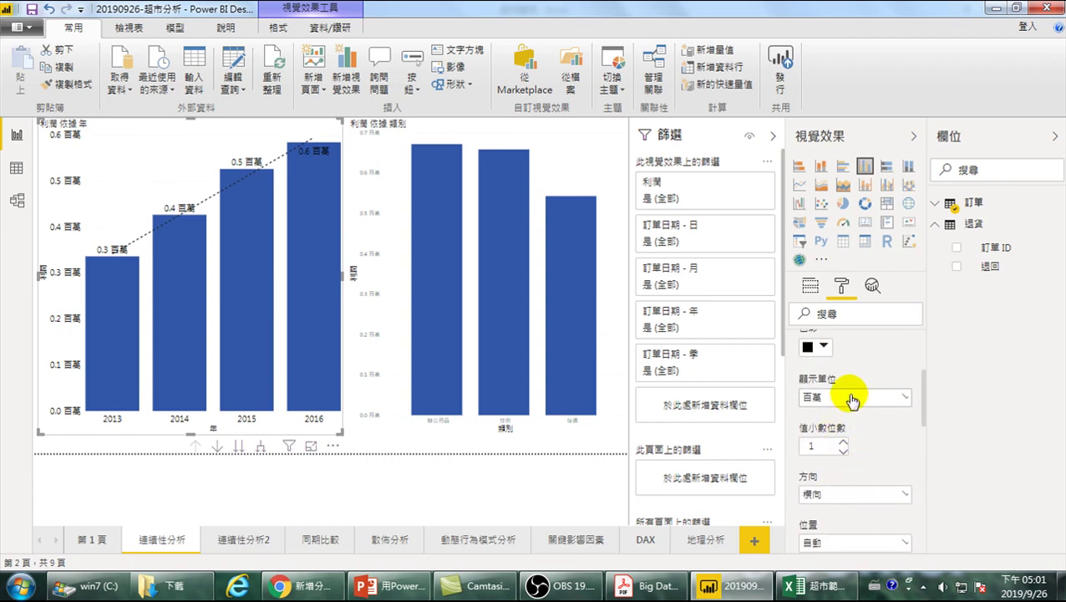
{"action": "left_click", "coordinate": [853, 398]}
{"action": "left_click", "coordinate": [814, 438]}
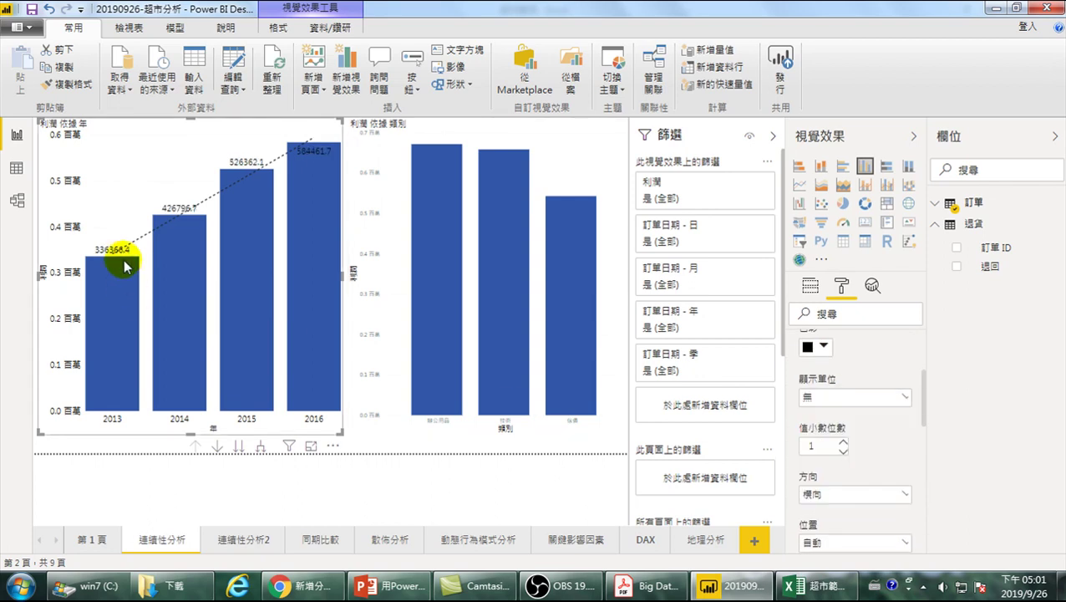
Compare the profit-by-year labels and the all-pages 退回 filter between the 連續性分析 and 連續性分析2 pages
{"action": "left_click", "coordinate": [242, 539]}
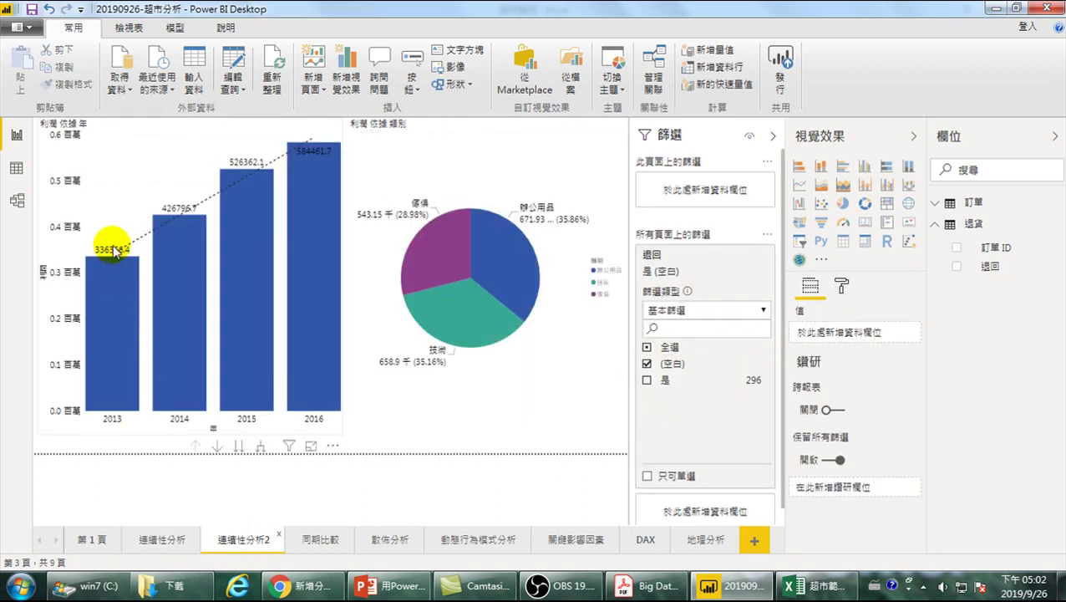
{"action": "left_click", "coordinate": [162, 539]}
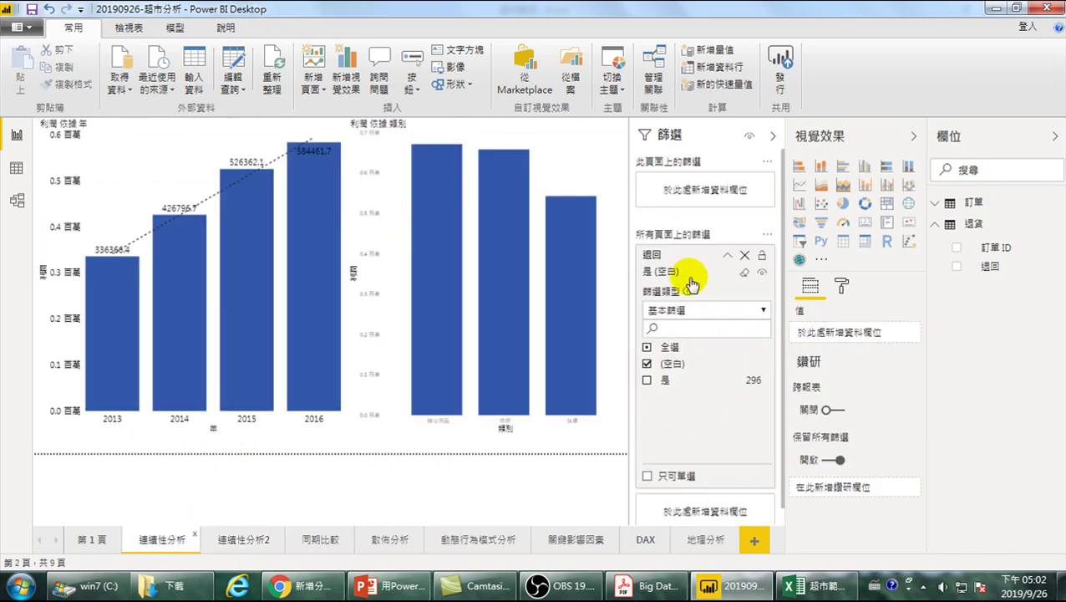
{"action": "scroll", "coordinate": [698, 376], "scroll_direction": "down", "scroll_amount": 1}
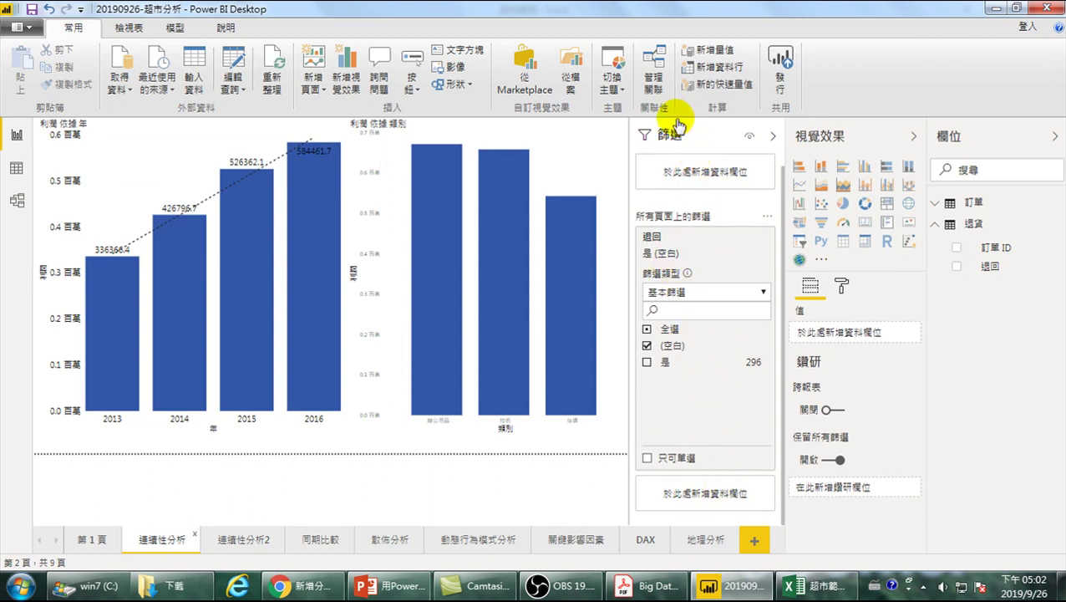
{"action": "left_click", "coordinate": [266, 536]}
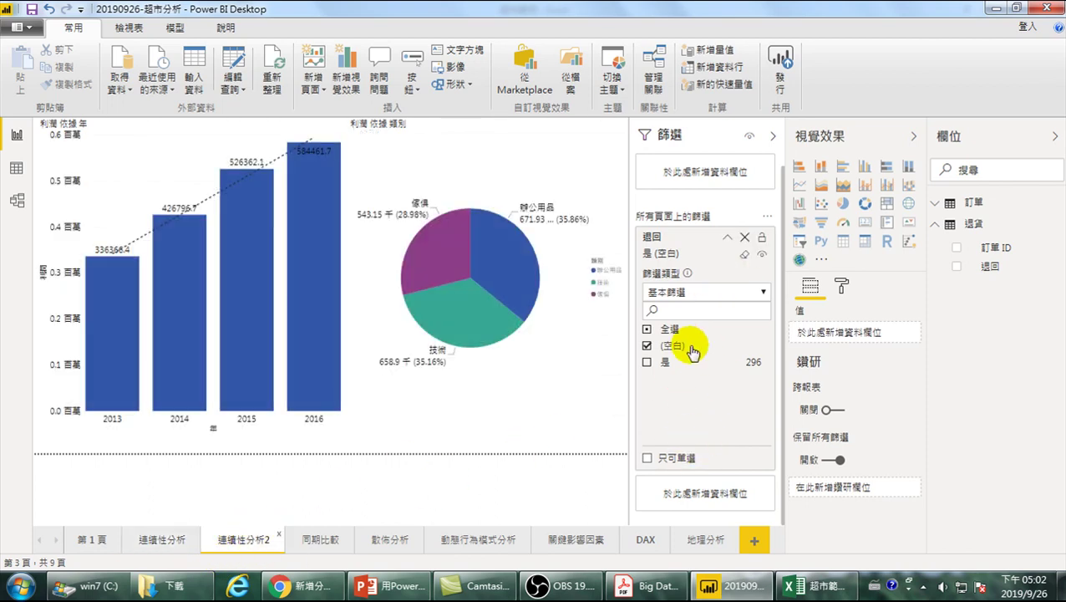
{"action": "left_click", "coordinate": [163, 538]}
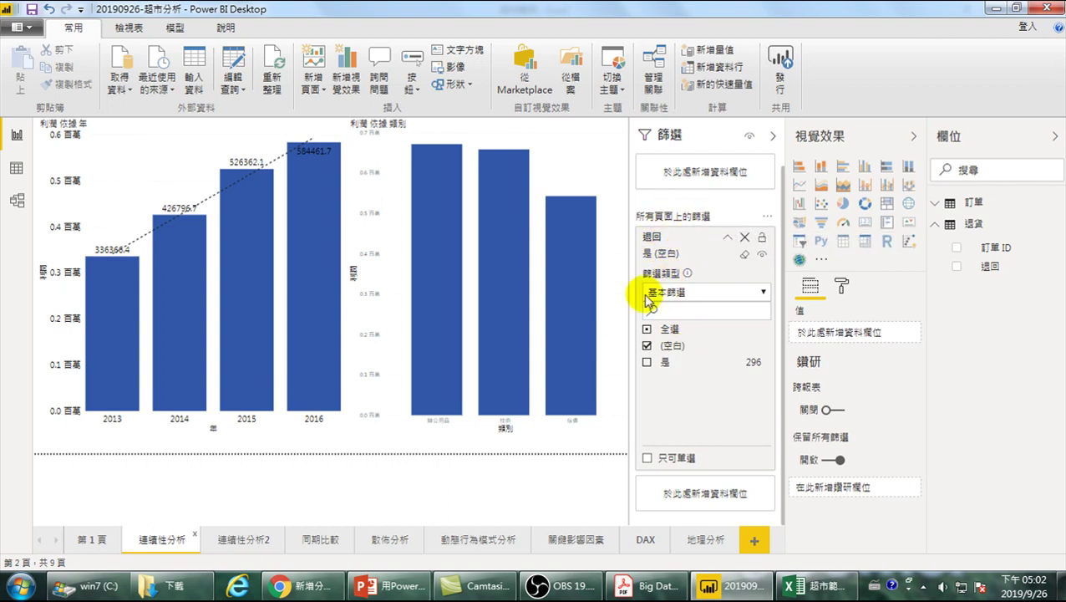
Review the 關鍵影響因素 page and choose the direction of influence on 利潤 to analyse in its key influencers visual
{"action": "left_click", "coordinate": [571, 543]}
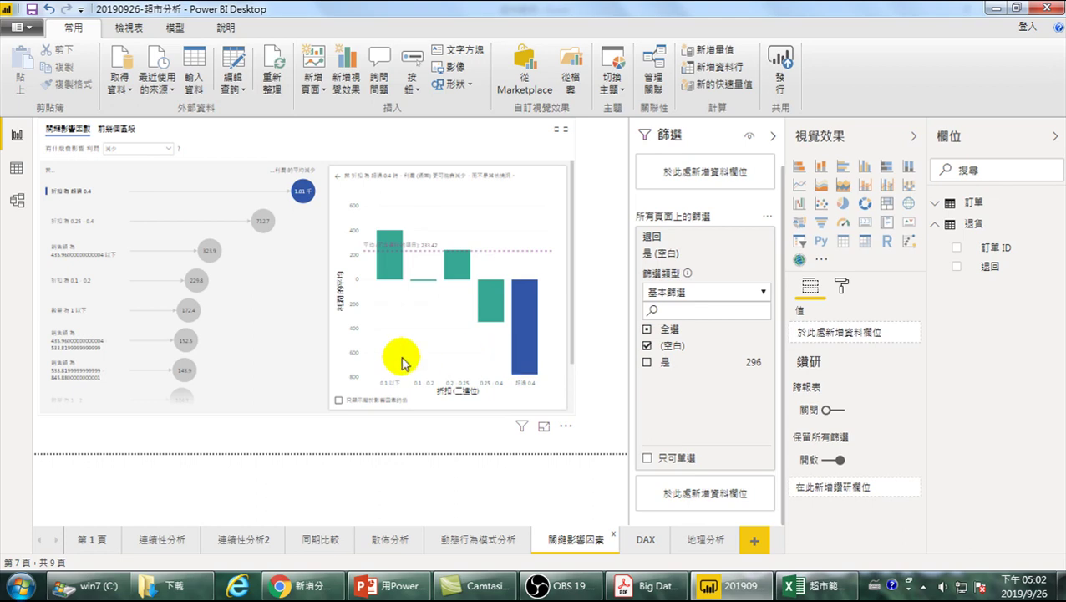
{"action": "left_click", "coordinate": [138, 148]}
{"action": "left_click", "coordinate": [127, 160]}
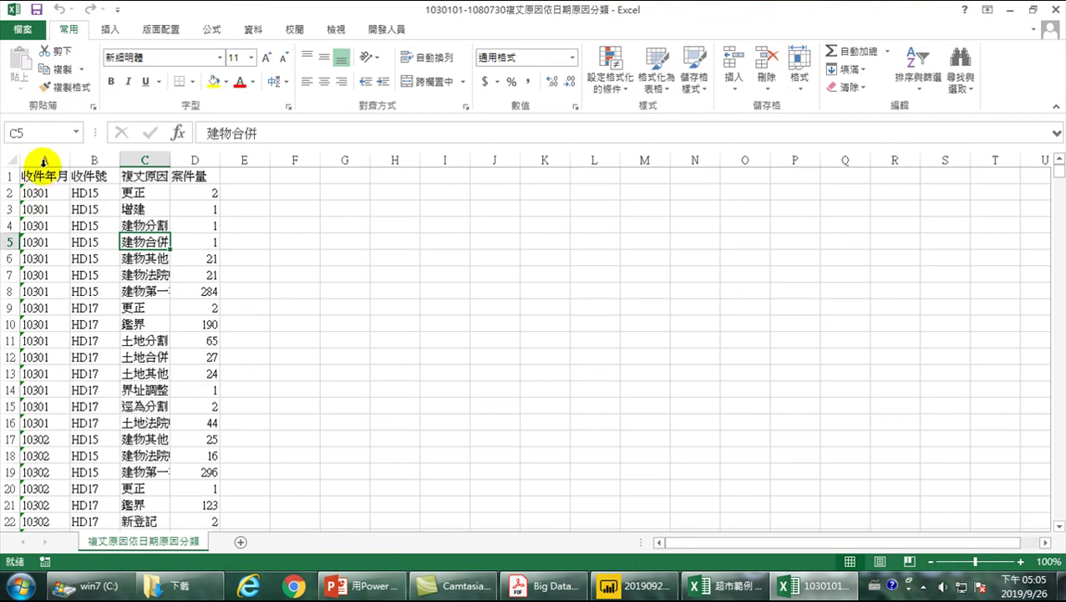
{"action": "left_click_drag", "start_coordinate": [46, 159], "coordinate": [205, 163]}
{"action": "double_click", "coordinate": [70, 159]}
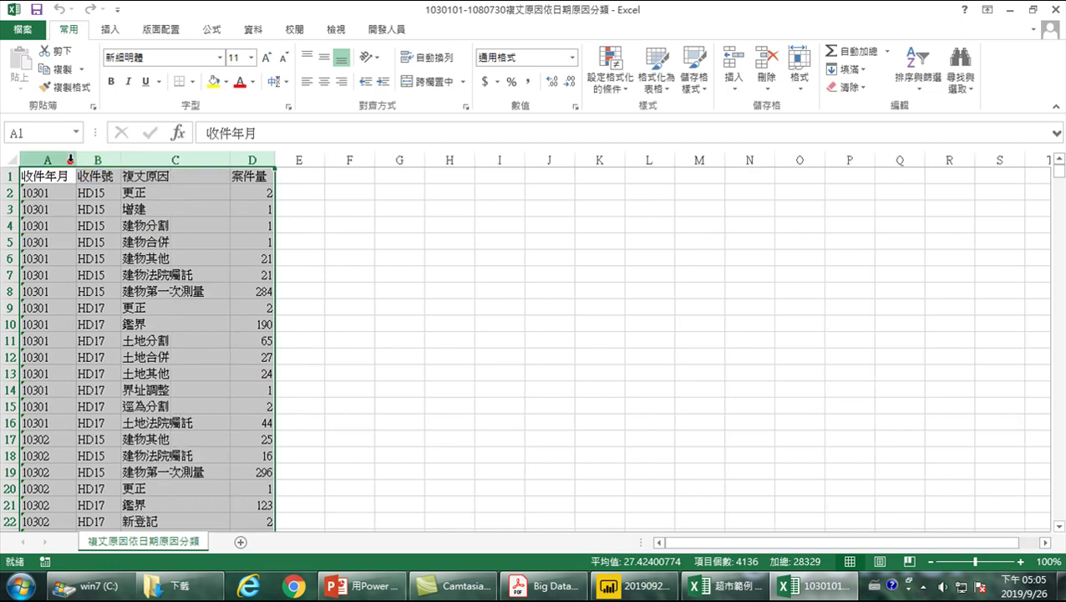
{"action": "left_click", "coordinate": [223, 208]}
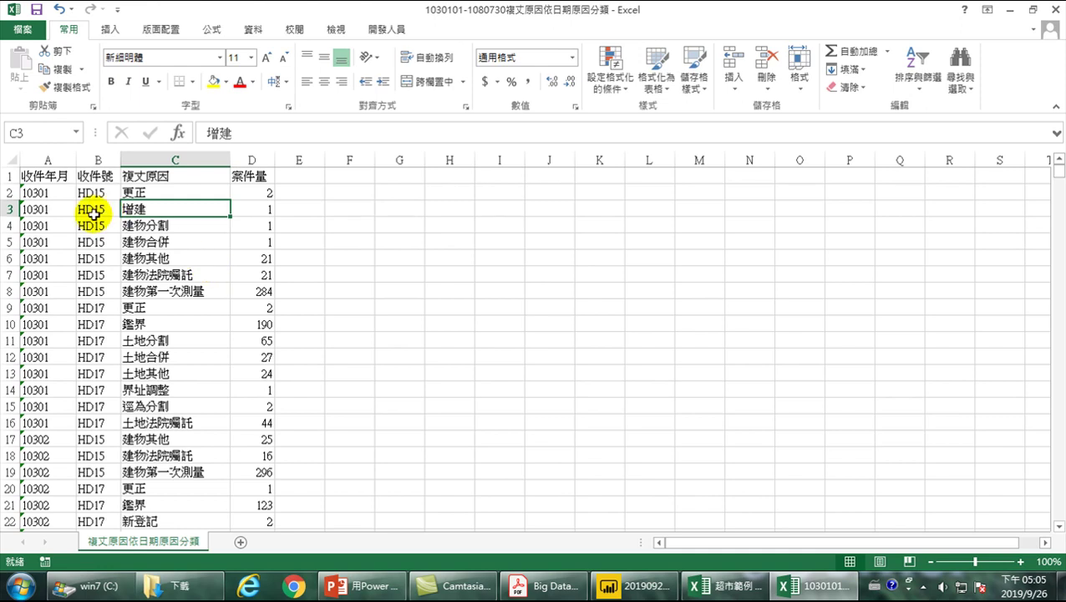
Examine the header cells A1:D1 and the 案件量 column of the worksheet
{"action": "left_click_drag", "start_coordinate": [50, 172], "coordinate": [243, 172]}
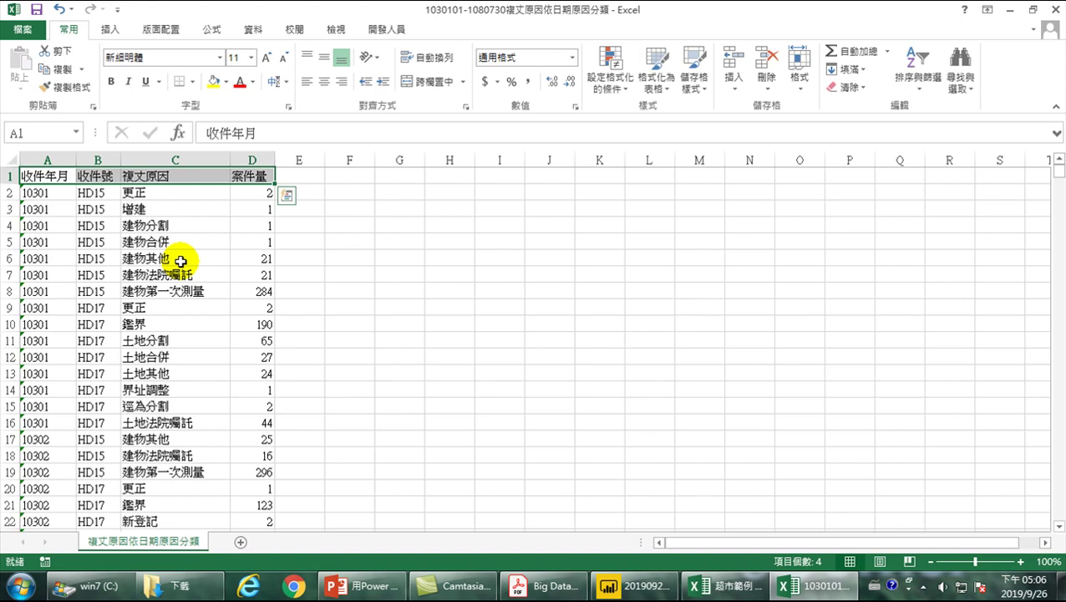
{"action": "left_click", "coordinate": [252, 157]}
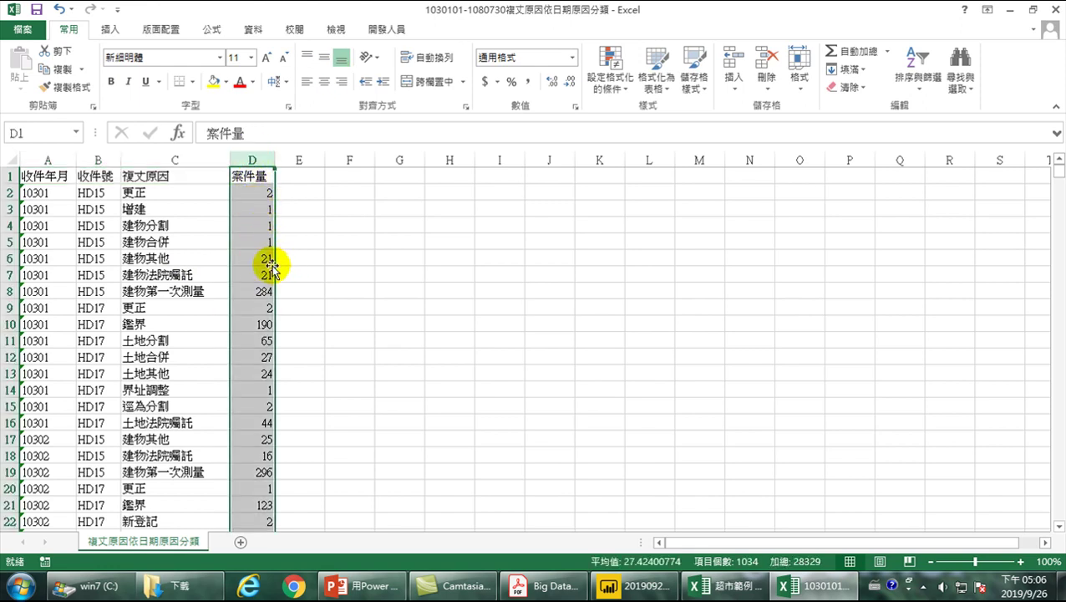